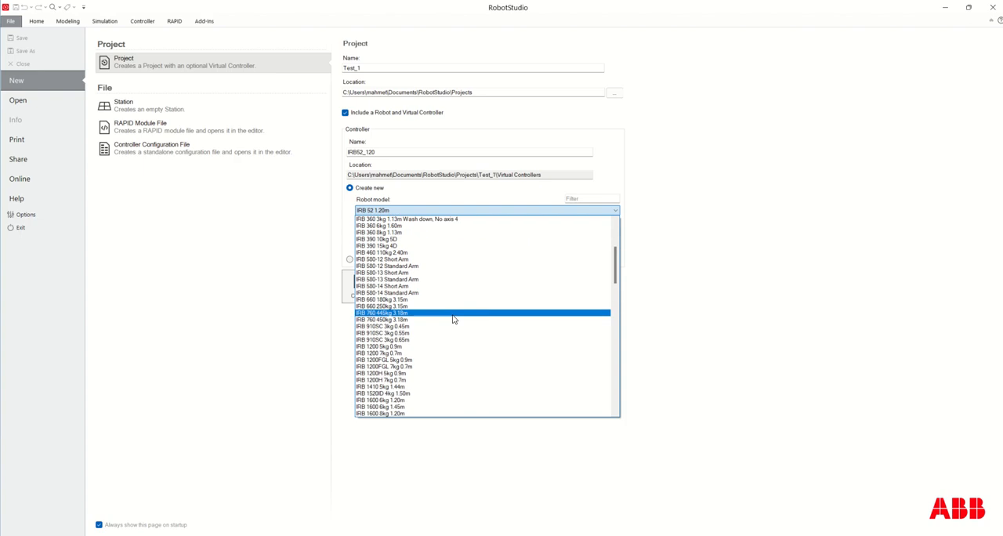
scroll(395, 380, down, 2)
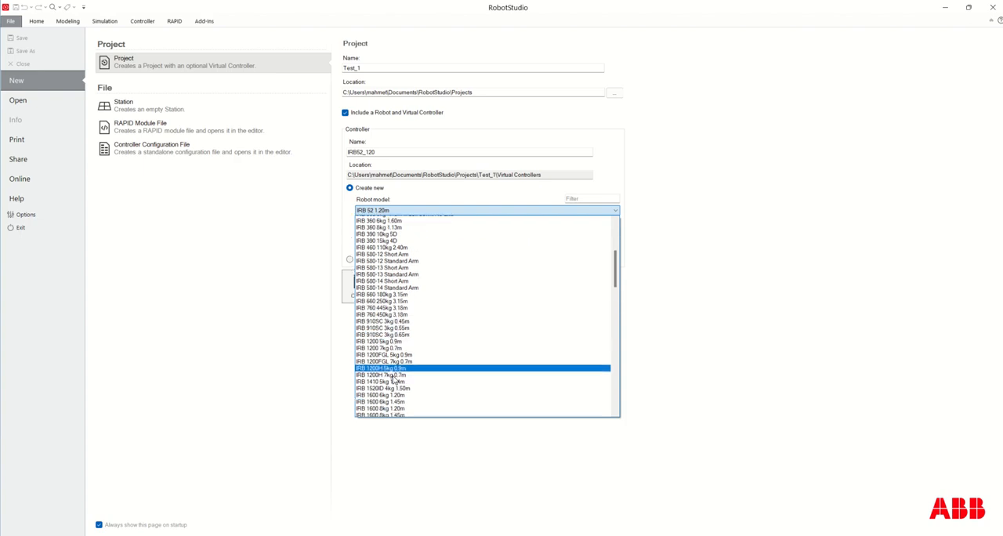
Choose the IRB 760 445kg 3.18m robot model for the new controller and create the Test_1 project.
scroll(394, 381, up, 2)
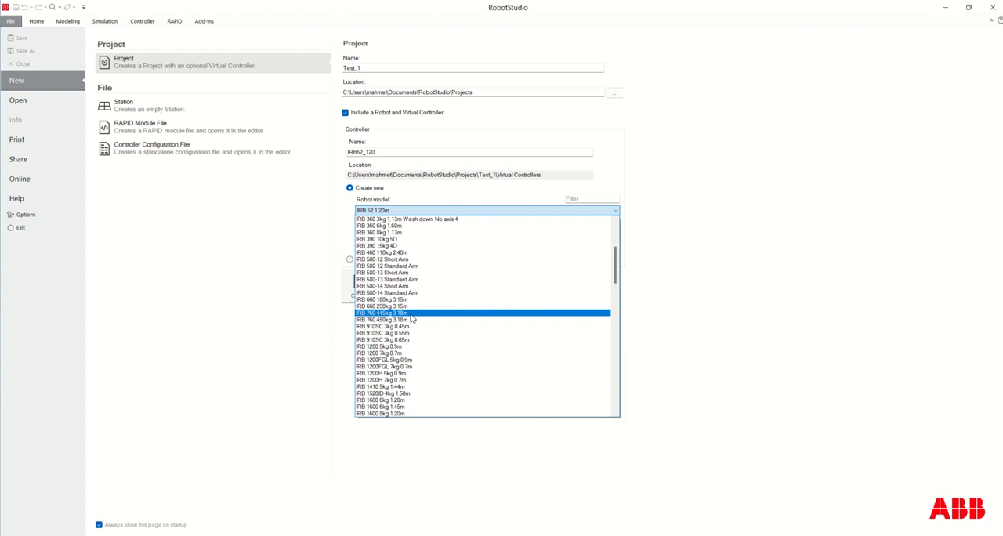
click(410, 314)
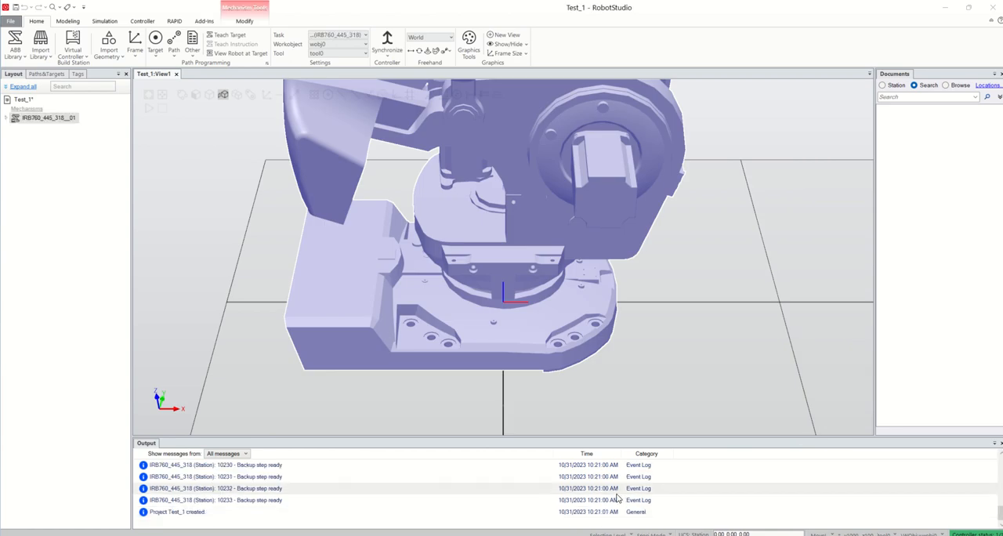
Examine the whole robot on the station floor from different distances and angles, with its selection cleared.
scroll(699, 396, down, 2)
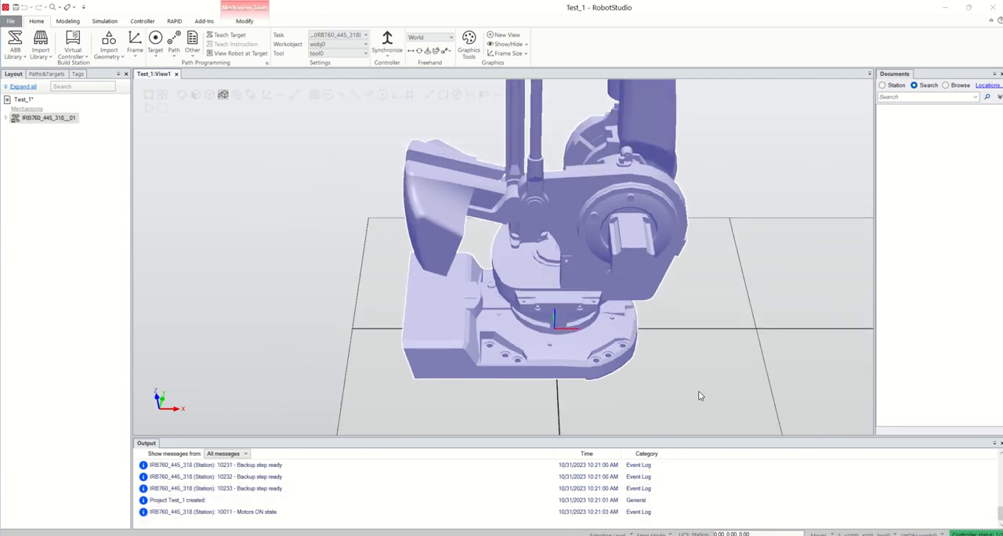
scroll(700, 396, down, 3)
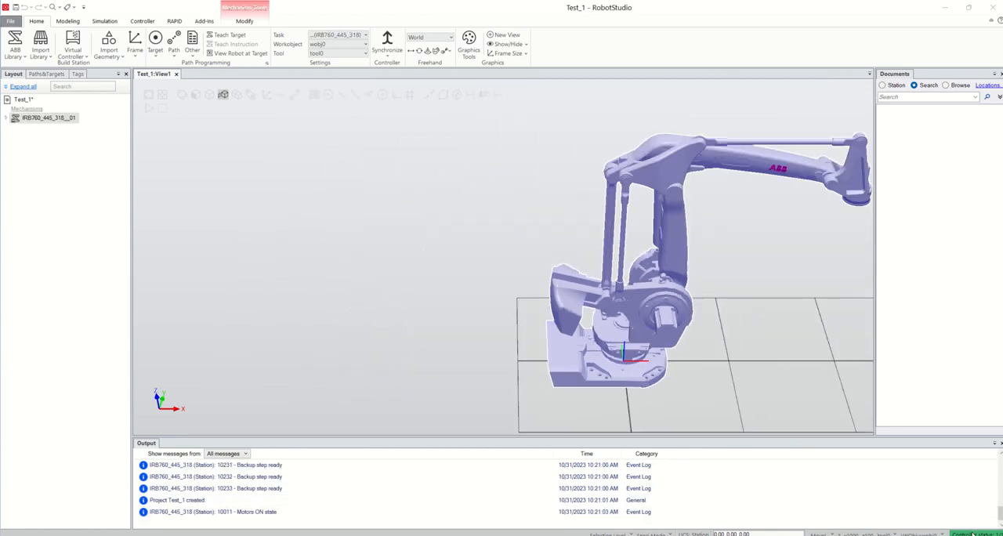
scroll(831, 415, down, 2)
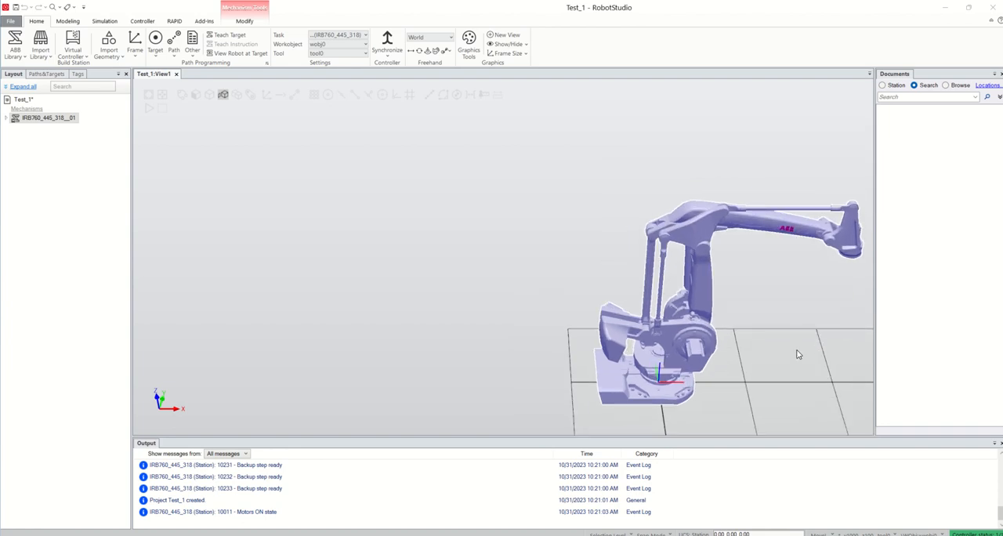
ctrl+drag(784, 334, 730, 328)
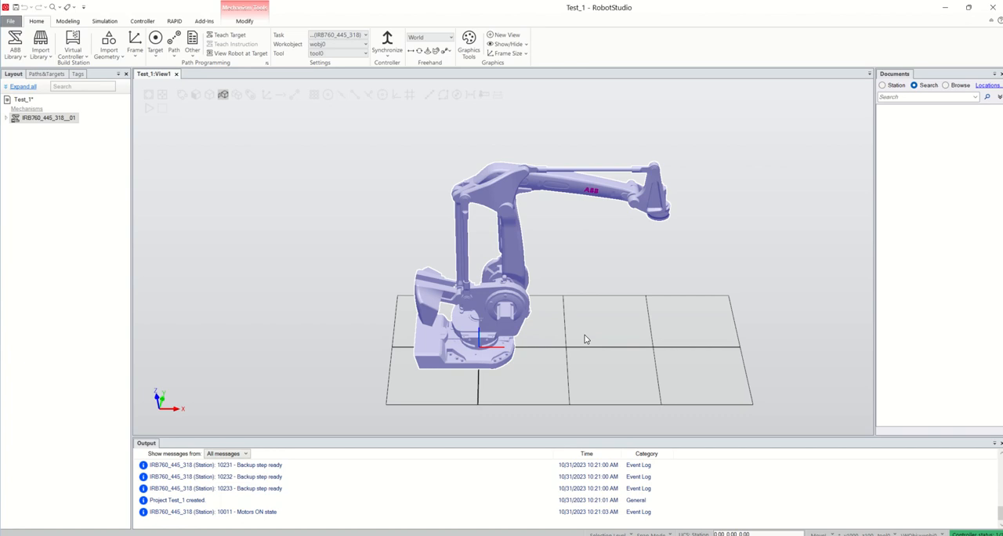
middle_drag(586, 338, 551, 328)
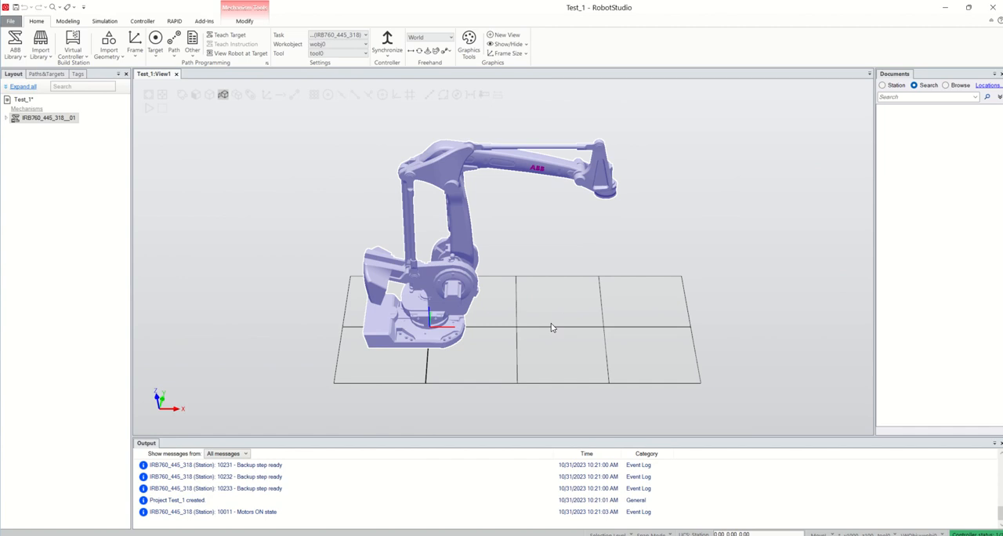
mouse_move(576, 312)
middle_down()
mouse_move(509, 316)
mouse_move(571, 318)
middle_up()
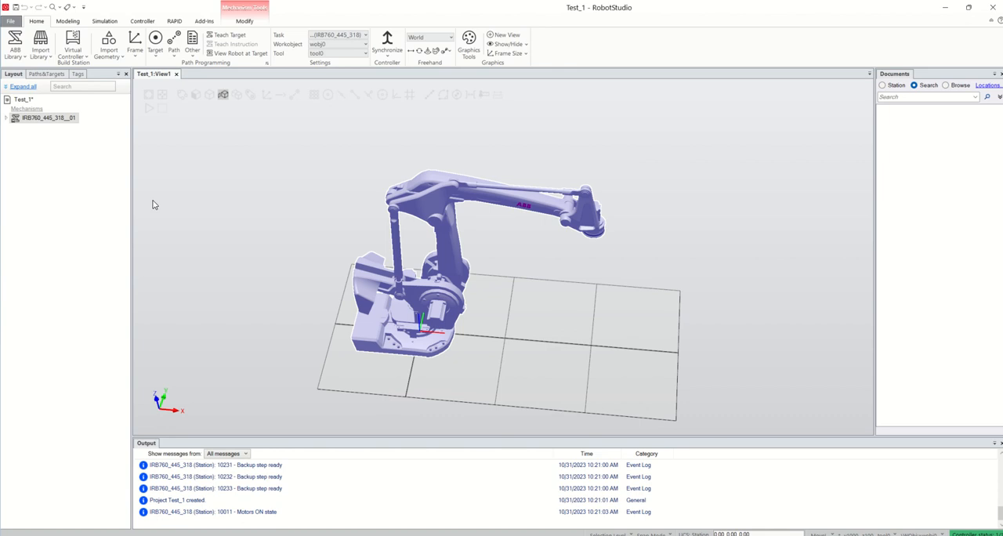
click(571, 283)
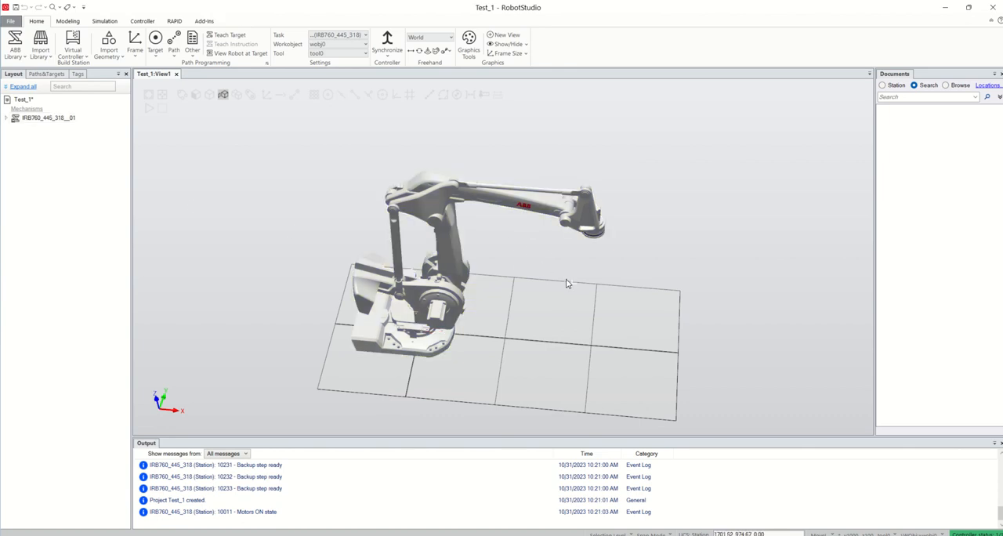
scroll(496, 233, up, 1)
scroll(409, 201, down, 1)
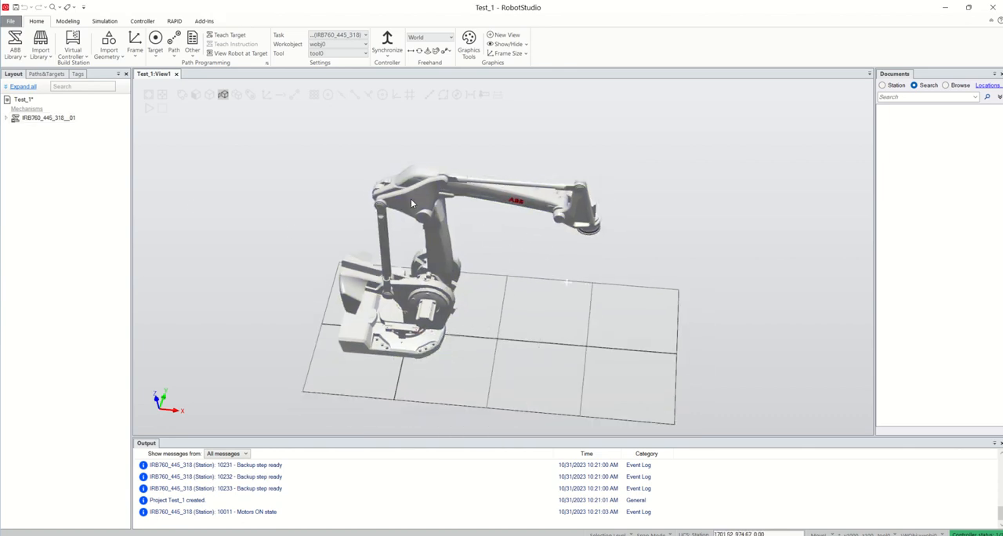
Highlight the robot's individual links one after another, including Base, Link1, Link2, Link3 and Link6, to identify each part.
click(484, 199)
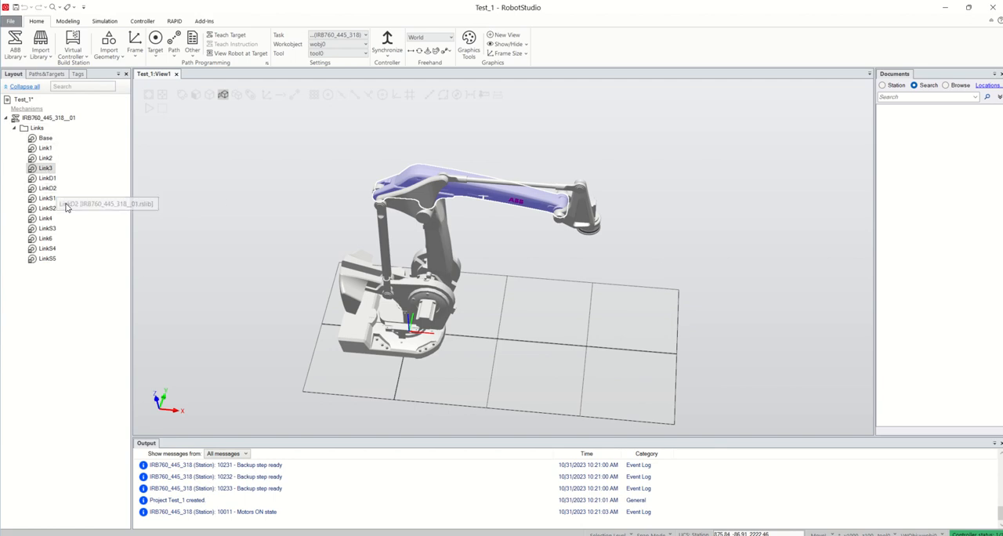
click(45, 148)
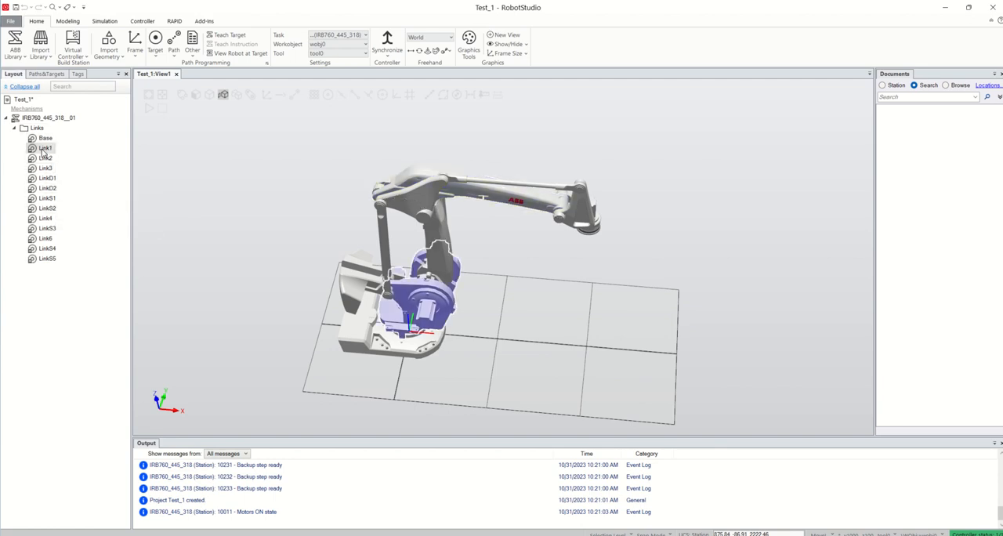
click(49, 159)
click(48, 169)
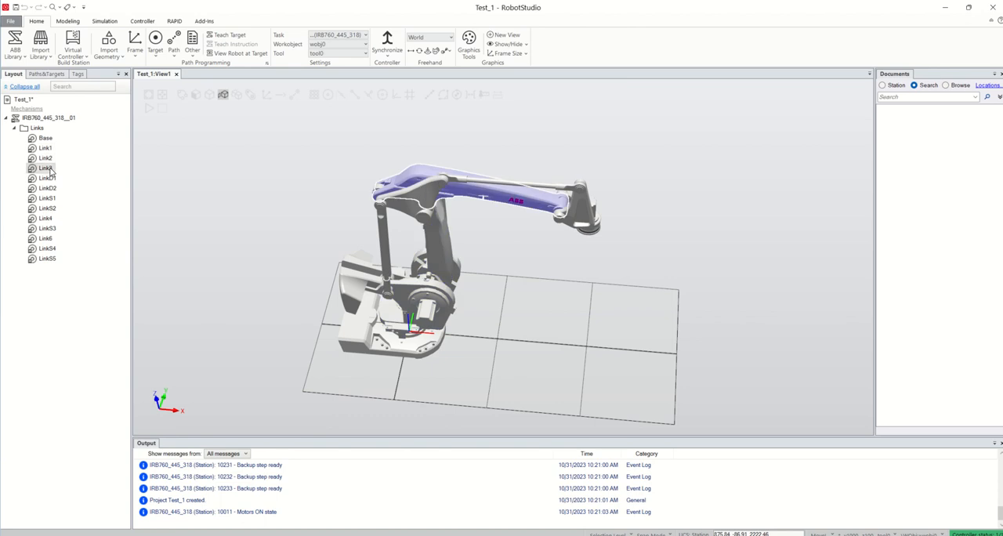
click(49, 179)
click(48, 198)
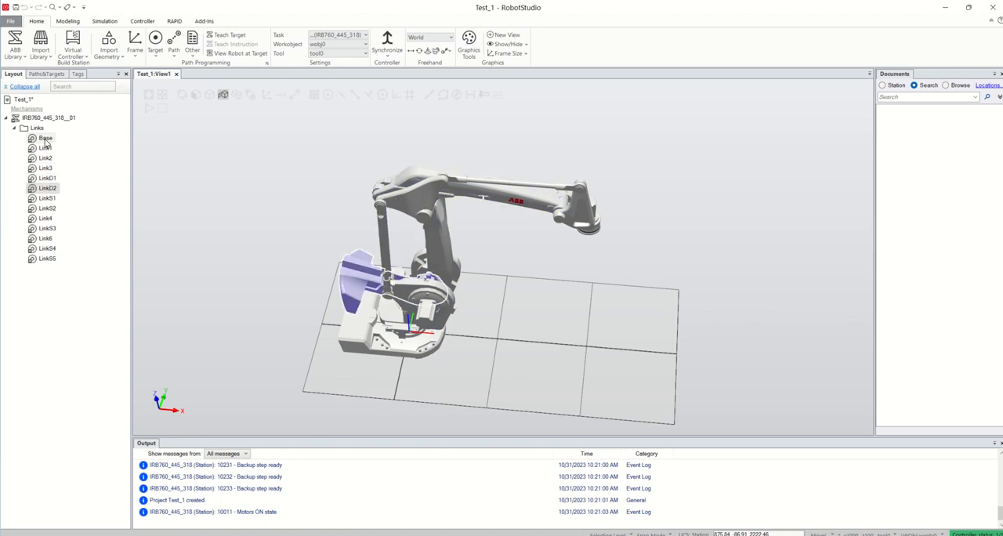
click(46, 138)
click(51, 259)
click(50, 250)
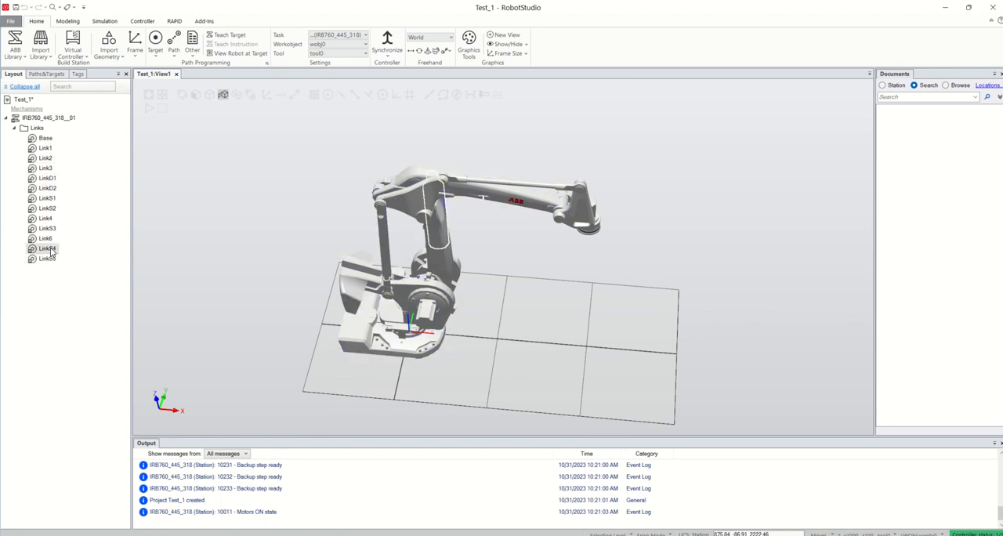
click(47, 239)
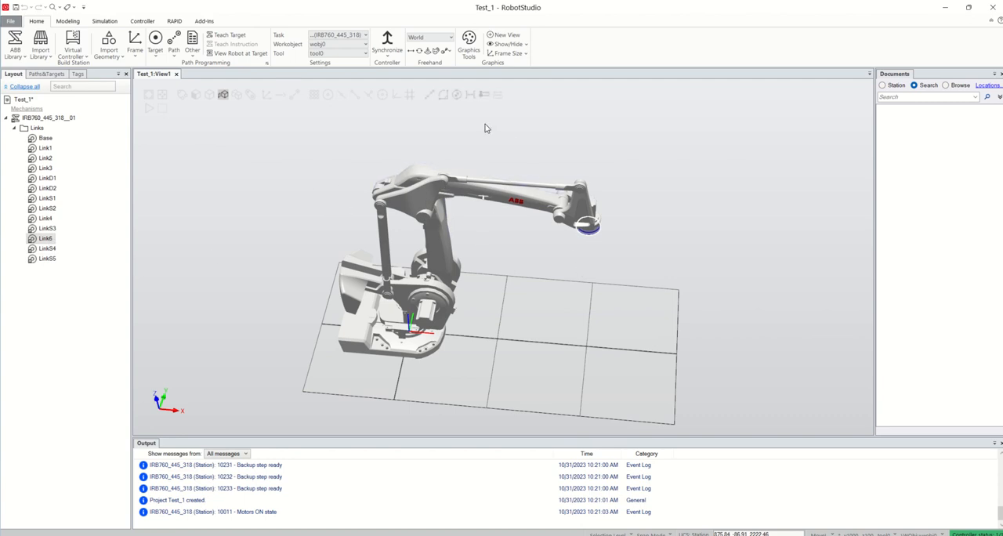
scroll(541, 206, up, 2)
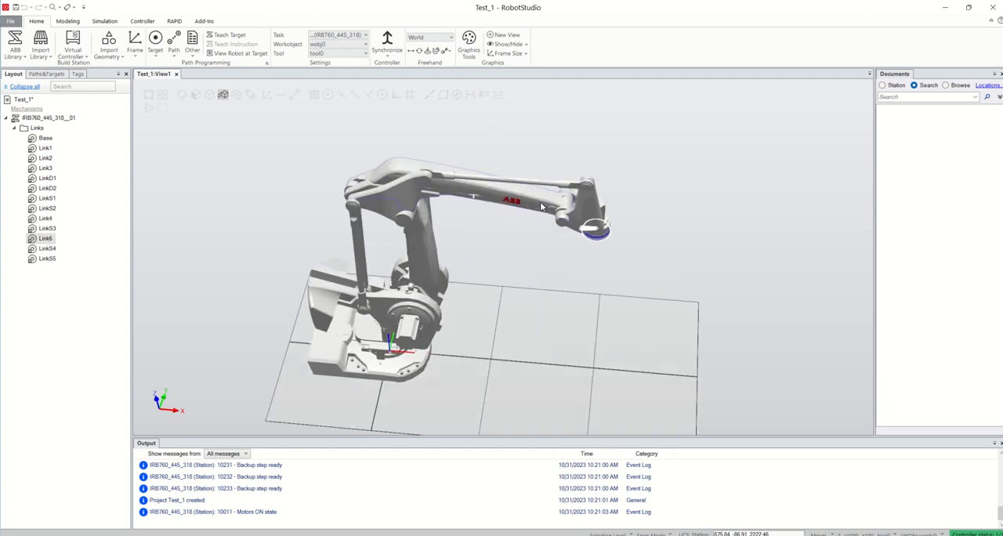
Try to rotate the robot's tool centre point about the world axes with freehand Rotate.
click(498, 202)
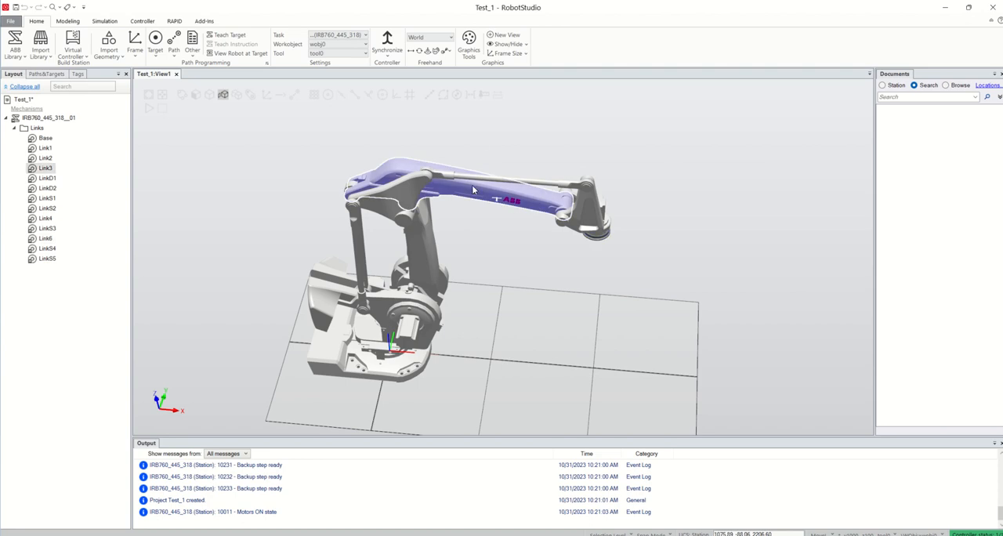
click(413, 52)
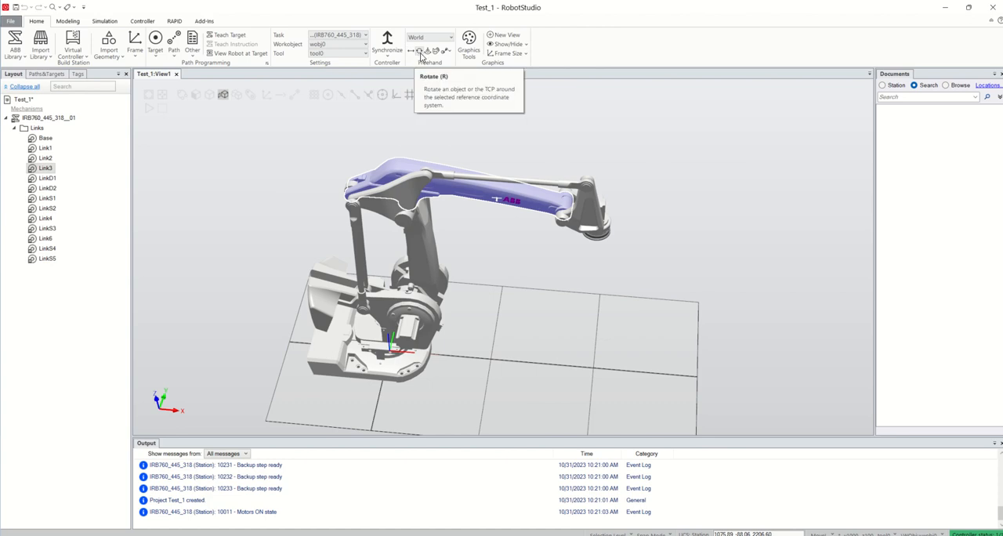
click(426, 51)
click(419, 51)
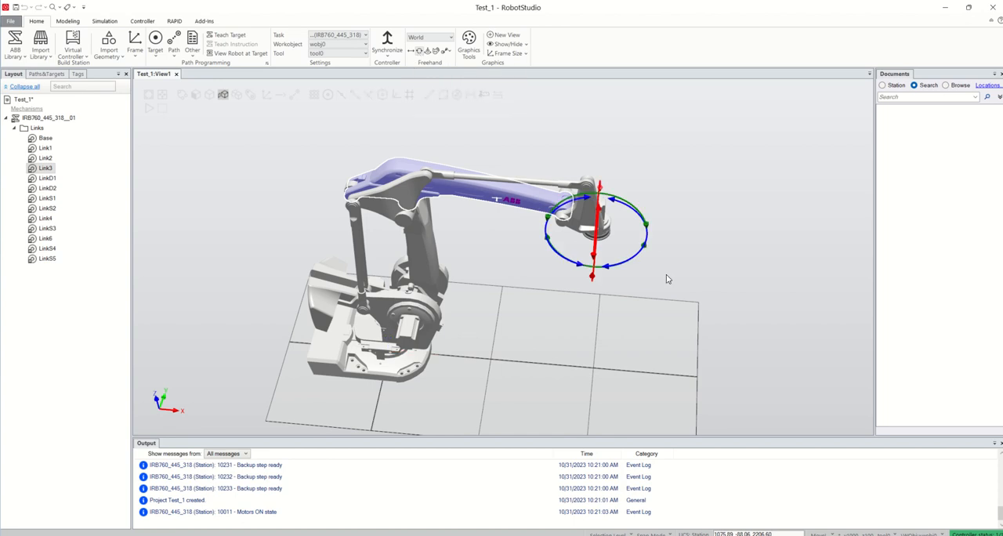
ctrl+shift+drag(666, 278, 641, 267)
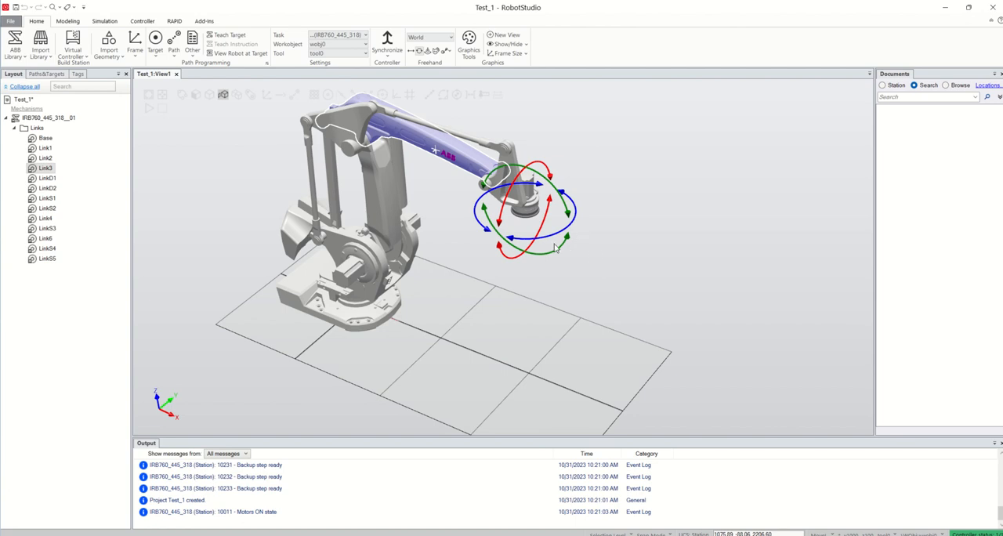
click(524, 204)
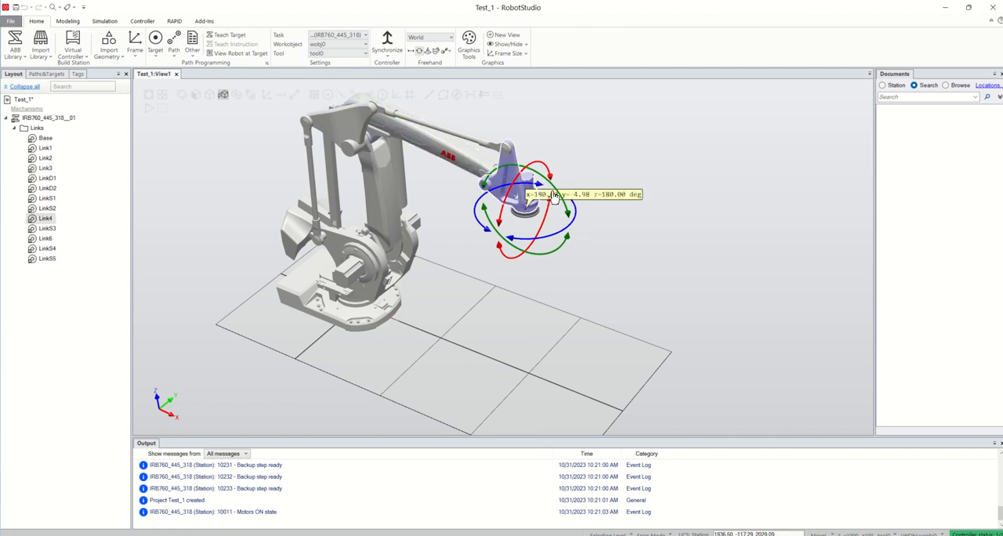
mouse_move(554, 238)
mouse_down()
mouse_move(574, 220)
mouse_move(540, 228)
mouse_up()
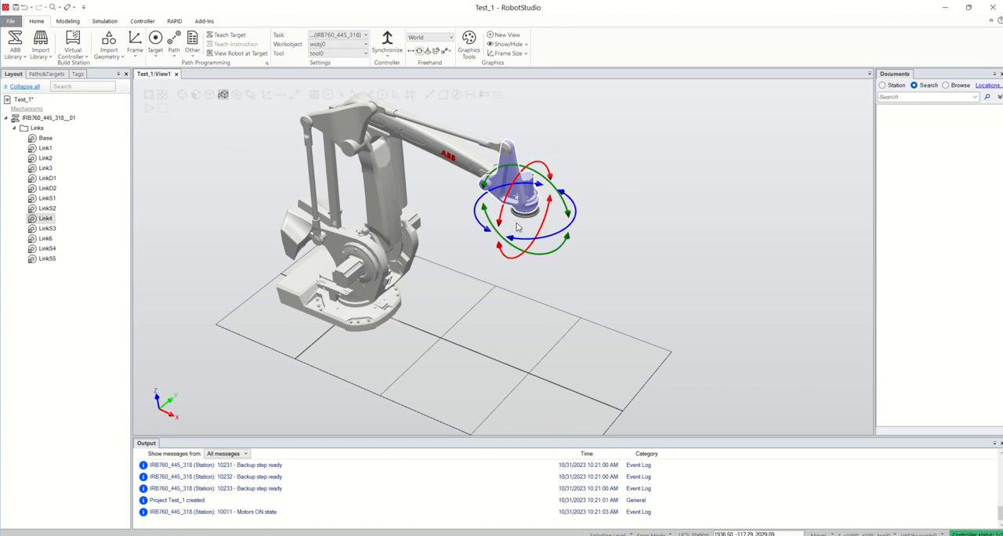
Reposition the robot's tool centre point with freehand Move, lowering it along world Z and shifting it along world X.
scroll(515, 224, down, 2)
scroll(486, 202, up, 5)
click(486, 259)
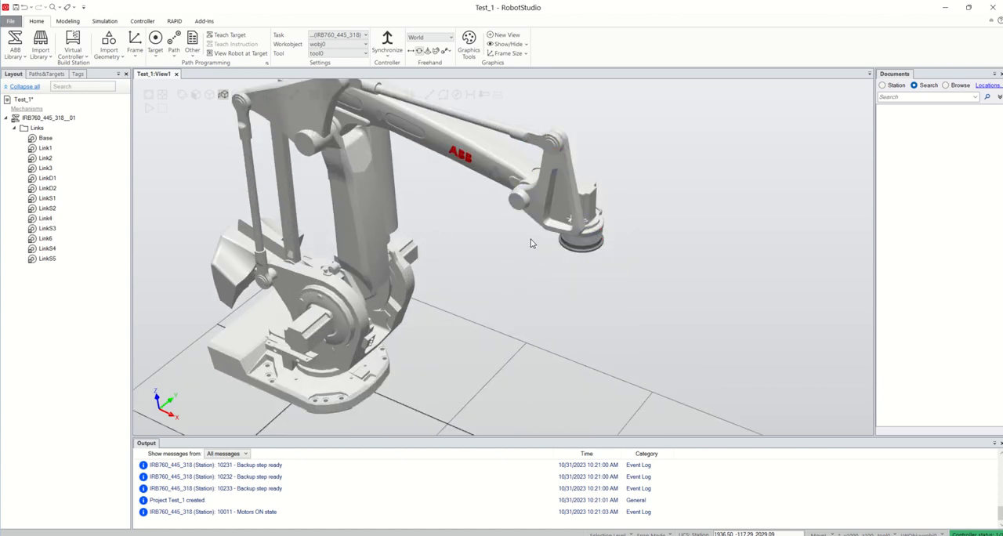
click(470, 166)
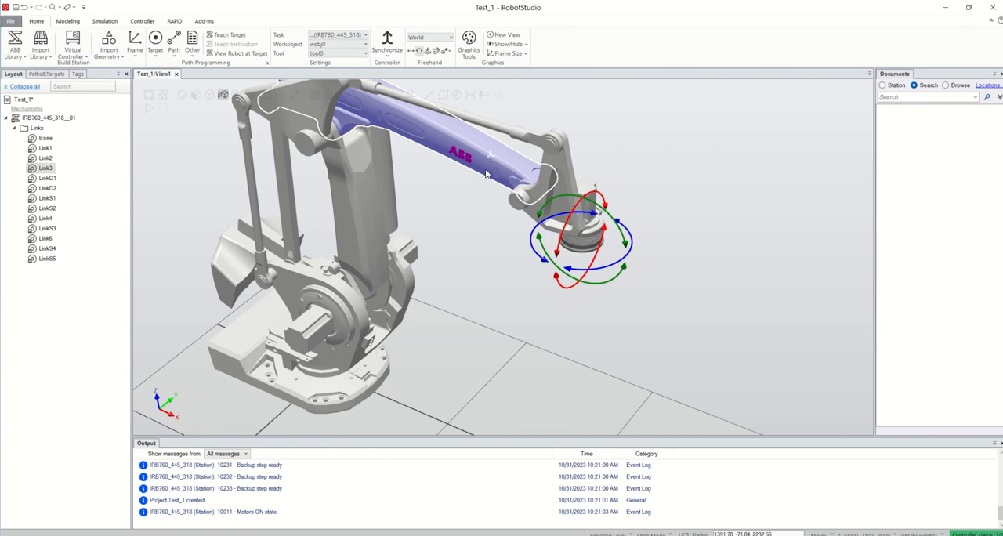
click(409, 50)
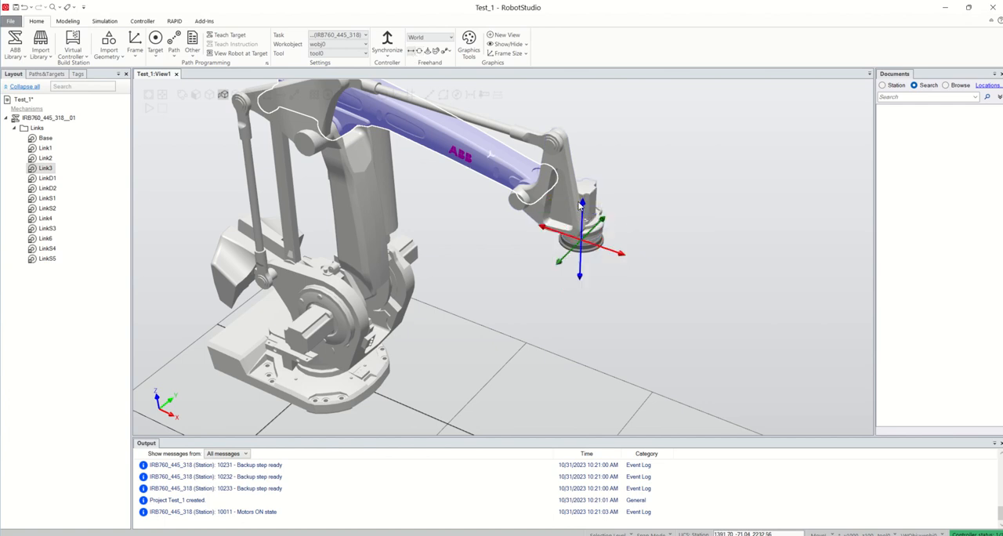
mouse_move(581, 205)
mouse_down()
mouse_move(584, 337)
mouse_move(569, 195)
mouse_move(582, 297)
mouse_move(589, 235)
mouse_up()
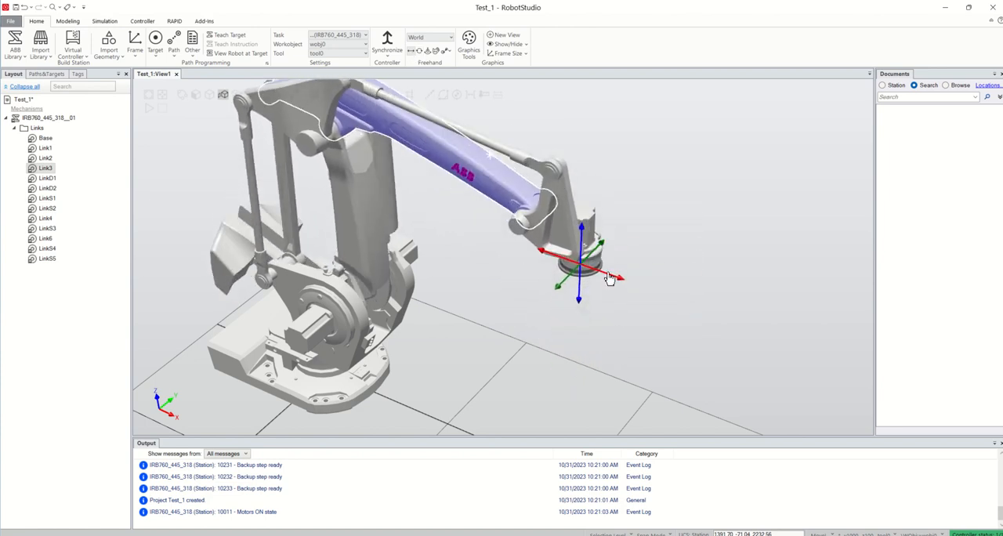
mouse_move(609, 280)
mouse_down()
mouse_move(501, 236)
mouse_move(639, 290)
mouse_move(611, 258)
mouse_move(650, 217)
mouse_move(486, 263)
mouse_move(553, 189)
mouse_up()
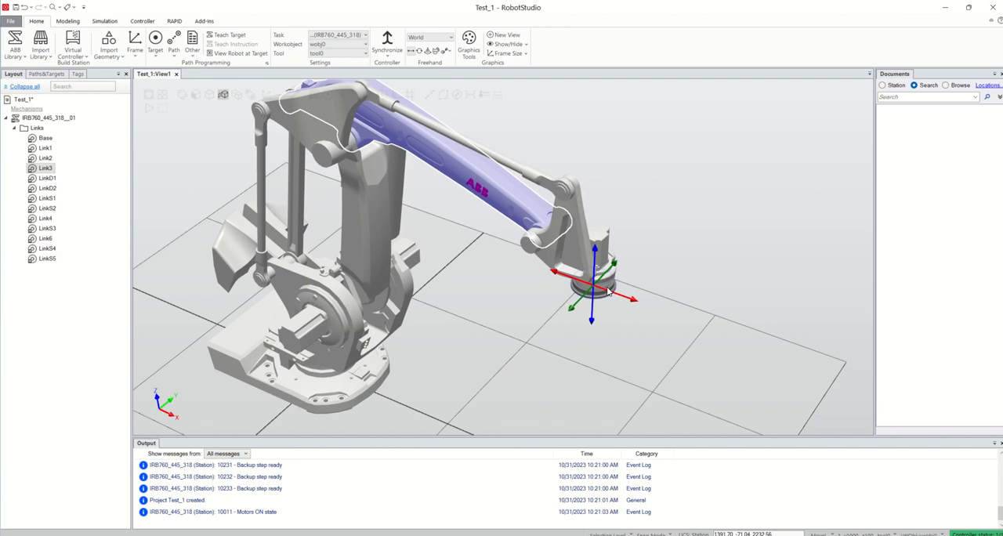
Look through the Jog Joint, multi-robot jog and Rotate freehand modes on the wrist link, and clear the selection.
click(428, 54)
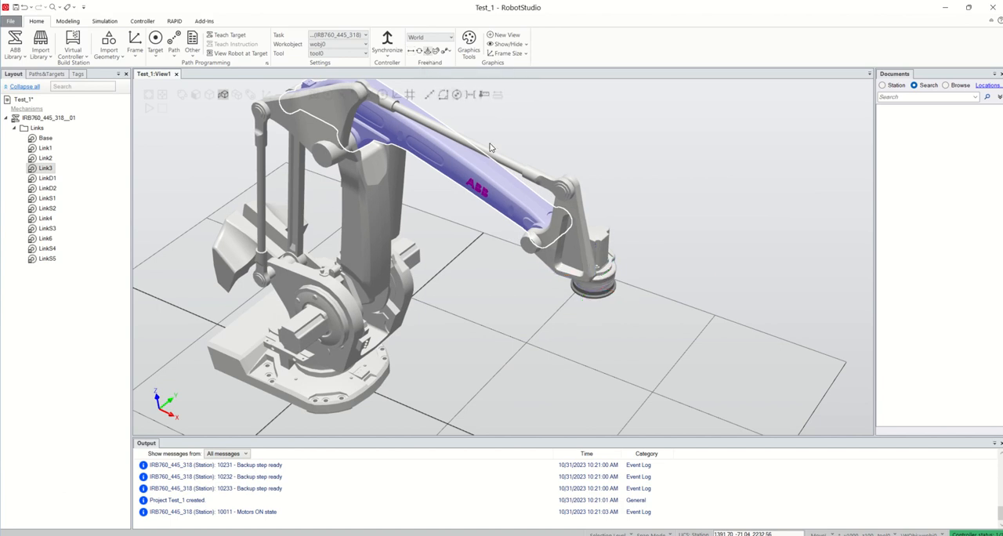
click(447, 52)
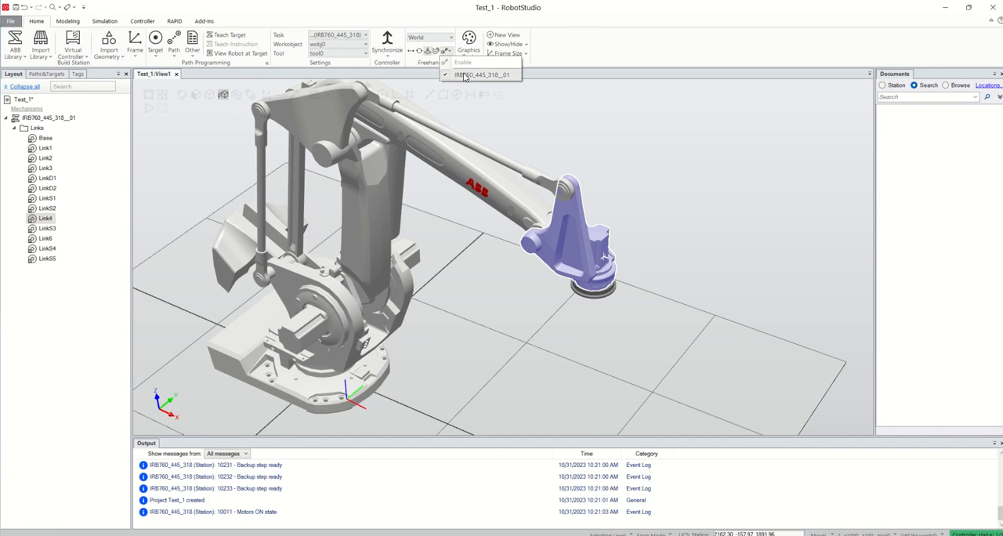
click(435, 55)
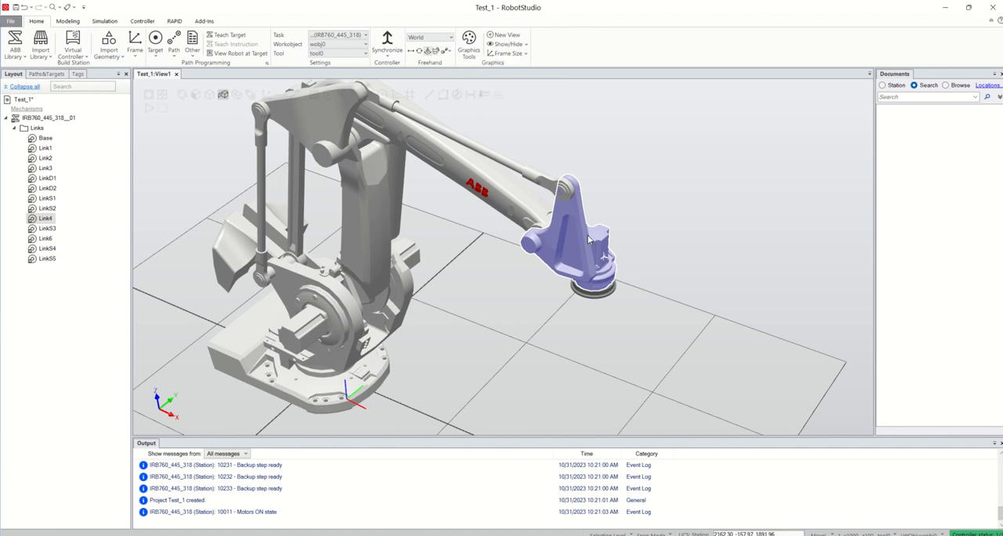
click(421, 51)
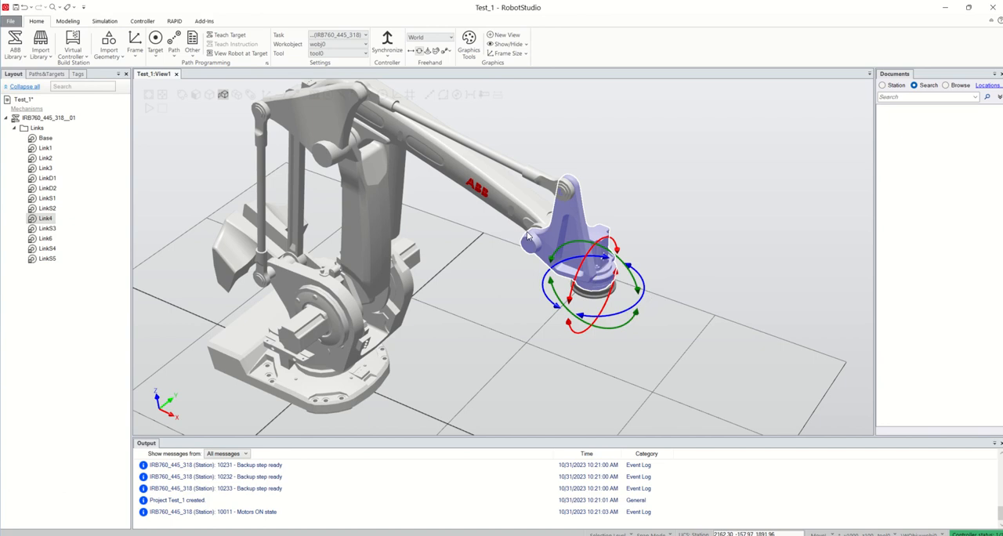
scroll(509, 268, down, 3)
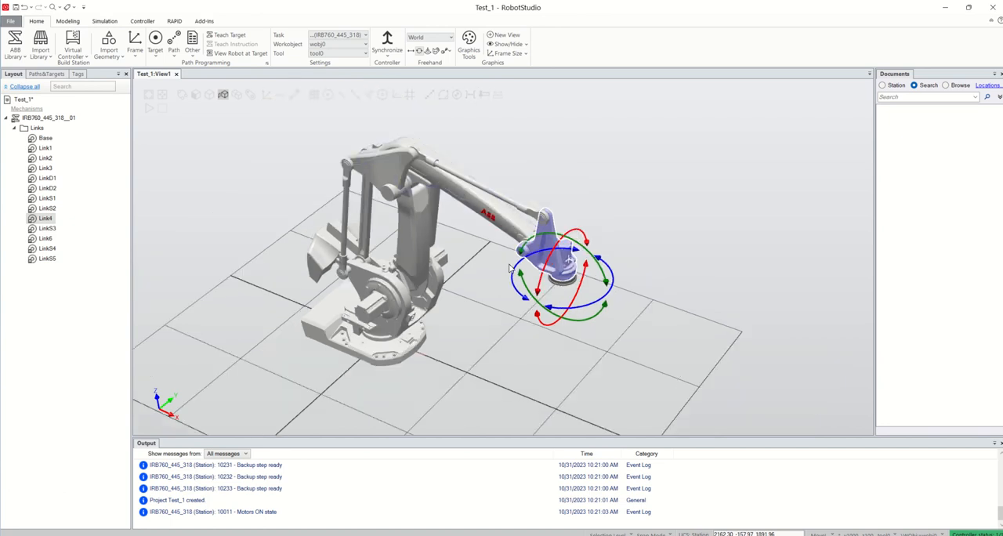
click(676, 301)
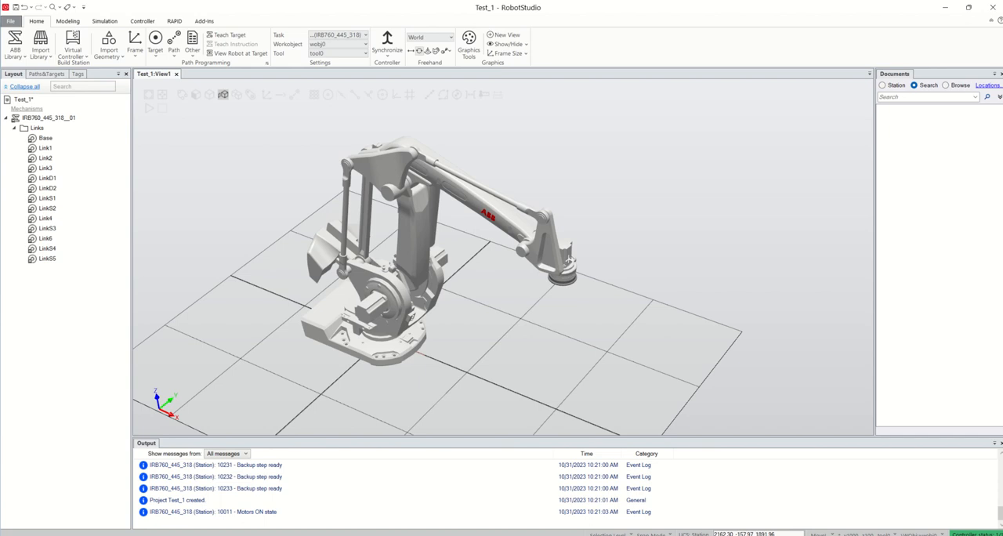
Shift the robot's tool centre point with the freehand handles, and return the robot to its home position with Jump Home.
click(510, 231)
drag(605, 304, 583, 294)
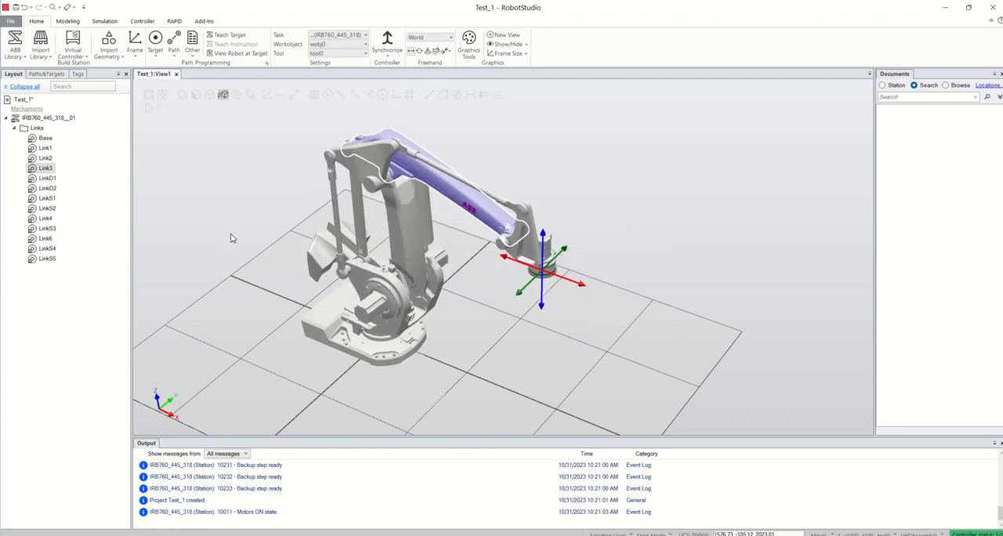
right_click(54, 121)
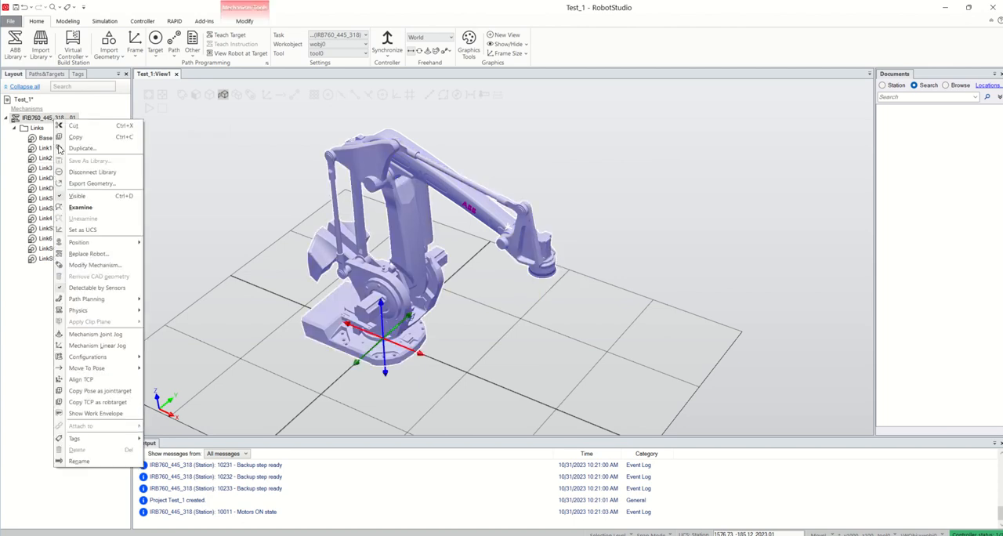
mouse_move(125, 368)
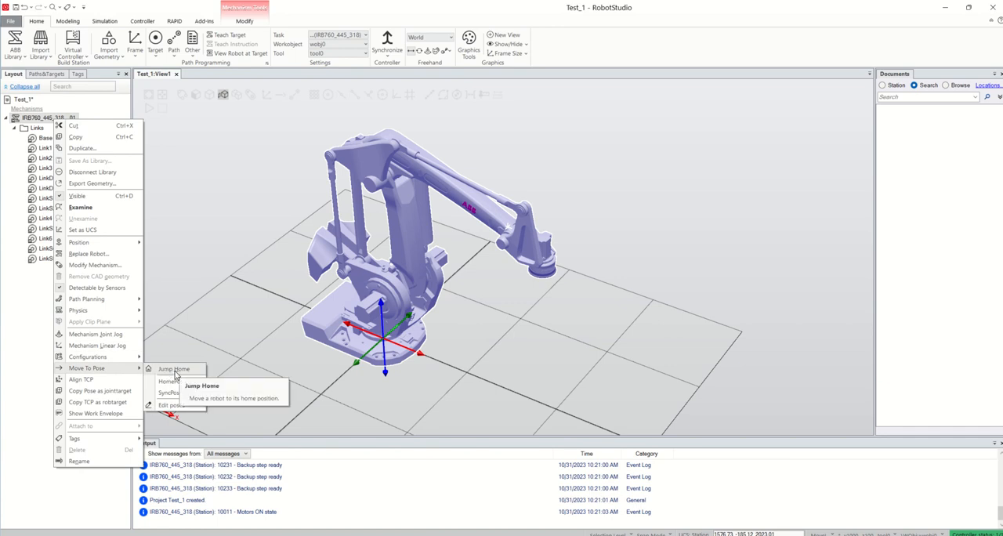
click(173, 369)
click(553, 359)
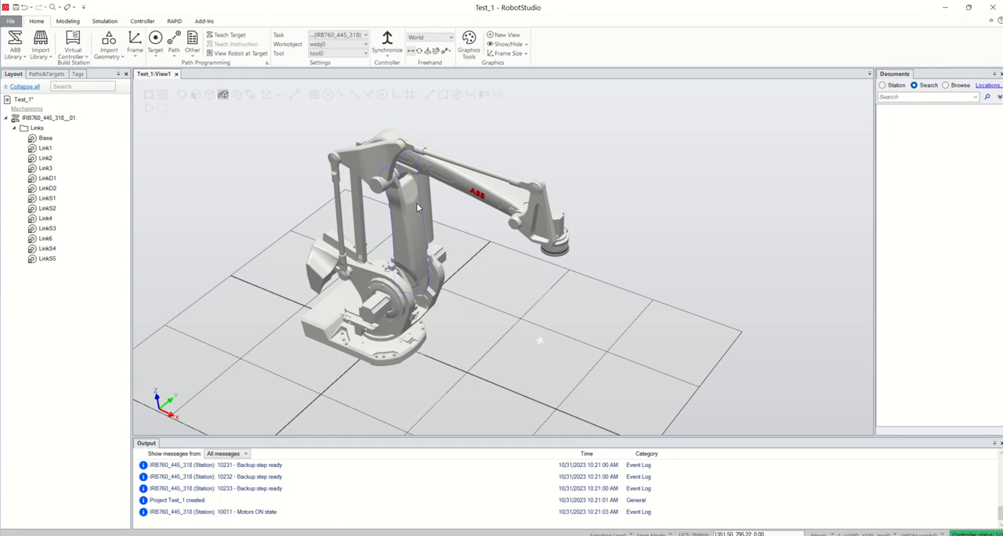
Open Mechanism Joint Jog for the IRB760 robot and swing joint 1 to 180 degrees and back to about 11 degrees.
right_click(65, 123)
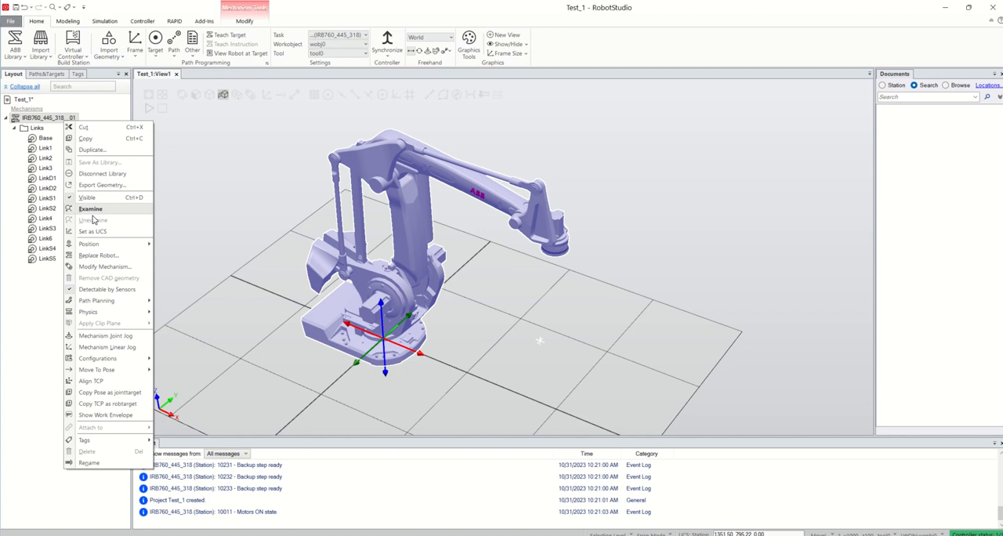
click(125, 336)
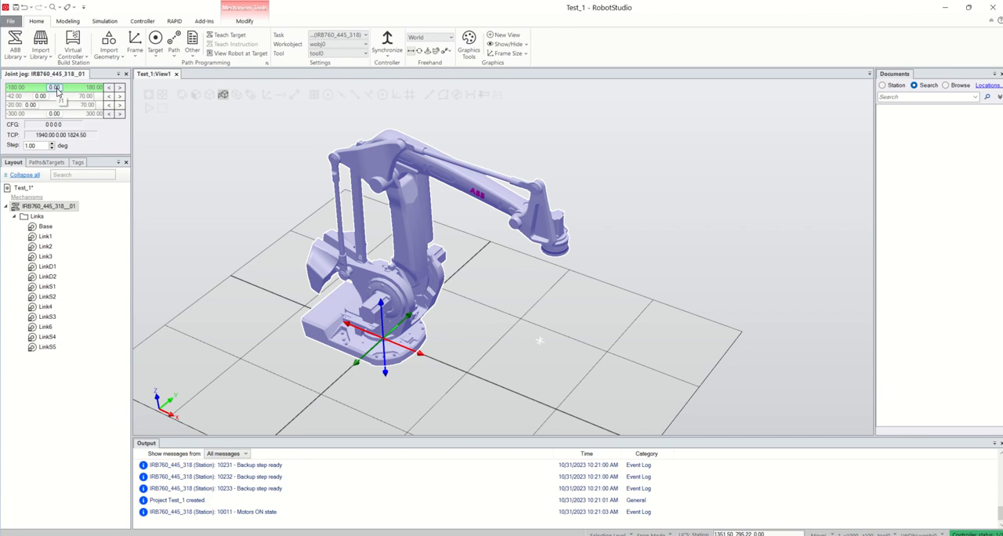
drag(56, 92, 106, 89)
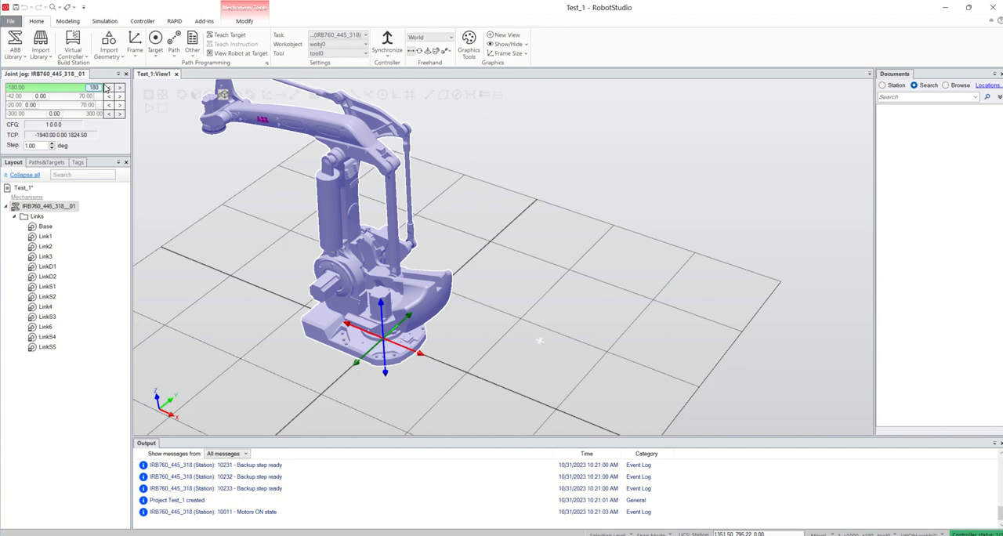
drag(107, 88, 59, 91)
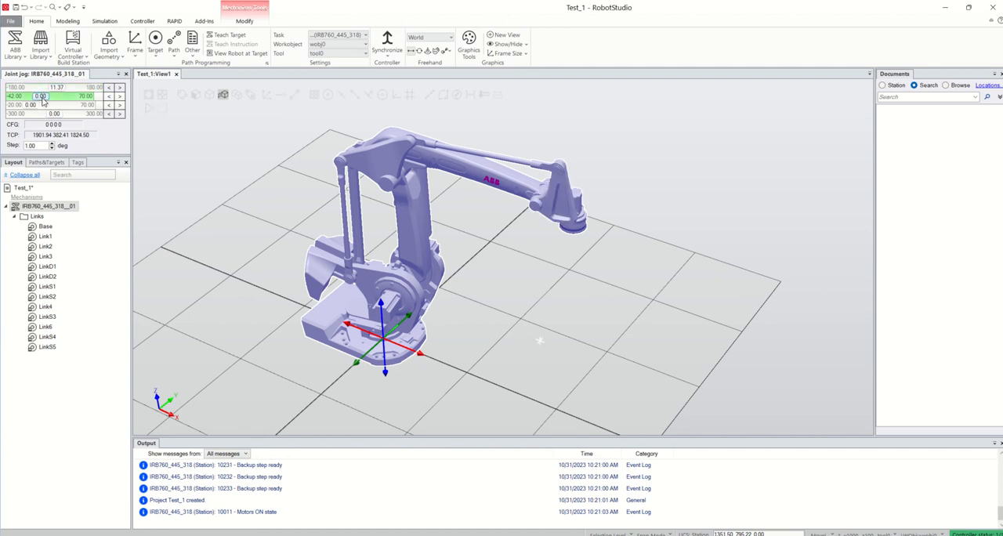
Jog joint 2 to 70 degrees, and reset joints 1 and 2 to 0.
drag(42, 97, 98, 97)
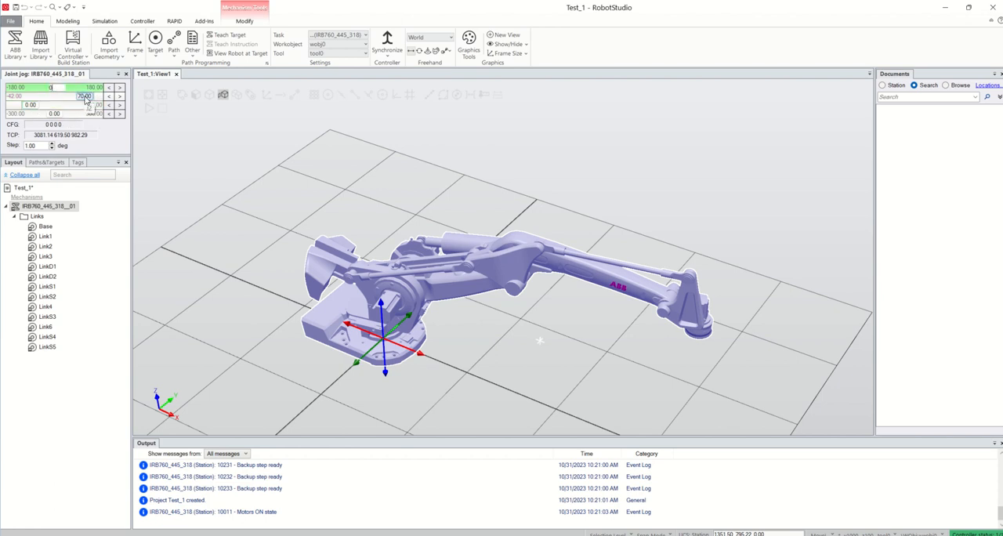
click(85, 97)
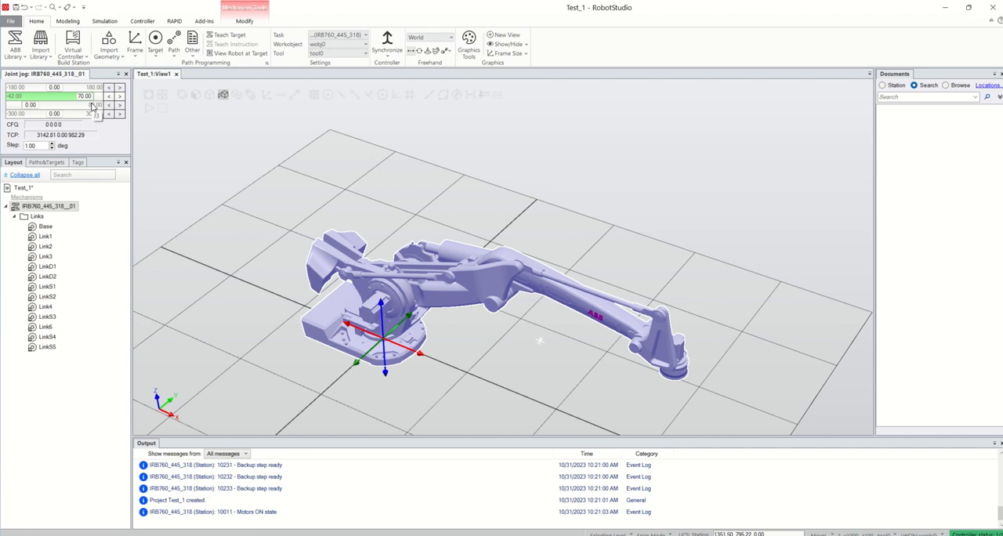
text(0)
key(Return)
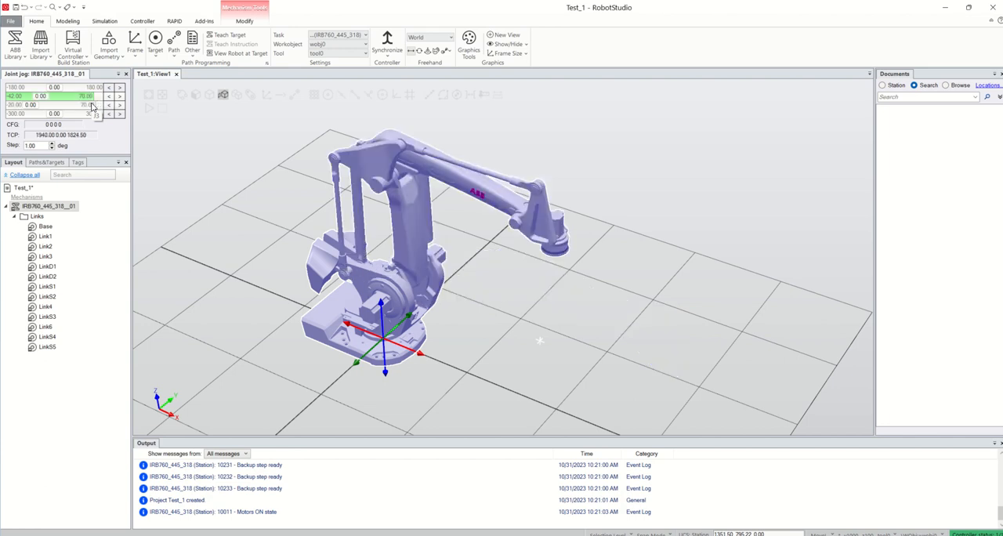
Jog joint 3 to -20 degrees, up to about 68 degrees and back down, and reset it to 0.
click(14, 105)
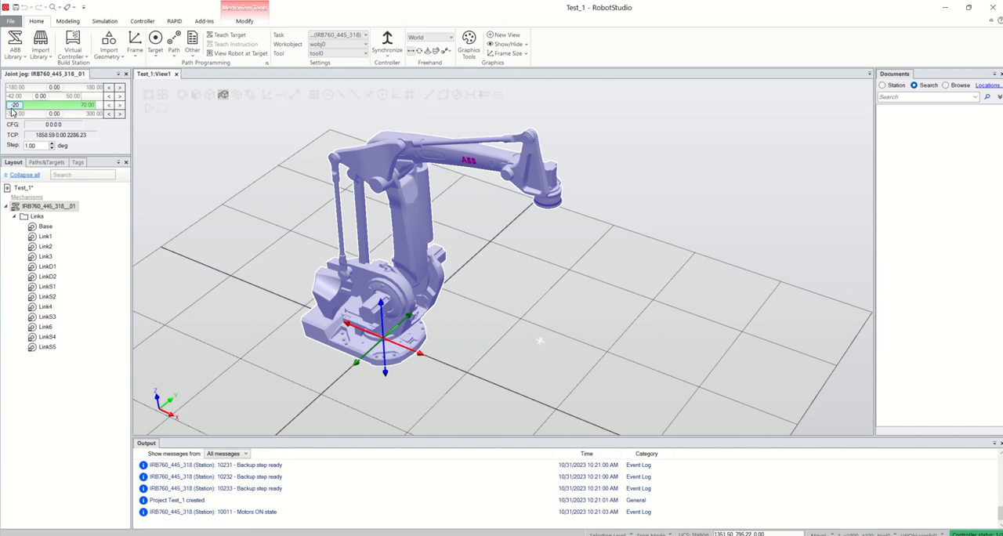
drag(12, 112, 88, 114)
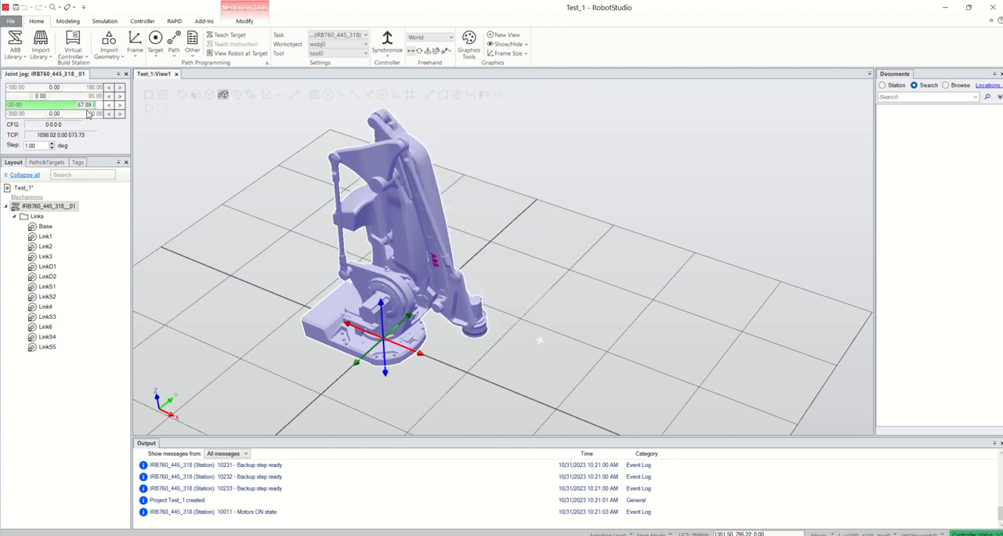
drag(88, 114, 69, 109)
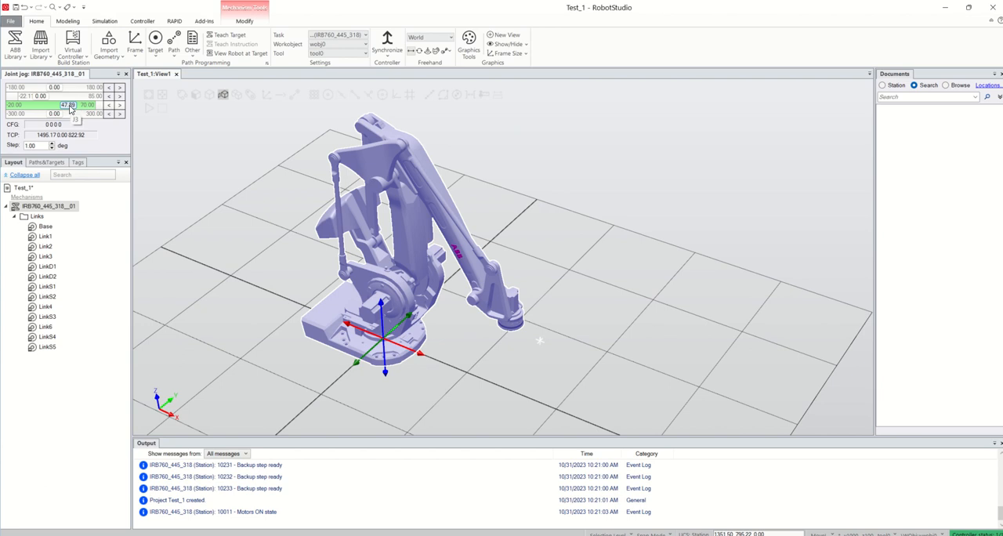
text(0)
key(Return)
Rotate joint 4 to -66 and 105 degrees, and reset it to 0.
mouse_move(54, 113)
mouse_down()
mouse_move(22, 116)
mouse_move(100, 118)
mouse_move(45, 117)
mouse_up()
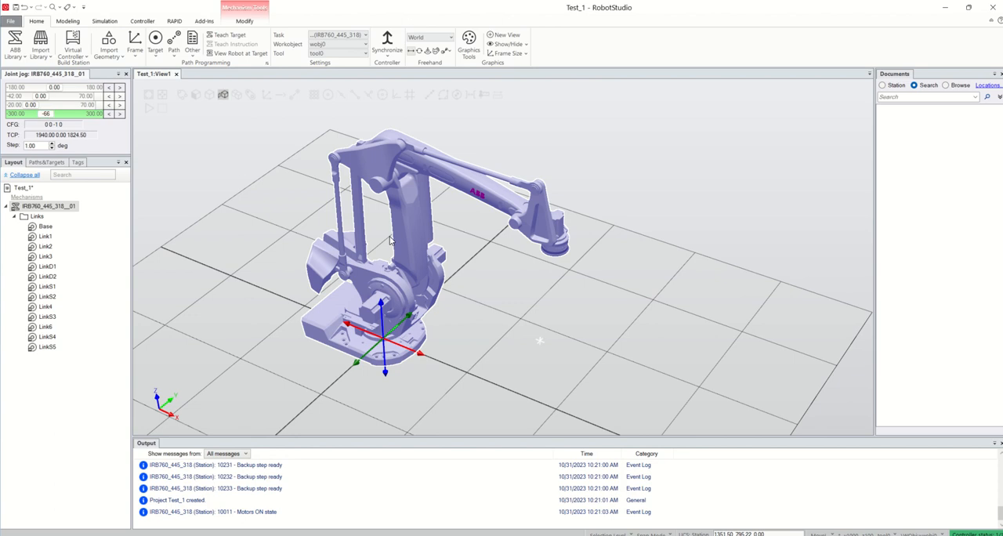
click(66, 115)
mouse_move(66, 117)
mouse_down()
mouse_move(95, 118)
mouse_move(18, 116)
mouse_move(71, 116)
mouse_up()
click(175, 168)
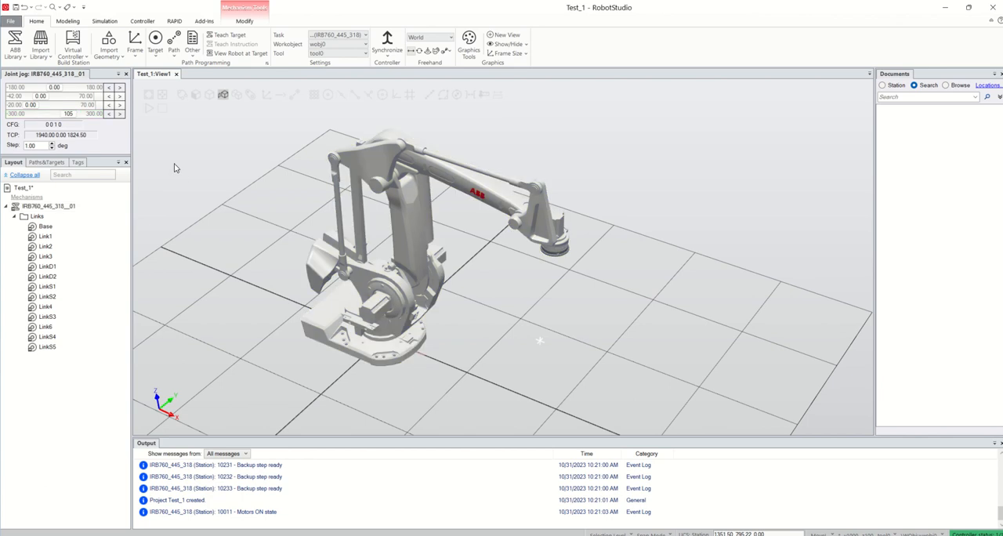
click(69, 114)
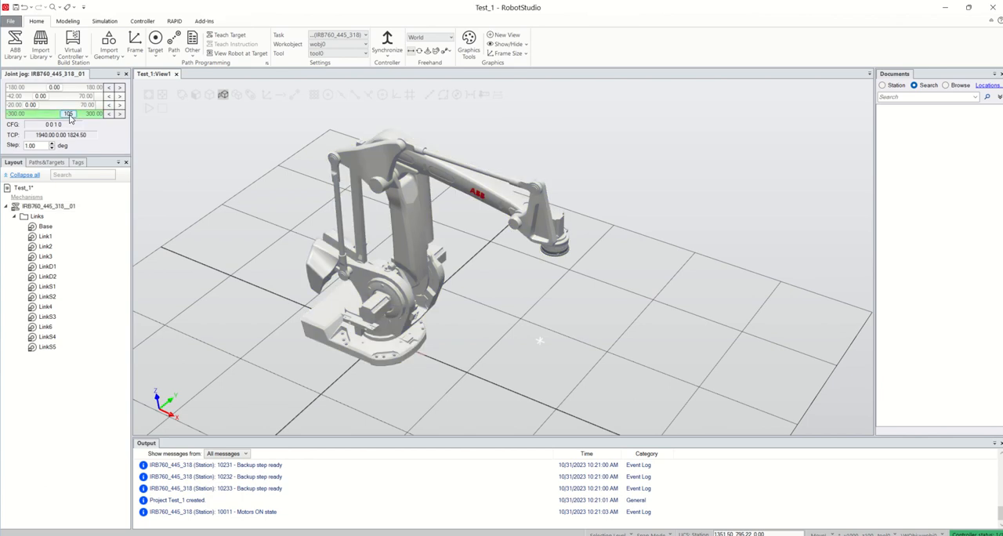
text(0)
key(Return)
Jog joint 4 to -19 degrees and joint 3 to 17.89 degrees, and reset both to 0 before closing the joint jog.
scroll(345, 205, down, 3)
scroll(344, 199, up, 3)
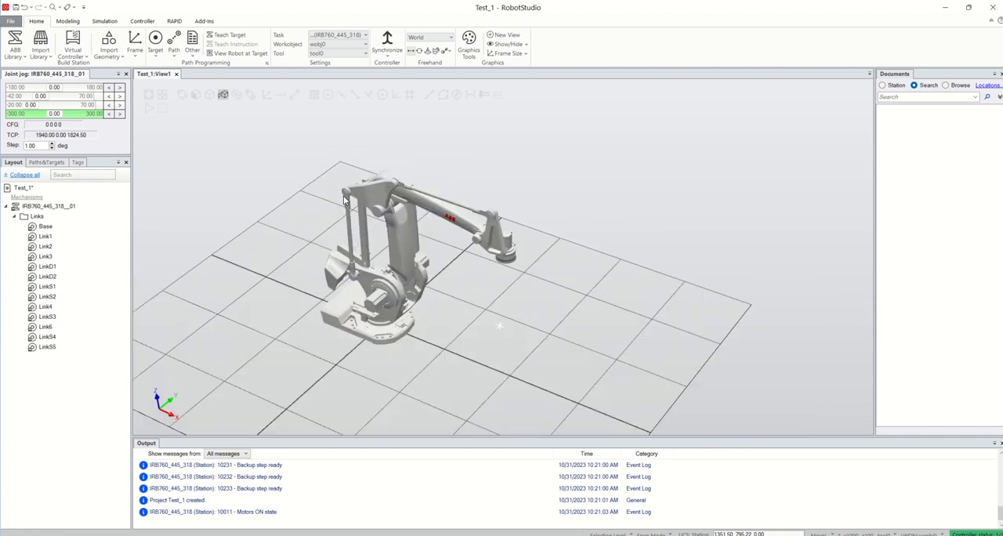
mouse_move(56, 116)
mouse_down()
mouse_move(77, 115)
mouse_move(35, 108)
mouse_move(55, 114)
mouse_up()
click(47, 105)
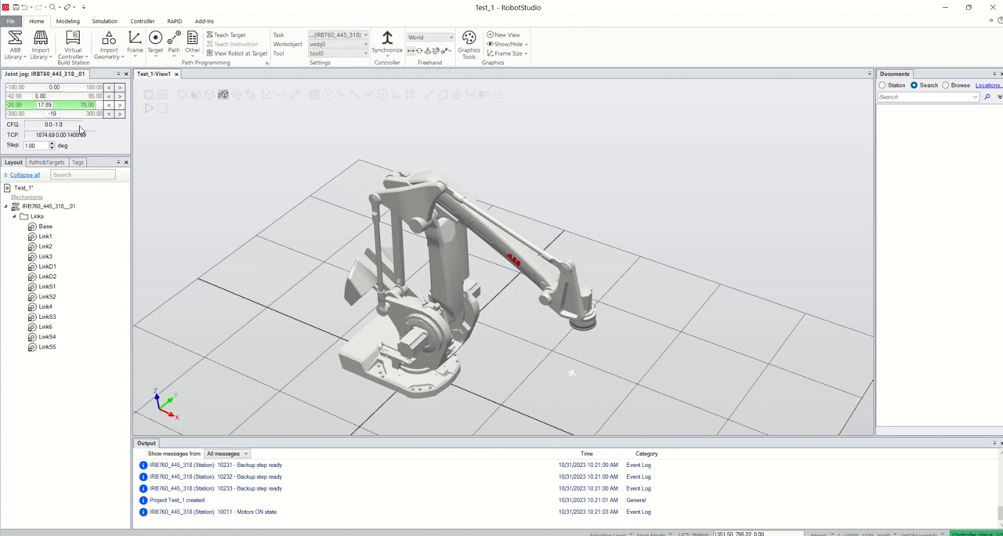
text(0)
key(Return)
click(55, 114)
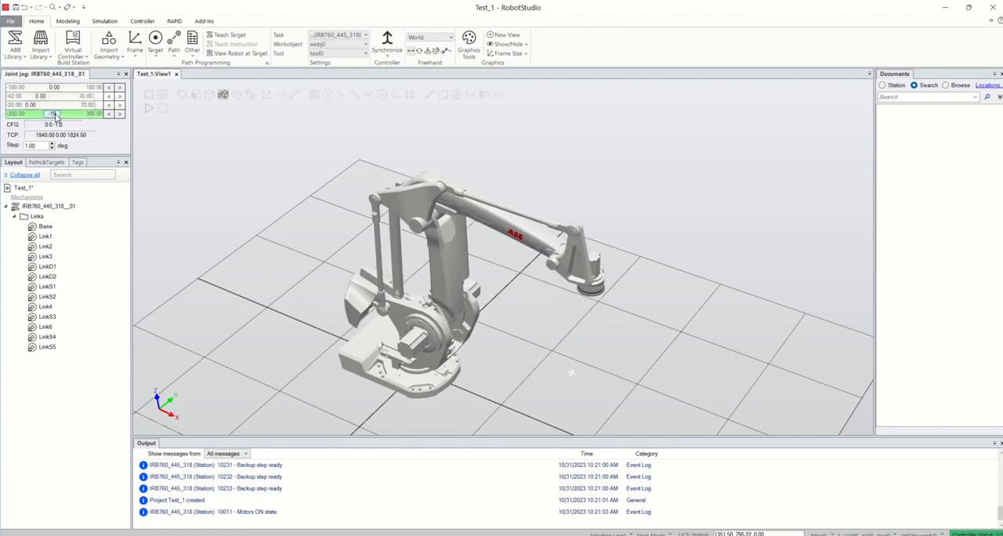
text(0)
key(Return)
scroll(252, 312, up, 3)
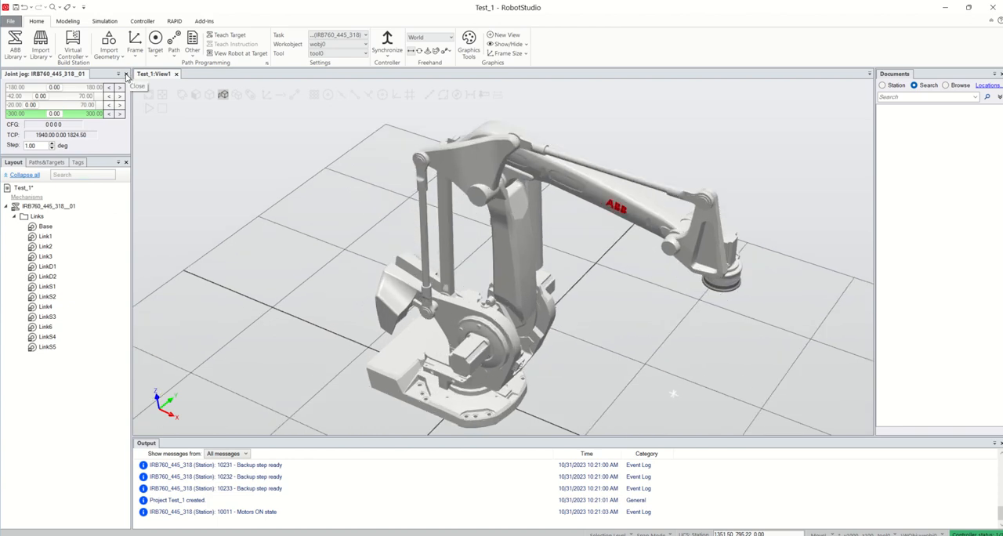
click(125, 74)
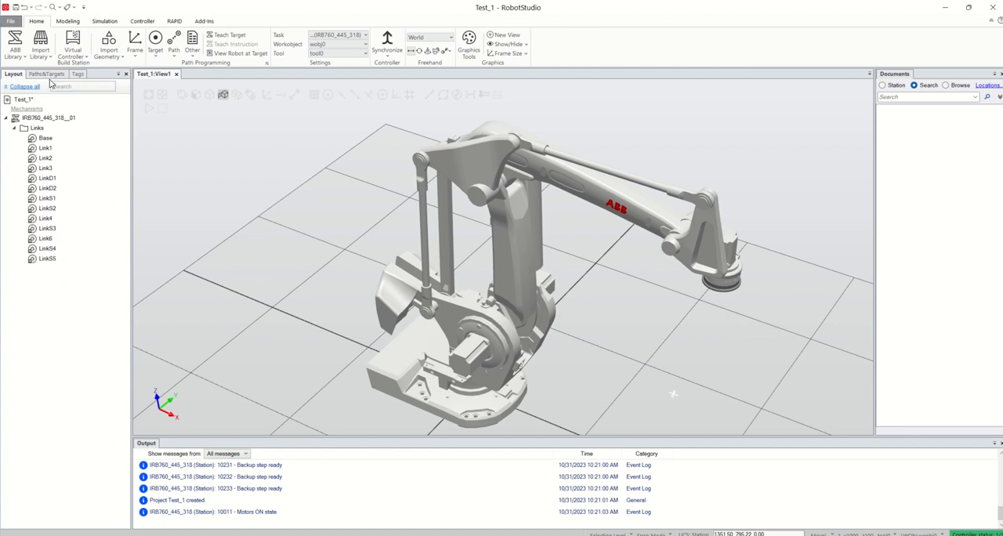
Send the IRB760 robot to its home position with Jump Home.
click(65, 122)
right_click(65, 126)
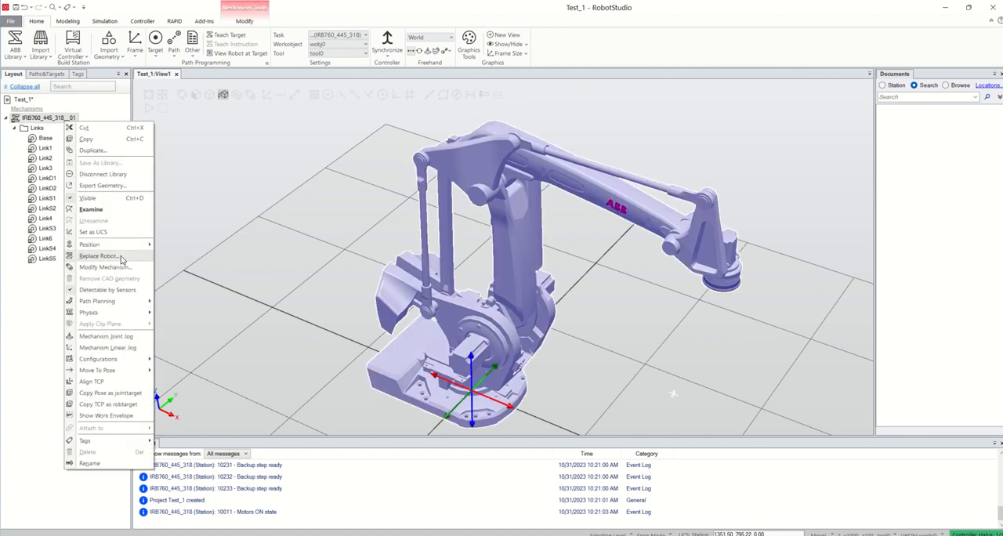
mouse_move(123, 249)
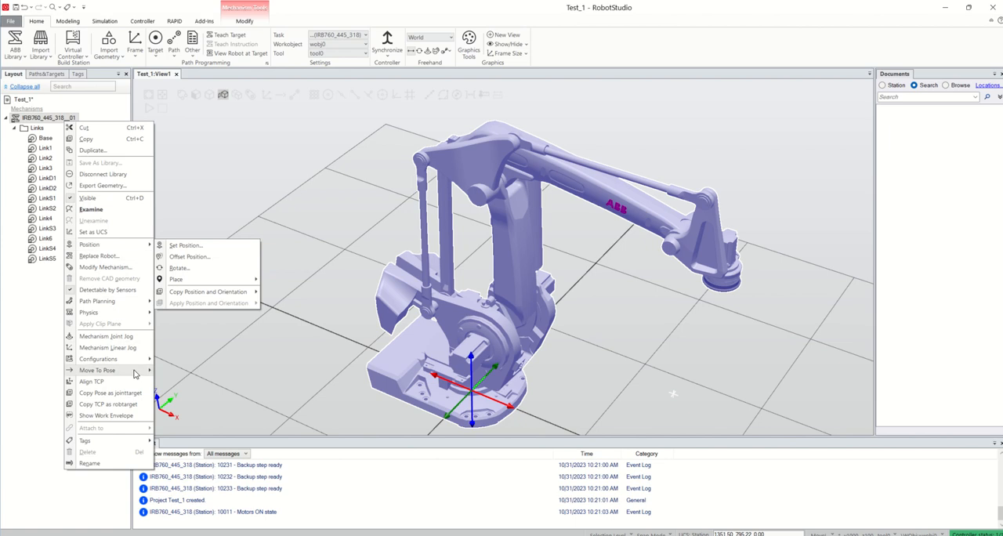
mouse_move(136, 371)
click(186, 372)
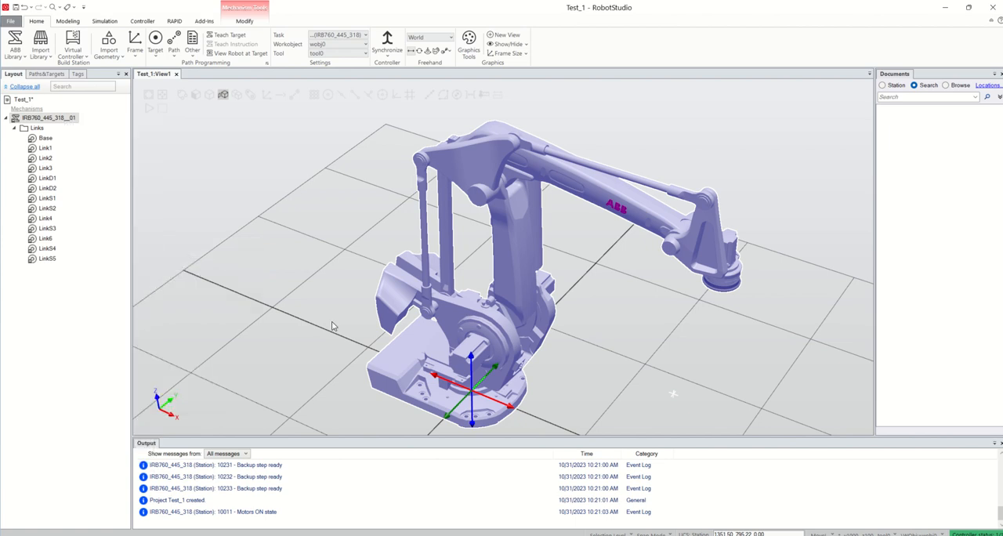
Look at the options for adding a virtual controller to the station.
scroll(374, 314, down, 5)
scroll(462, 341, up, 2)
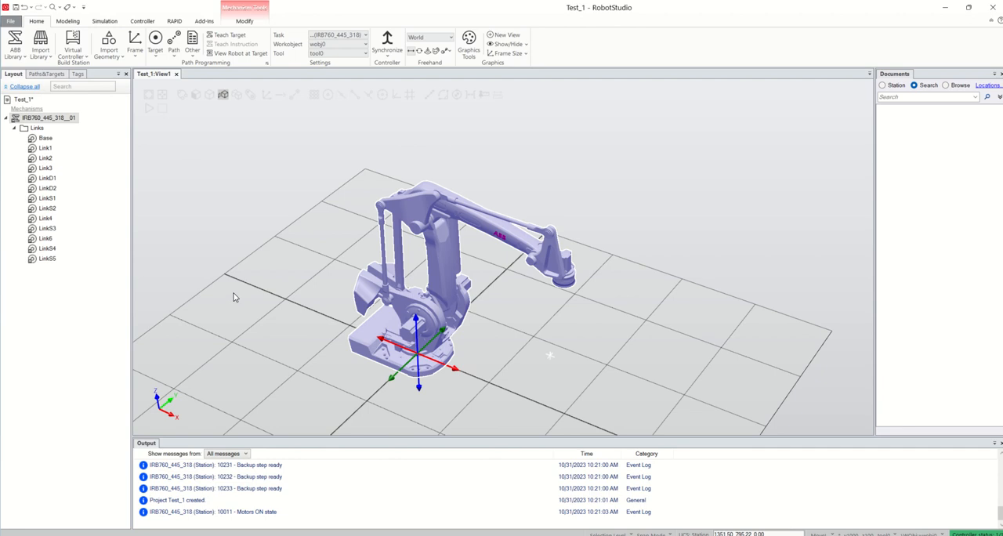
click(82, 59)
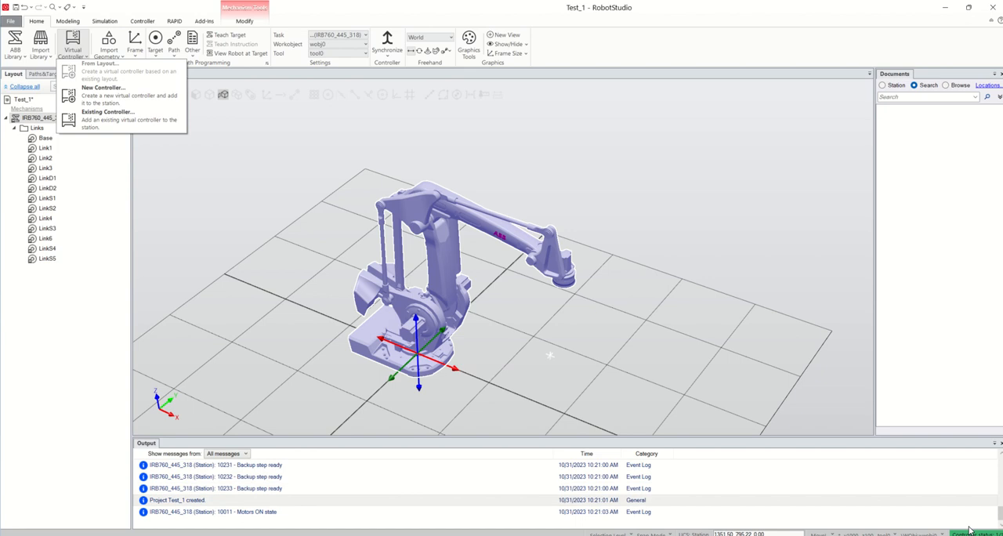
click(560, 342)
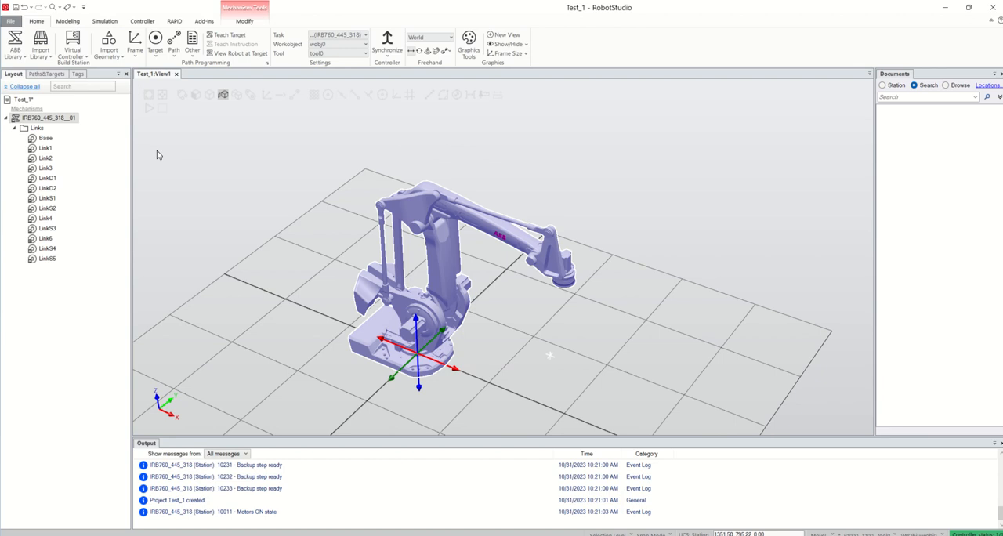
Import the Fronius Robacta MTG4000 22-degree welding torch from the Arc Welding Equipment library.
click(44, 55)
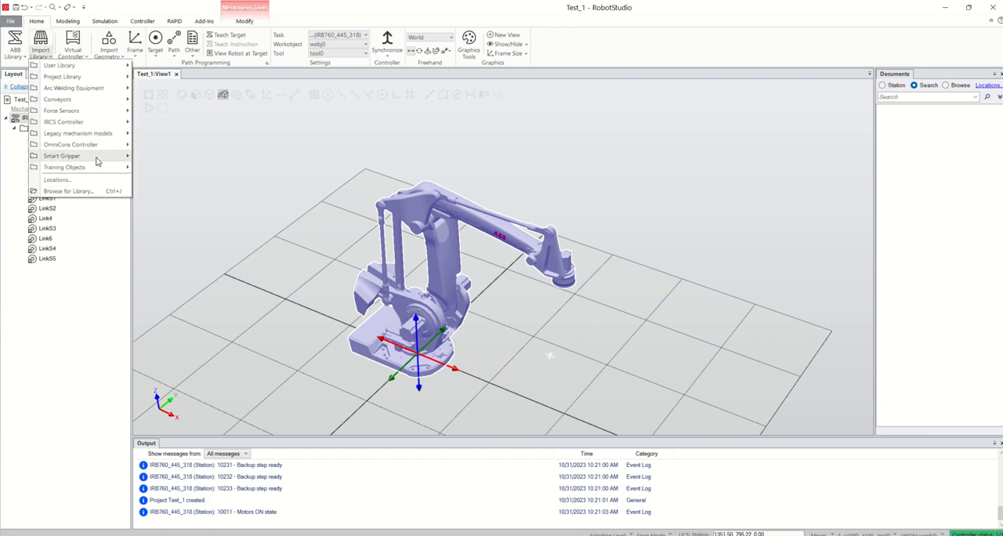
mouse_move(108, 162)
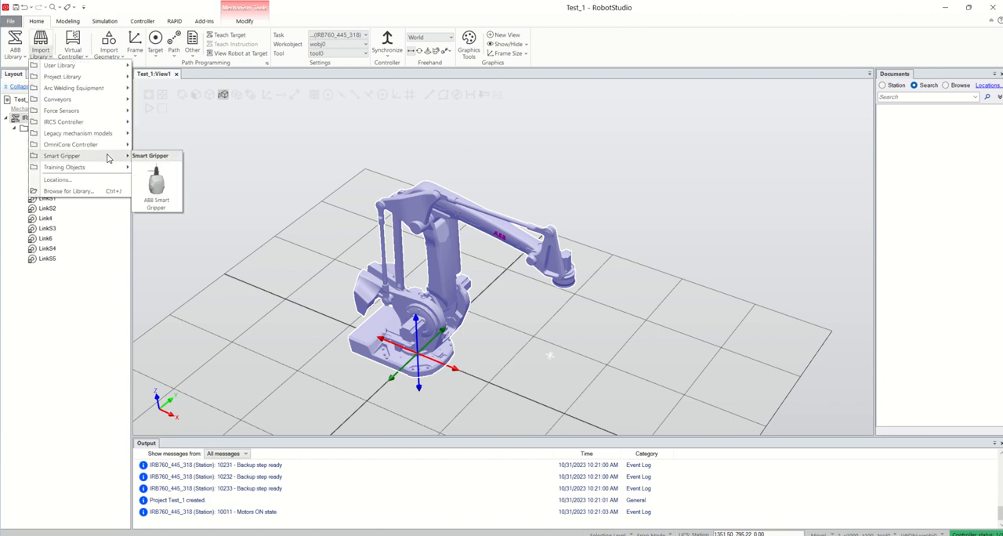
mouse_move(109, 125)
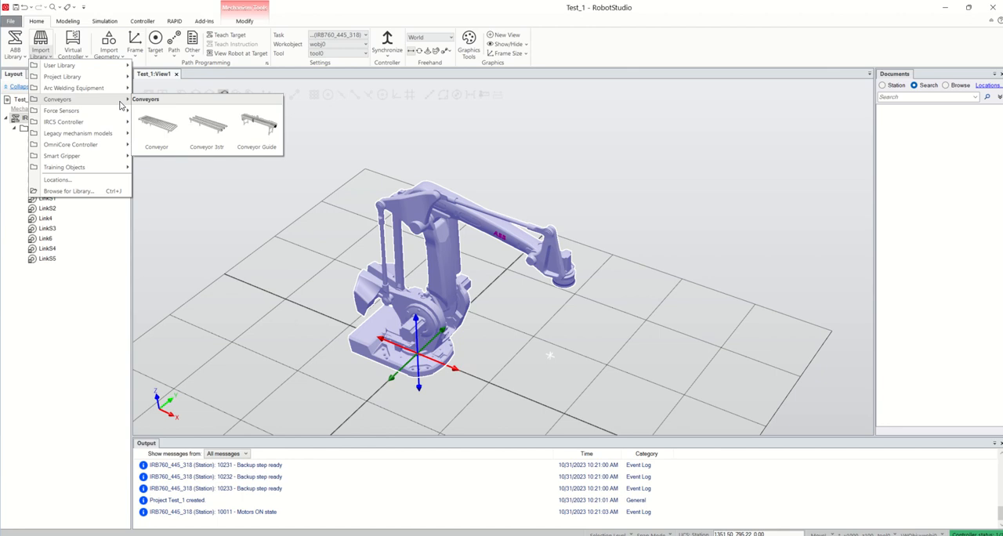
mouse_move(123, 90)
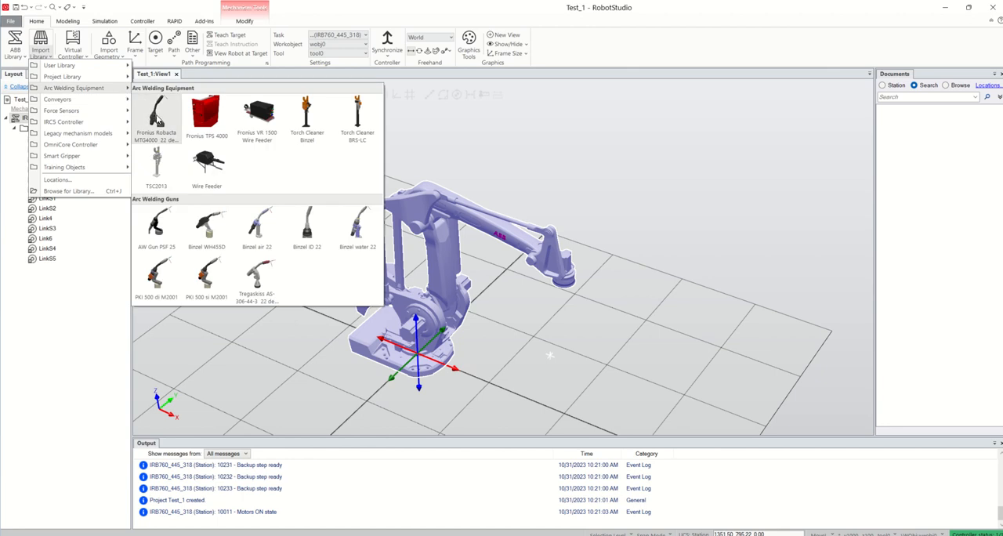
click(158, 119)
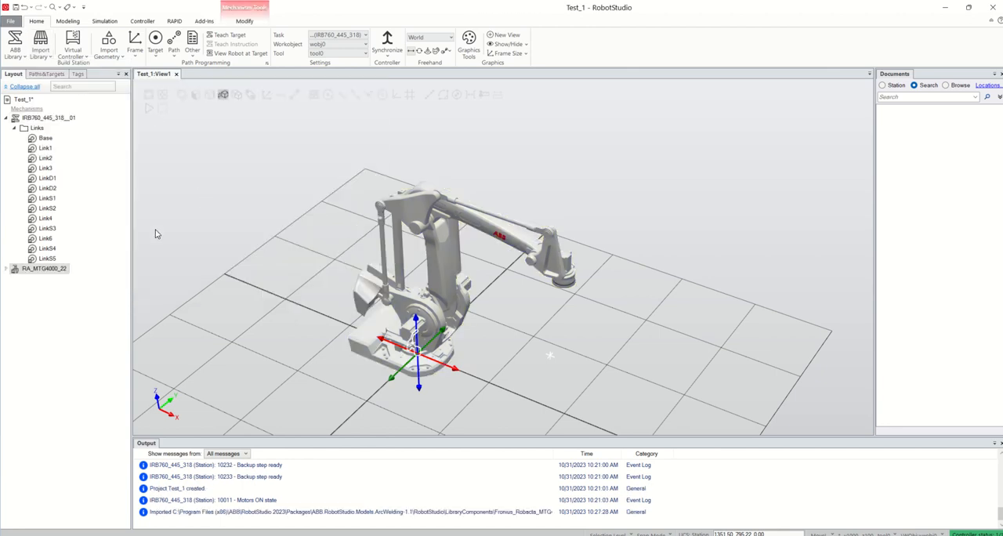
Attach the RA_MTG4000_22 torch to the IRB760 robot and update its position to the robot's flange.
click(14, 129)
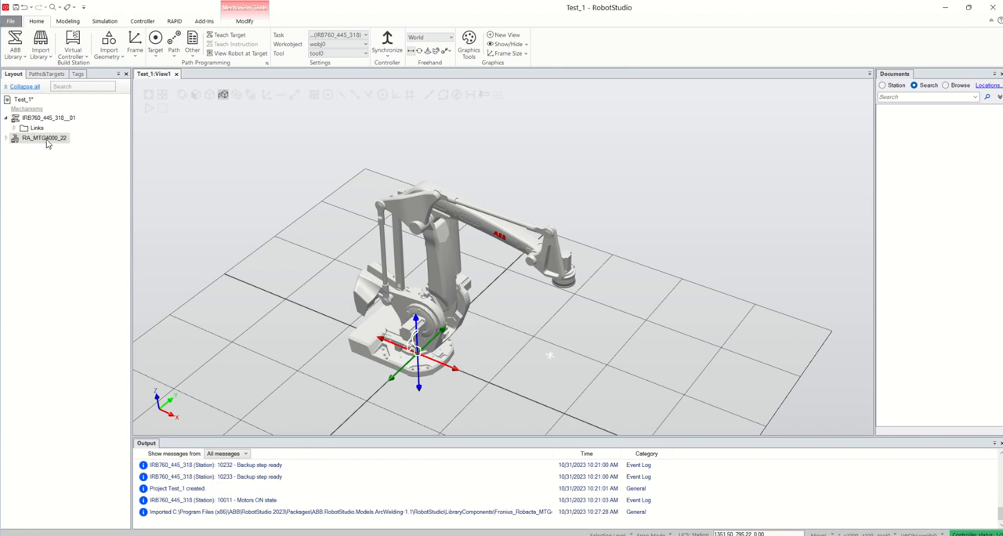
drag(47, 144, 51, 120)
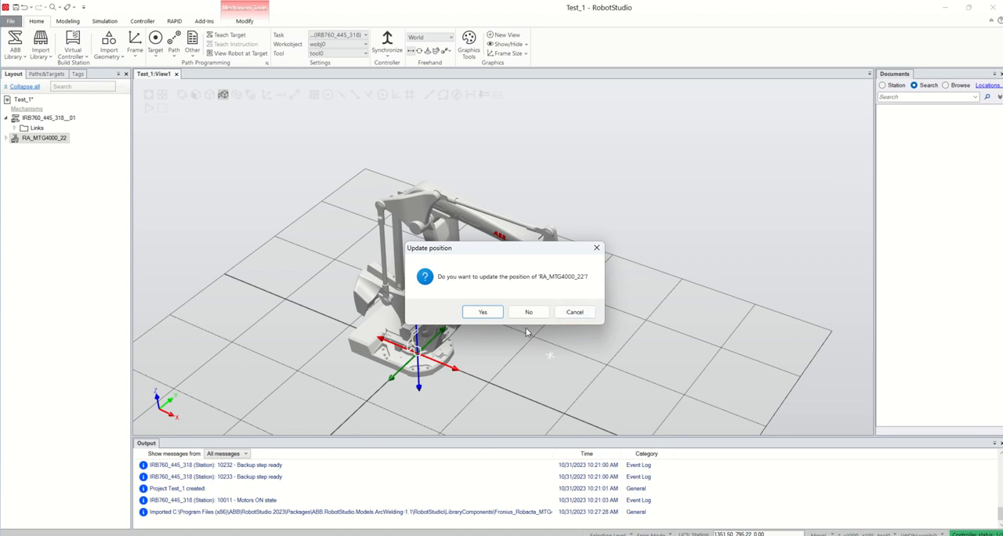
click(483, 312)
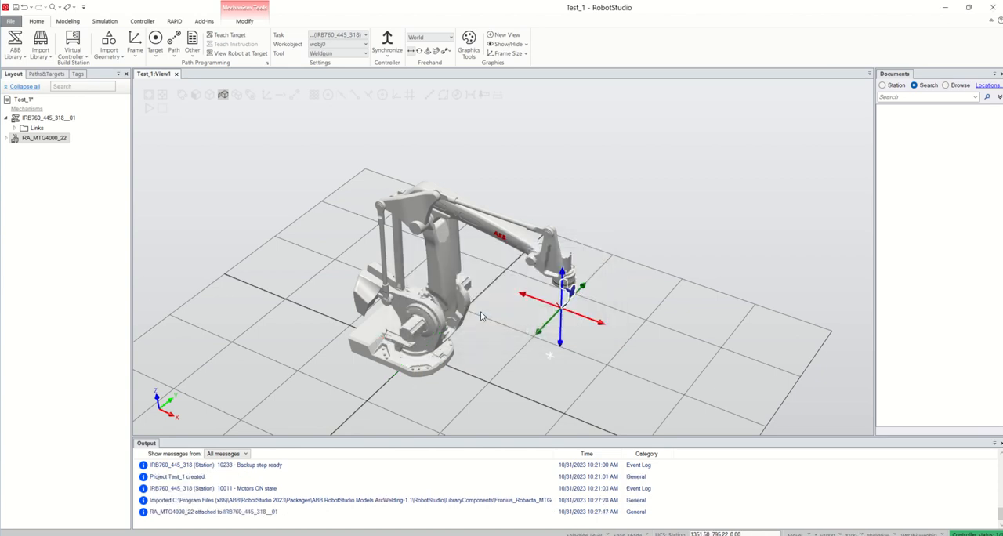
Examine how the welding torch is mounted on the robot's wrist, both close up and in the full station.
scroll(588, 308, up, 3)
click(592, 303)
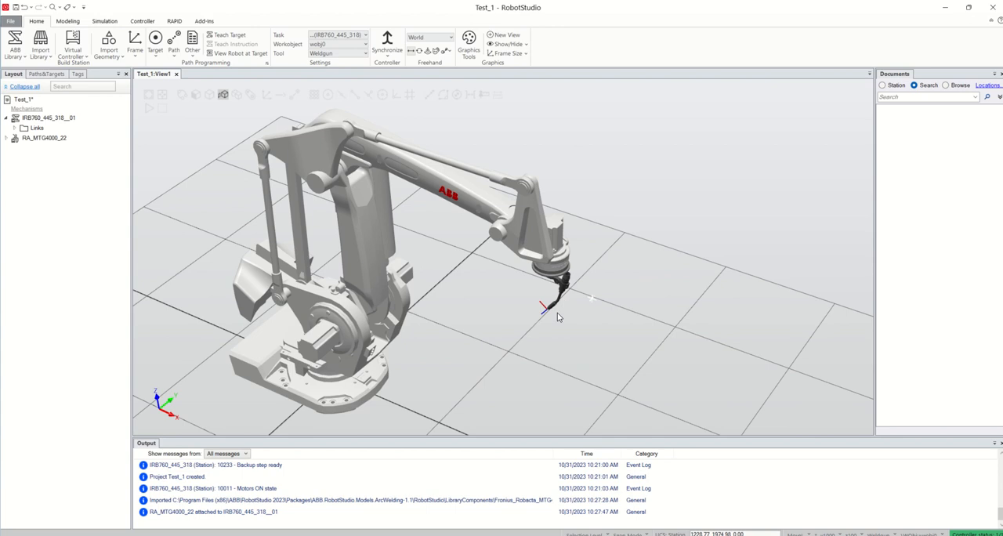
ctrl+shift+drag(560, 316, 559, 299)
scroll(568, 169, up, 3)
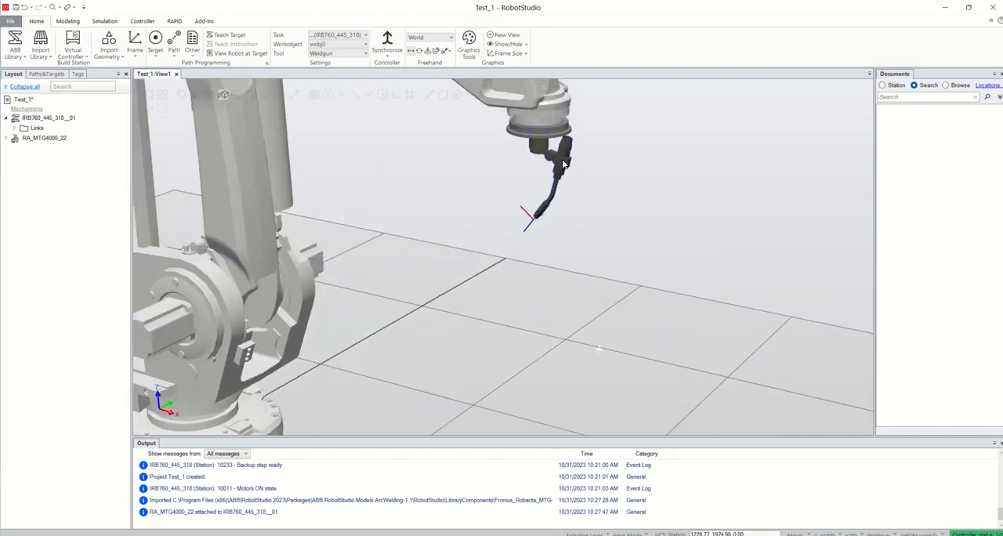
scroll(570, 160, down, 6)
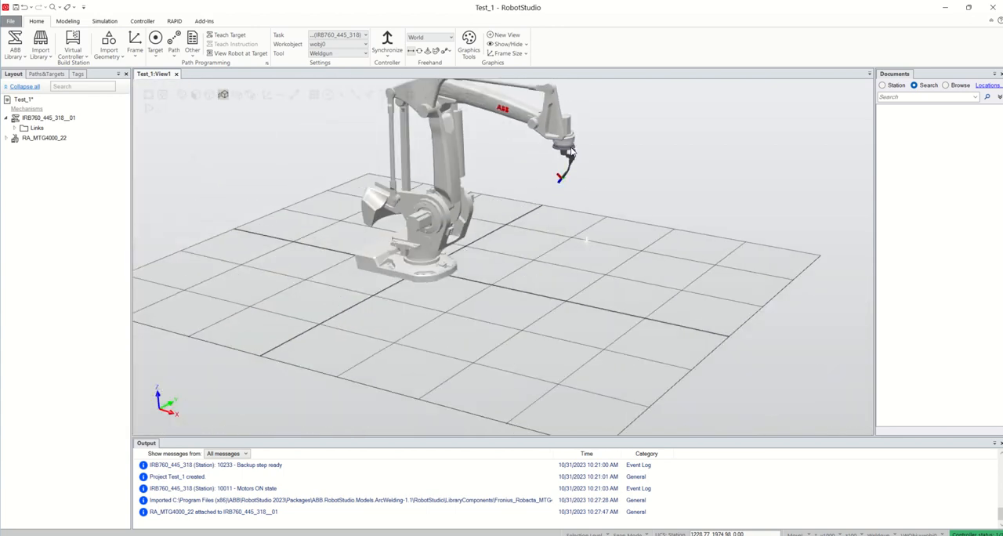
scroll(570, 150, up, 3)
scroll(564, 154, down, 4)
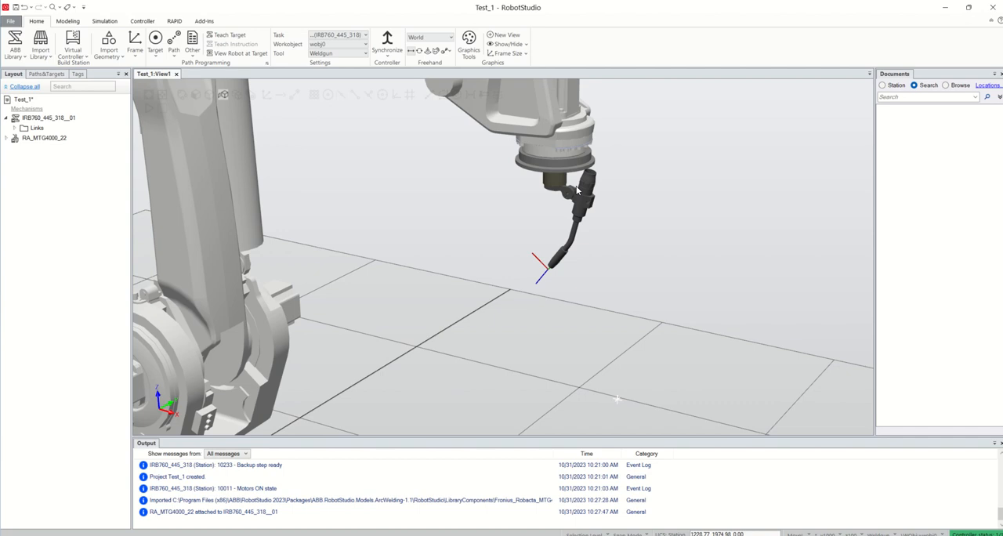
scroll(573, 190, down, 2)
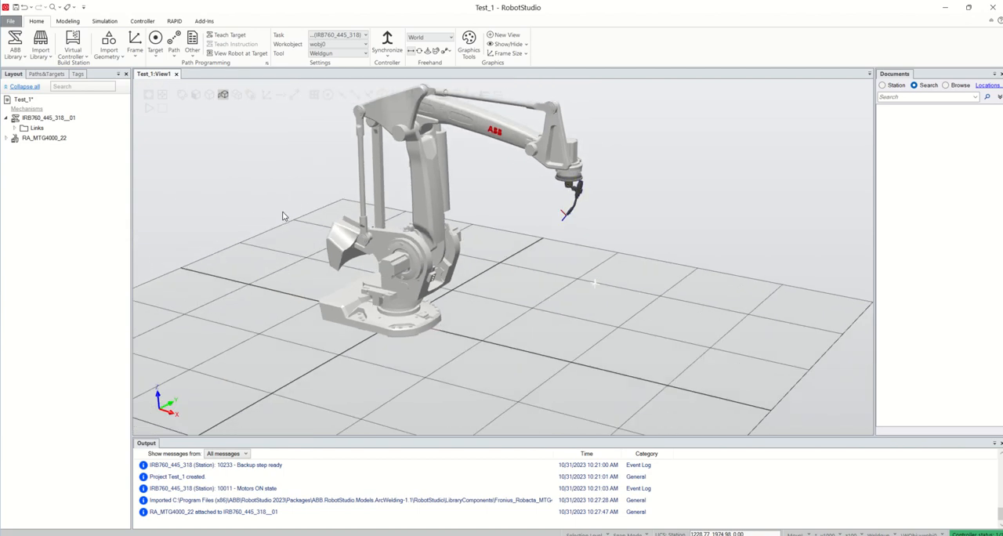
Delete the RA_MTG4000_22 torch from the station.
click(55, 138)
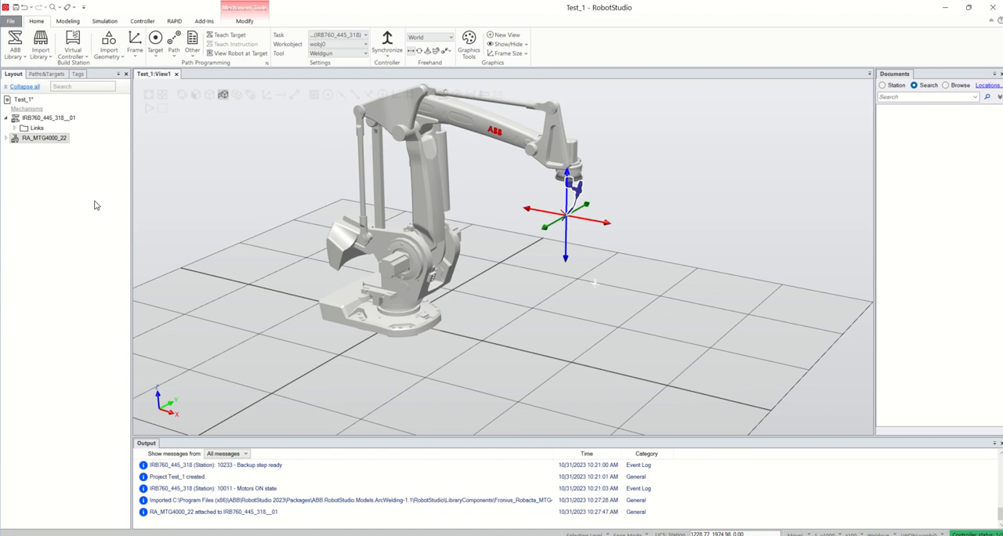
key(Delete)
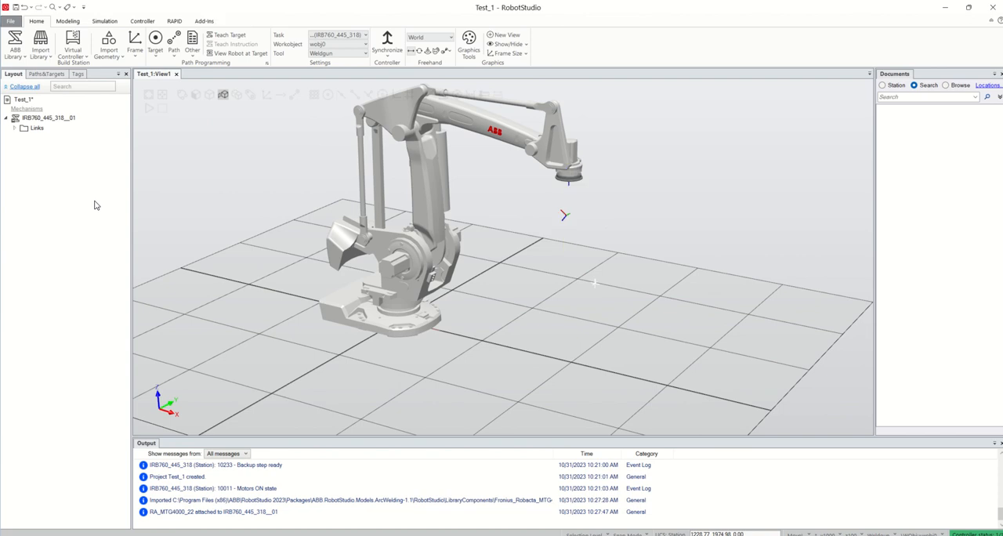
Start importing geometry from a file and browse to the RIT_Course related folder in the RIT OneDrive.
click(41, 54)
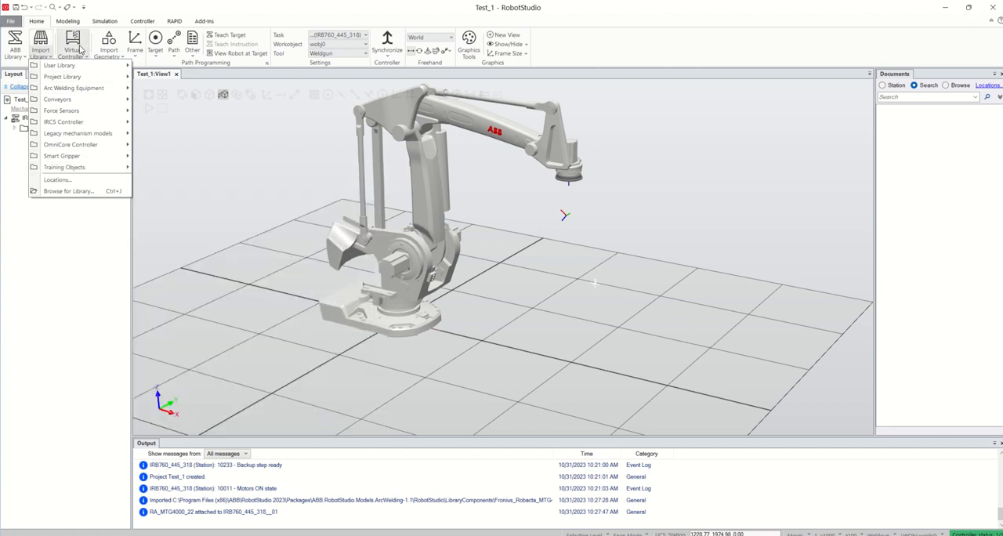
click(112, 56)
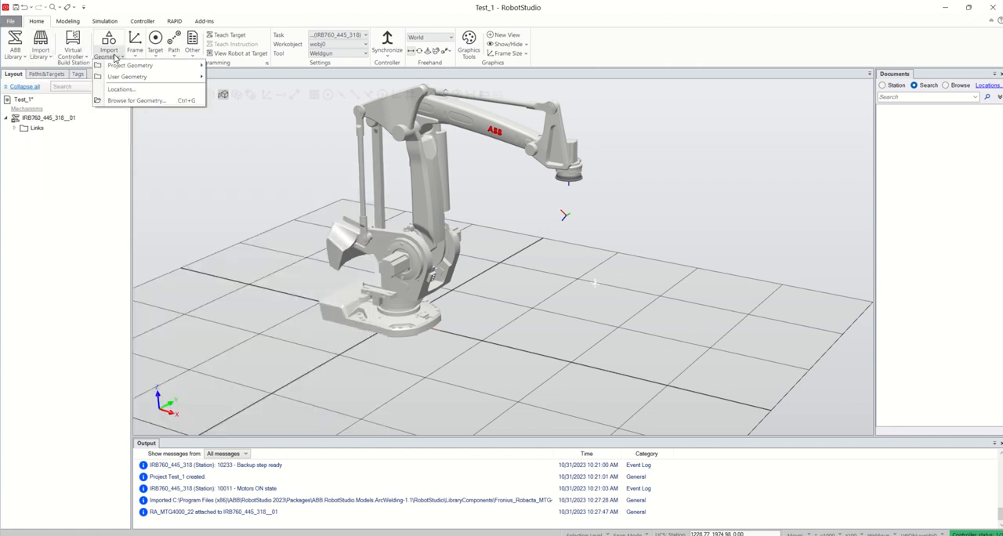
click(160, 103)
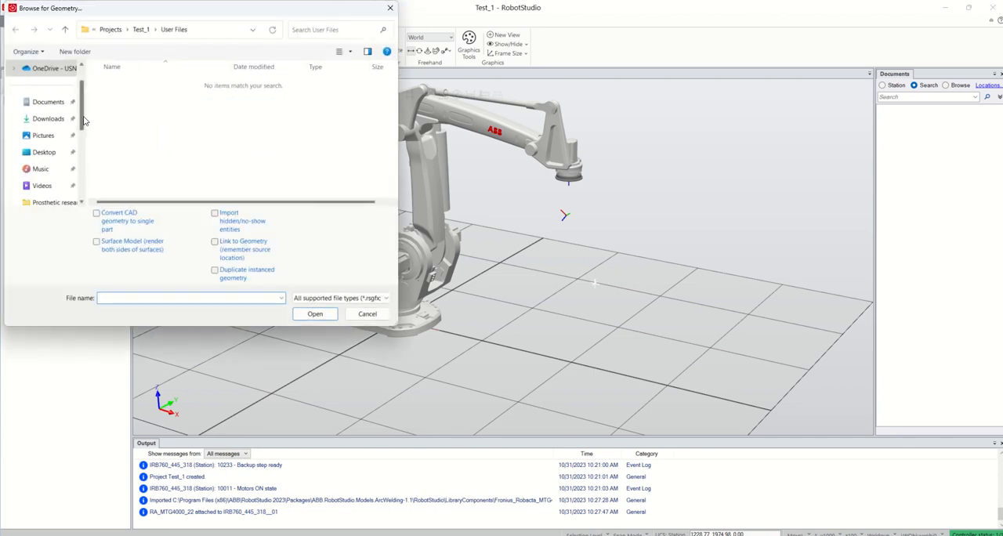
drag(84, 115, 85, 97)
click(52, 85)
scroll(165, 145, down, 4)
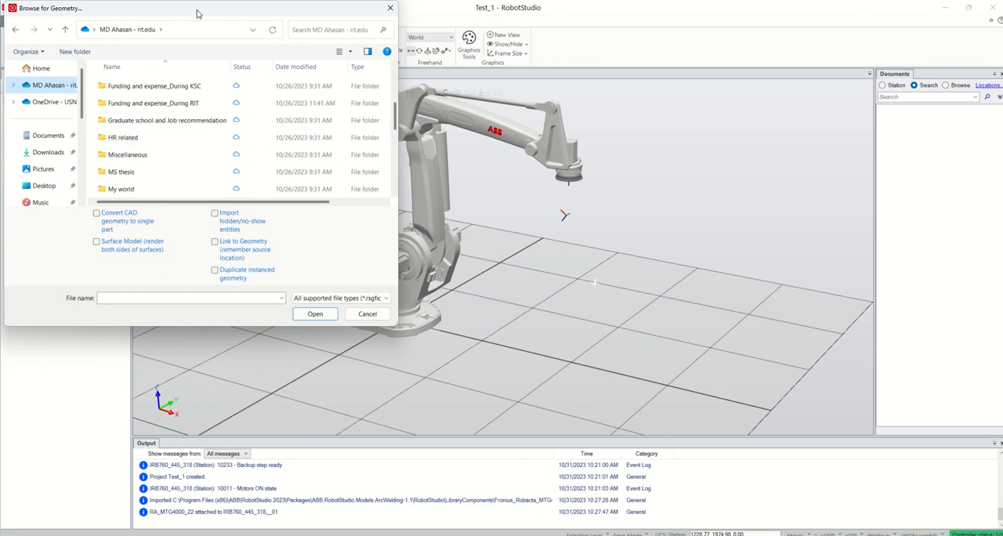
scroll(178, 104, down, 3)
scroll(178, 104, down, 1)
scroll(179, 148, down, 1)
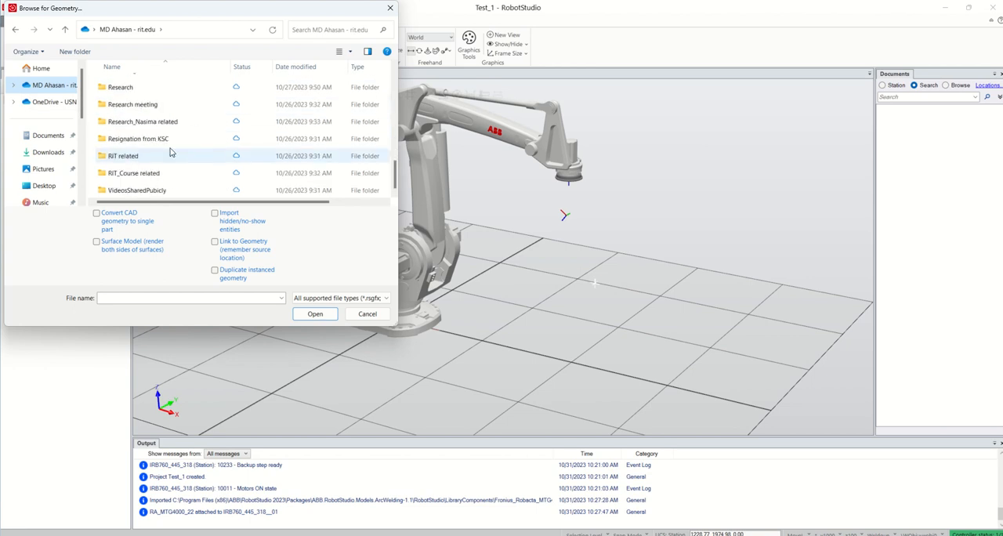
double_click(154, 172)
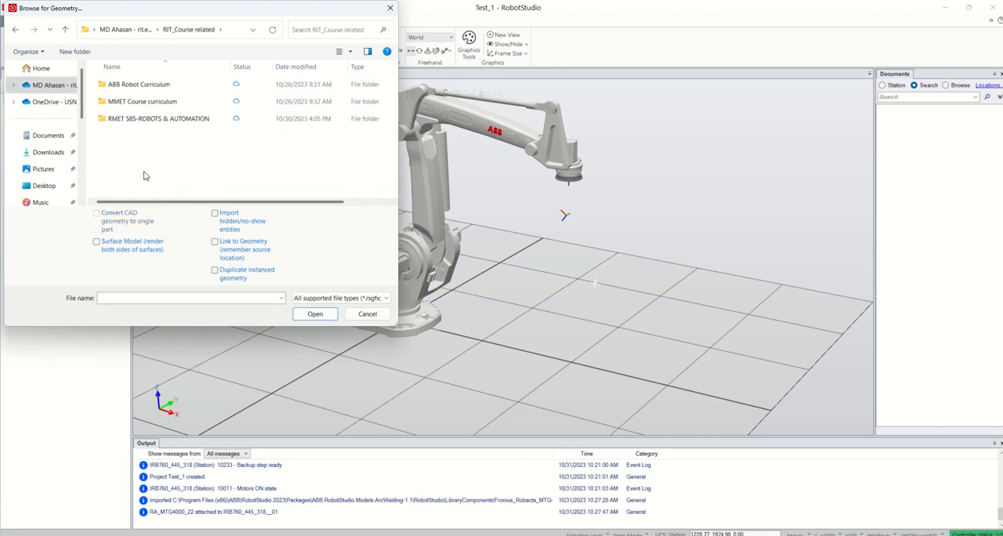
Open the RobotStudio_Practice folder inside RMET 585-ROBOTS & AUTOMATION.
click(153, 119)
double_click(154, 119)
scroll(151, 117, down, 1)
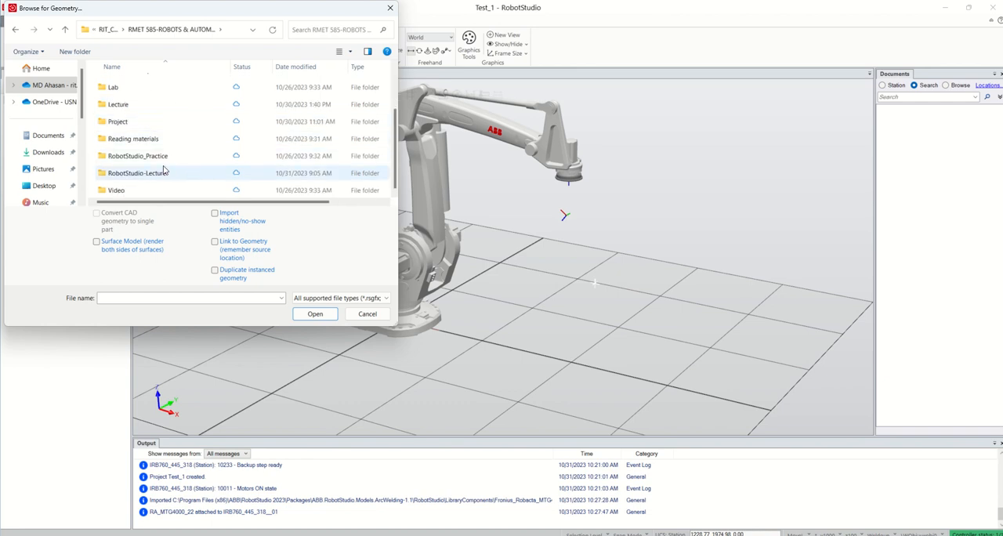
scroll(157, 165, up, 2)
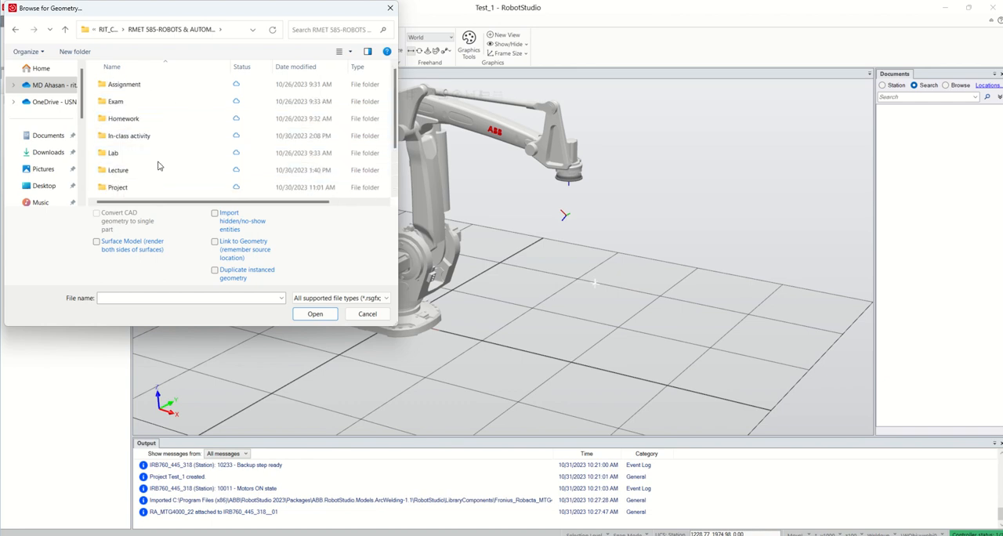
scroll(158, 166, down, 1)
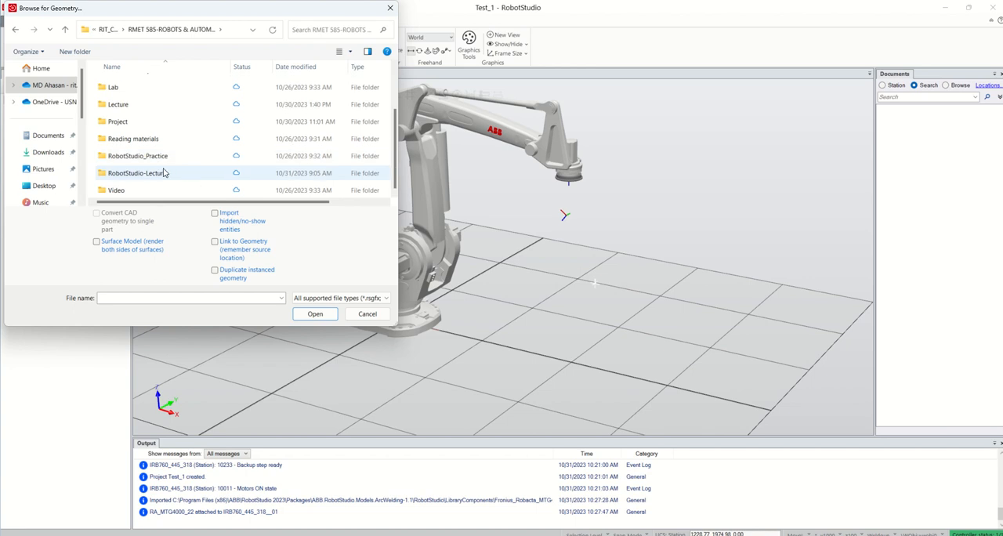
double_click(155, 161)
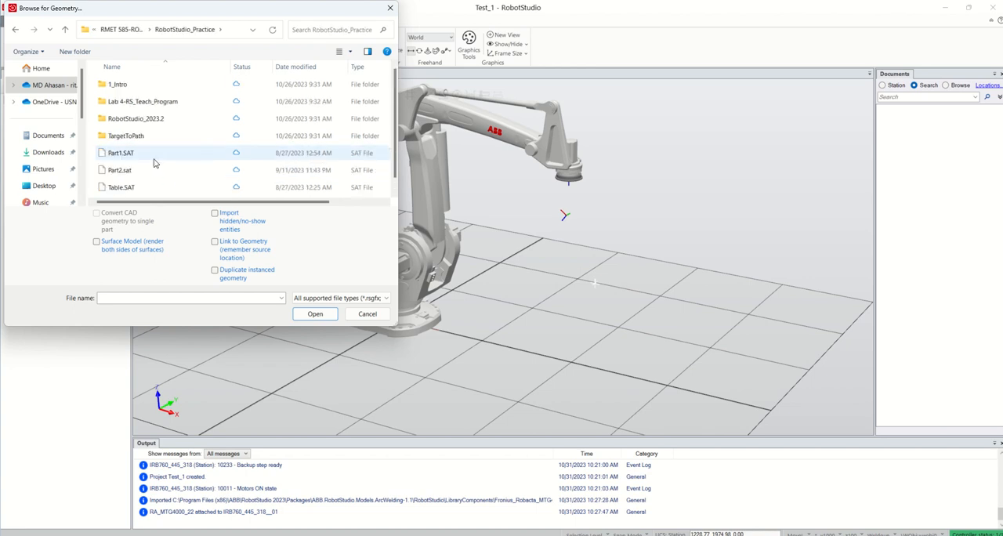
click(148, 122)
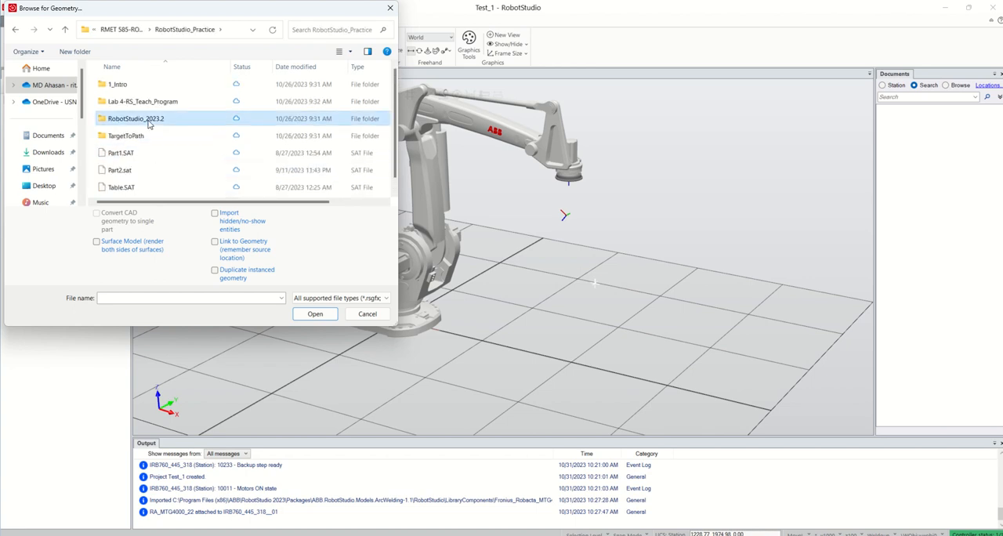
double_click(148, 122)
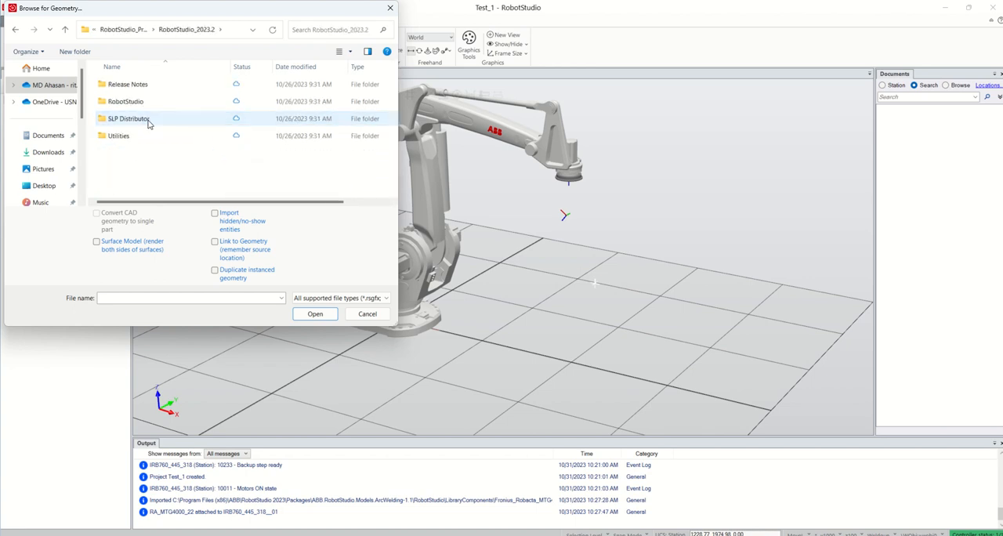
click(123, 29)
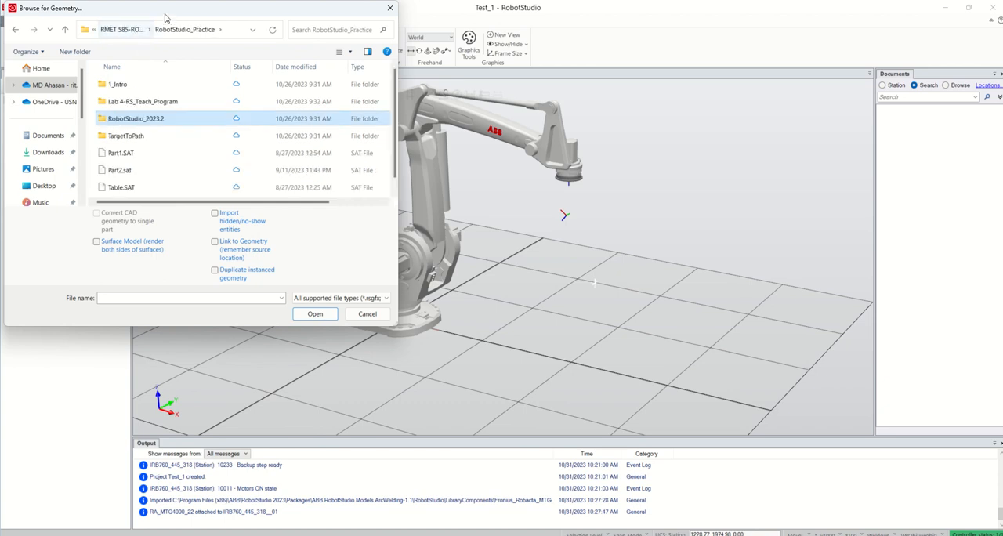
Import the geometry file Part1.SAT from the RobotStudio_Practice folder into the station.
drag(165, 16, 263, 45)
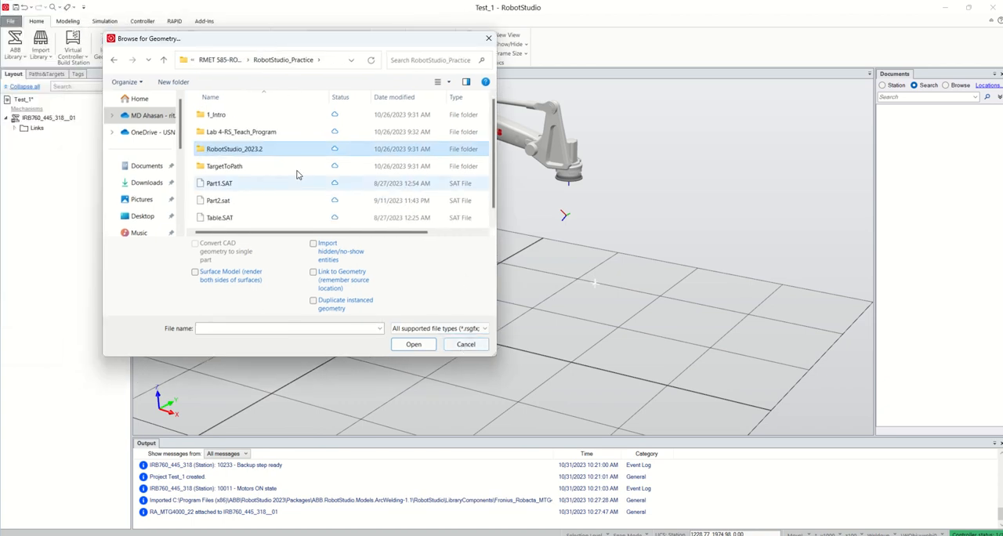
scroll(231, 192, down, 1)
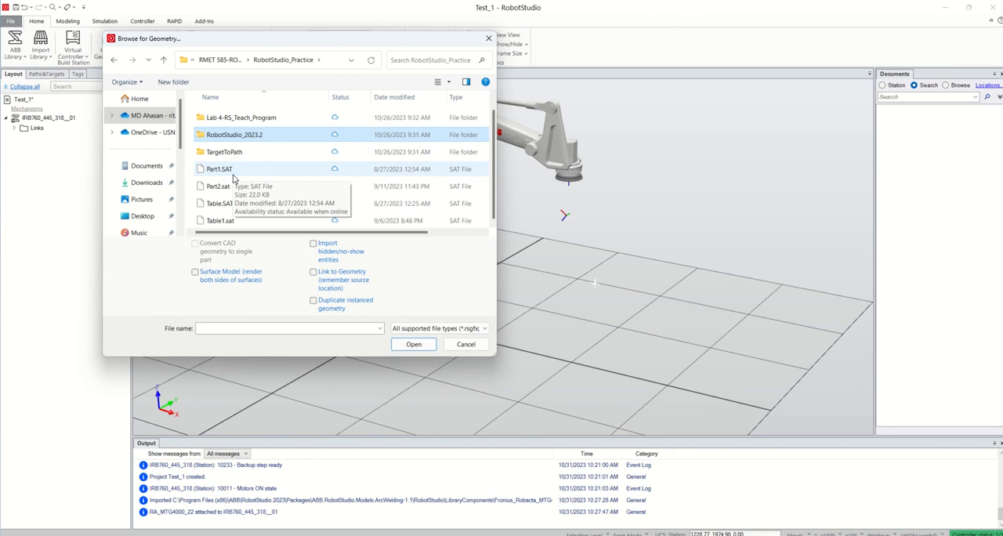
click(232, 174)
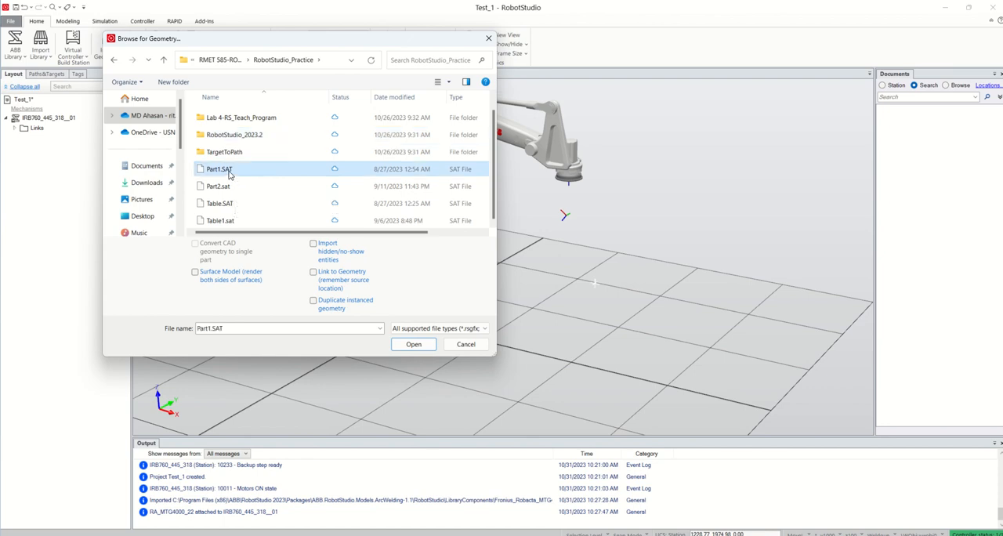
click(414, 345)
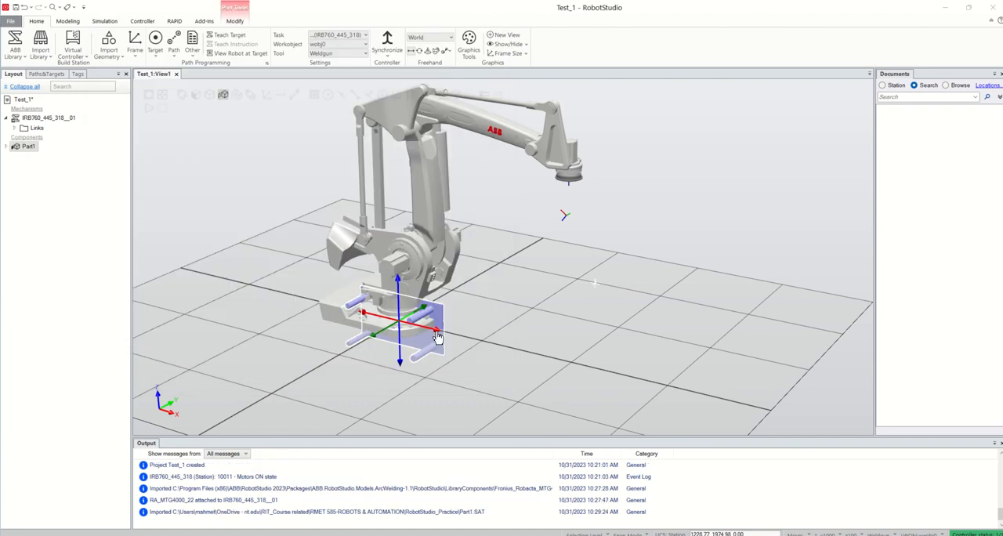
Move Part1 away from the robot base along X to about 1405 mm and raise it to about 364 mm in Z.
drag(440, 337, 558, 364)
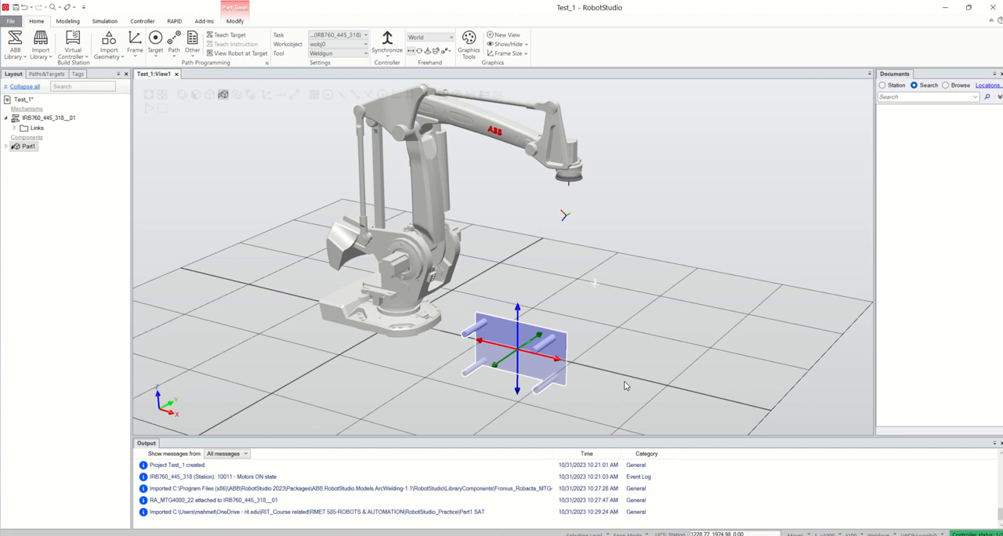
ctrl+shift+drag(625, 385, 580, 367)
drag(525, 328, 529, 283)
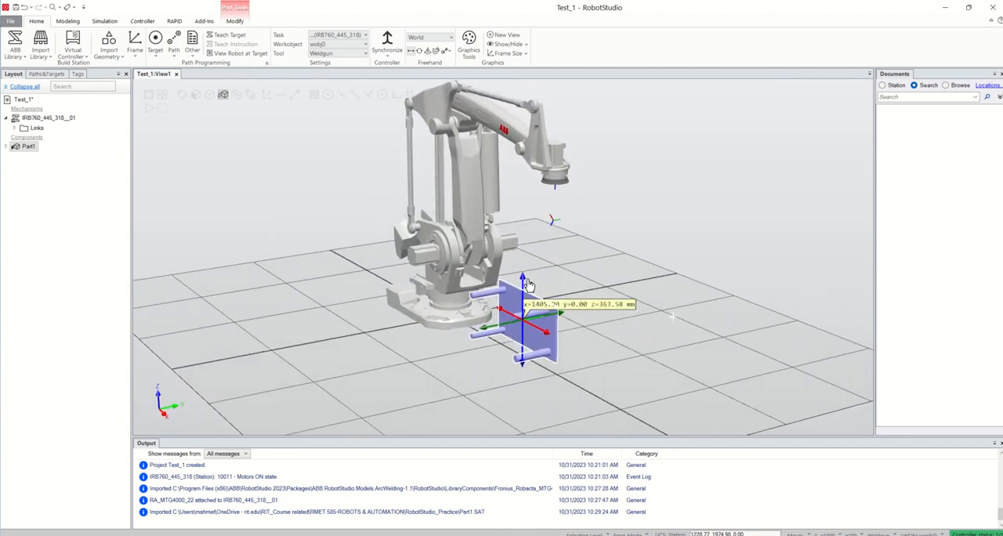
click(561, 362)
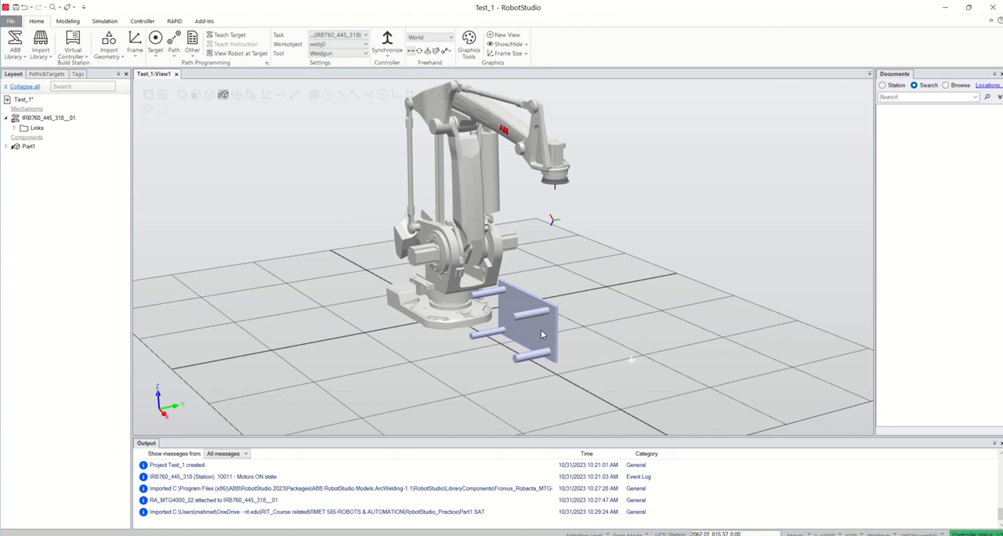
Rotate Part1 by 90 degrees around the World X axis so the table stands on its legs.
click(540, 334)
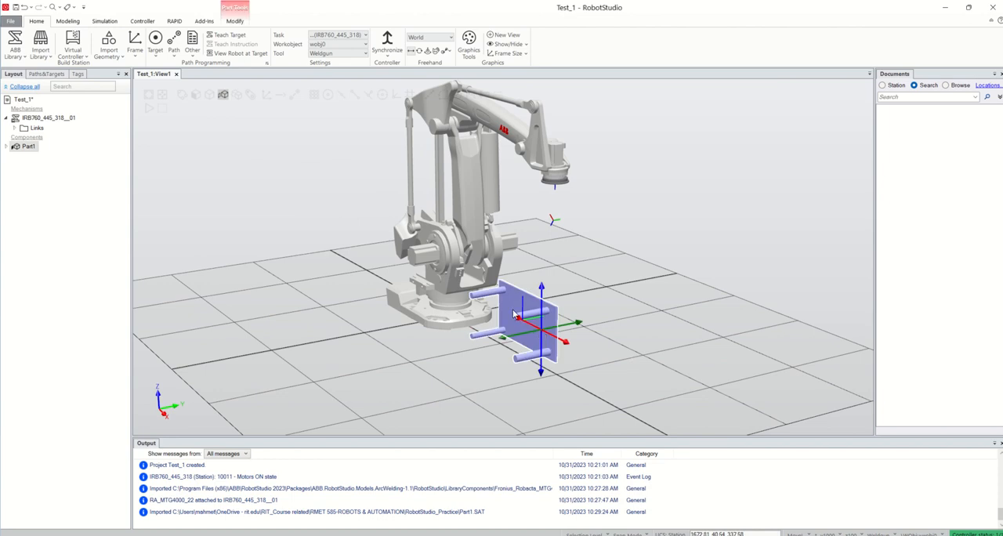
right_click(512, 312)
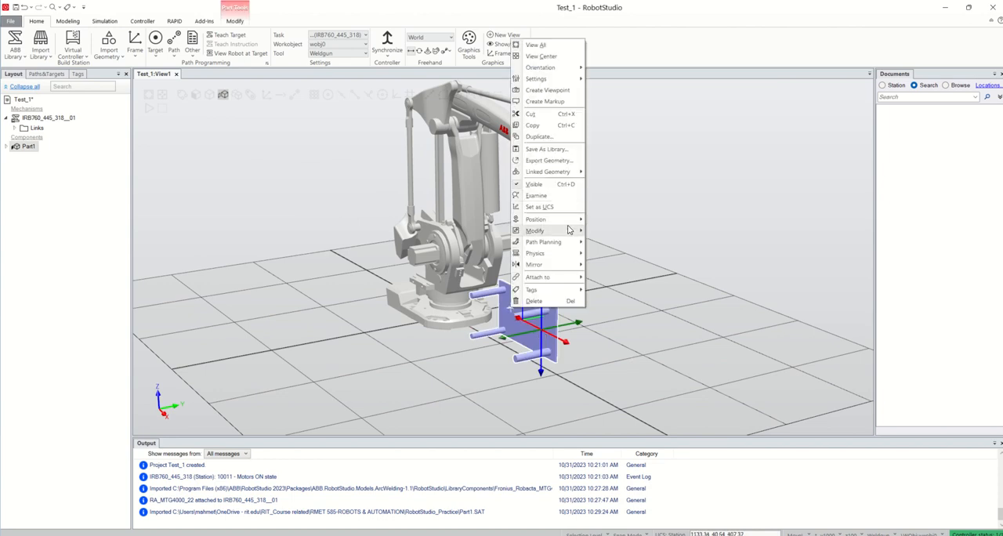
mouse_move(570, 225)
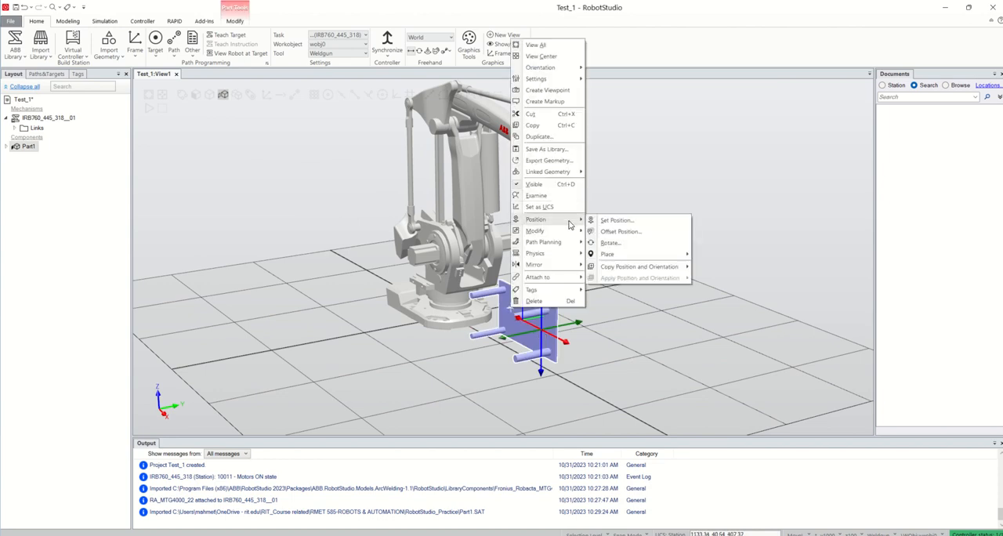
click(629, 245)
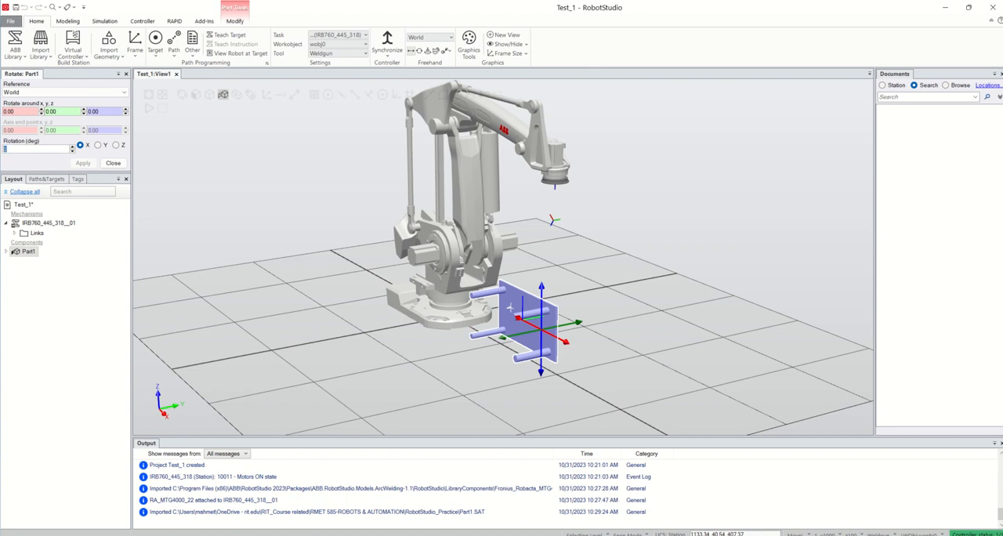
click(82, 163)
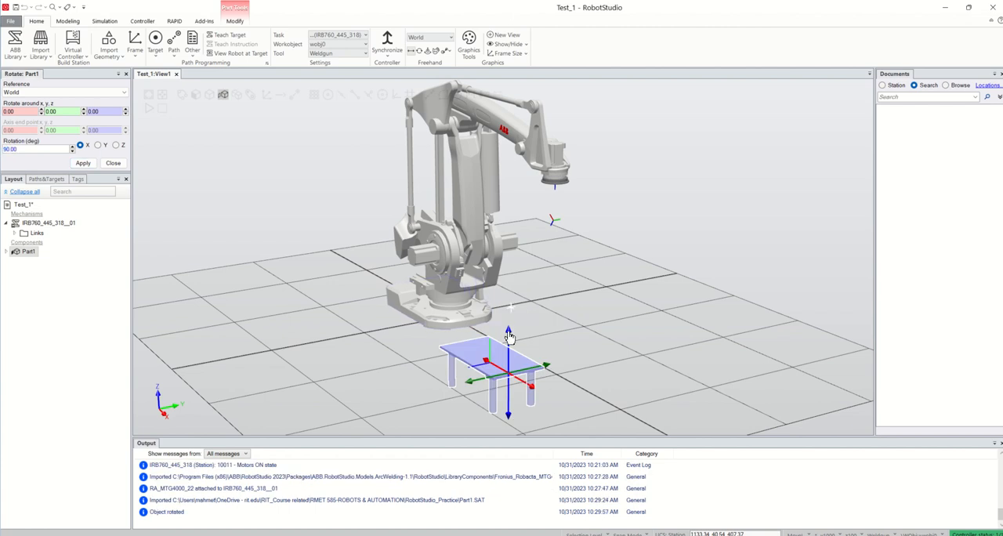
Move the Part1 table along Z so its legs stand on the floor, and shift it farther from the robot base along X.
drag(511, 335, 515, 286)
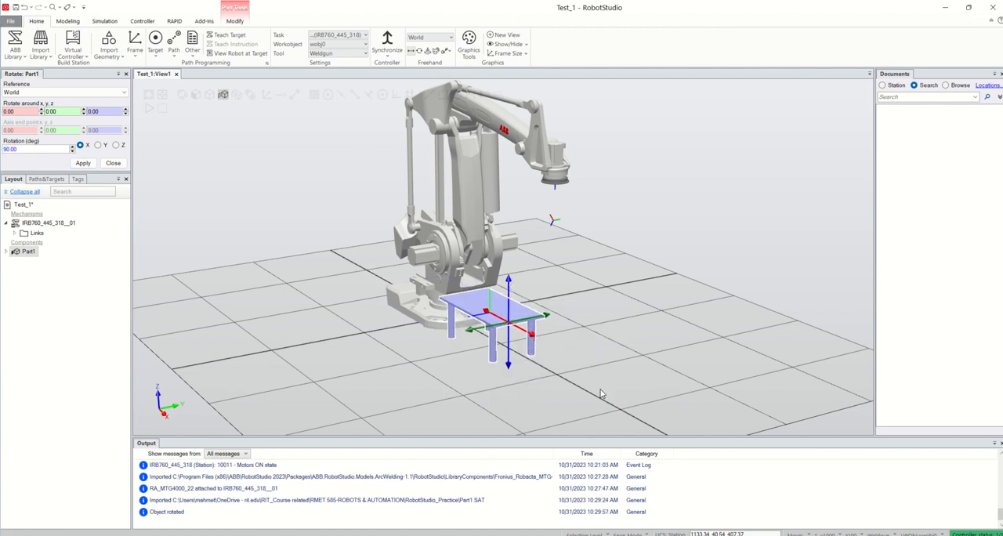
ctrl+shift+drag(600, 392, 623, 373)
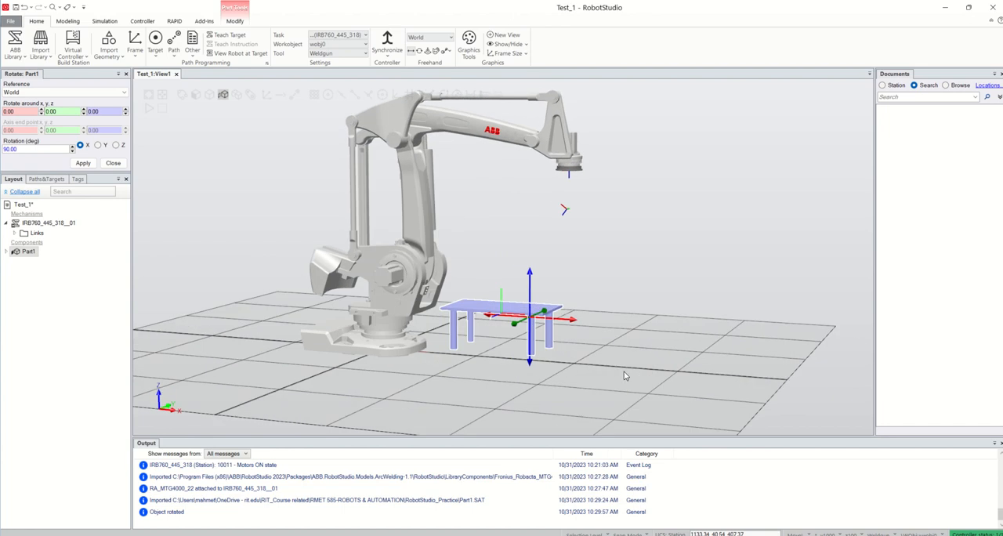
drag(579, 324, 631, 327)
drag(578, 282, 580, 288)
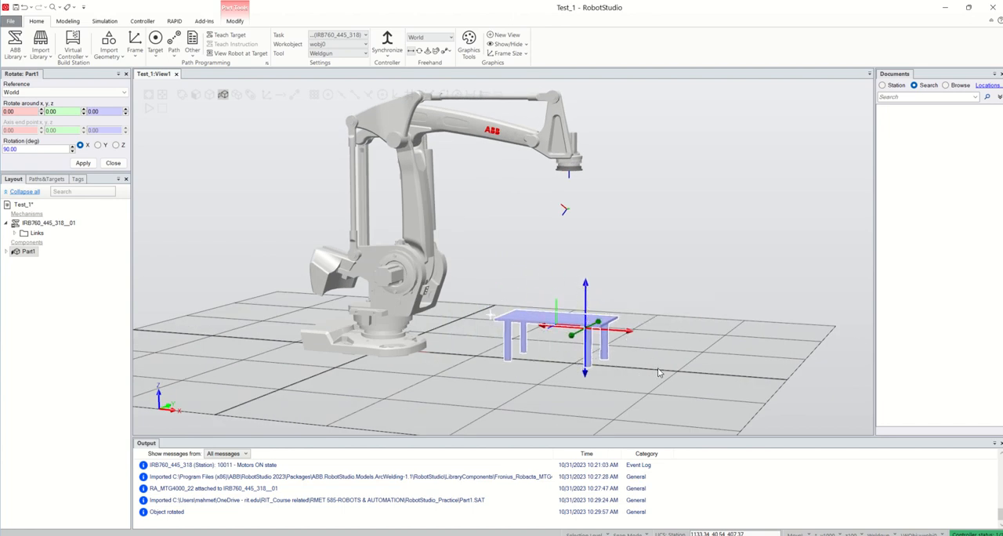
click(658, 371)
mouse_move(654, 368)
ctrl+shift+mouse_down()
mouse_move(557, 361)
mouse_move(663, 376)
mouse_move(649, 375)
ctrl+shift+mouse_up()
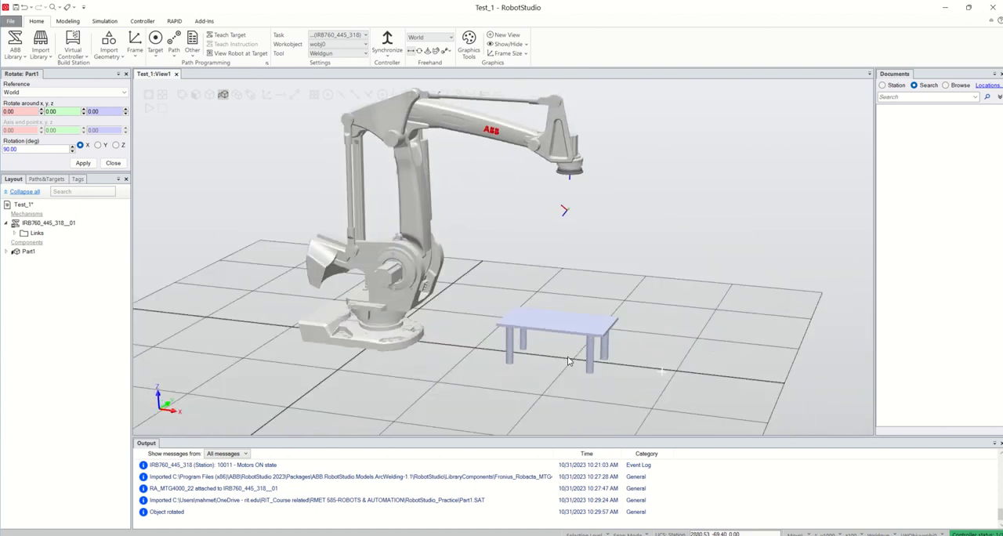
Close the rotation settings for Part1.
click(111, 58)
mouse_move(143, 69)
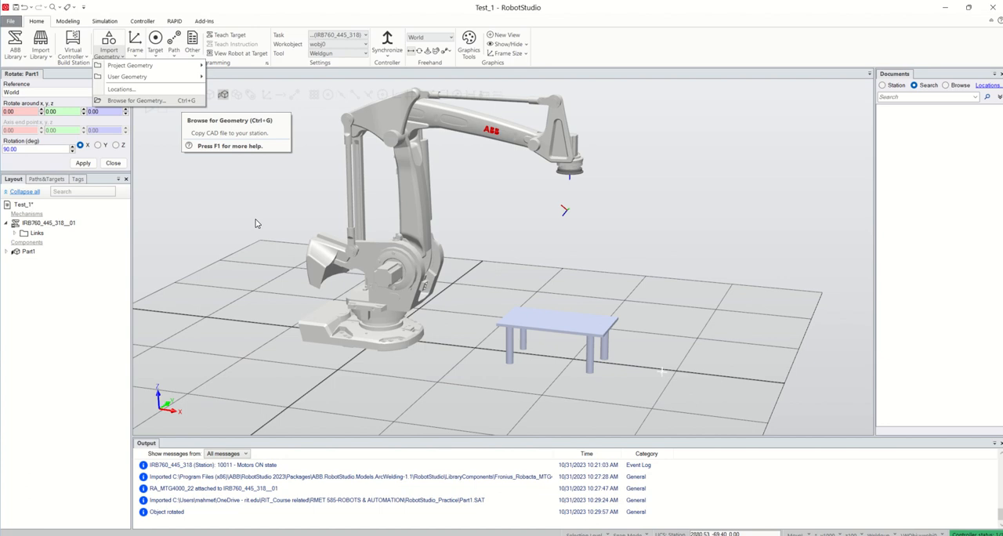
click(113, 166)
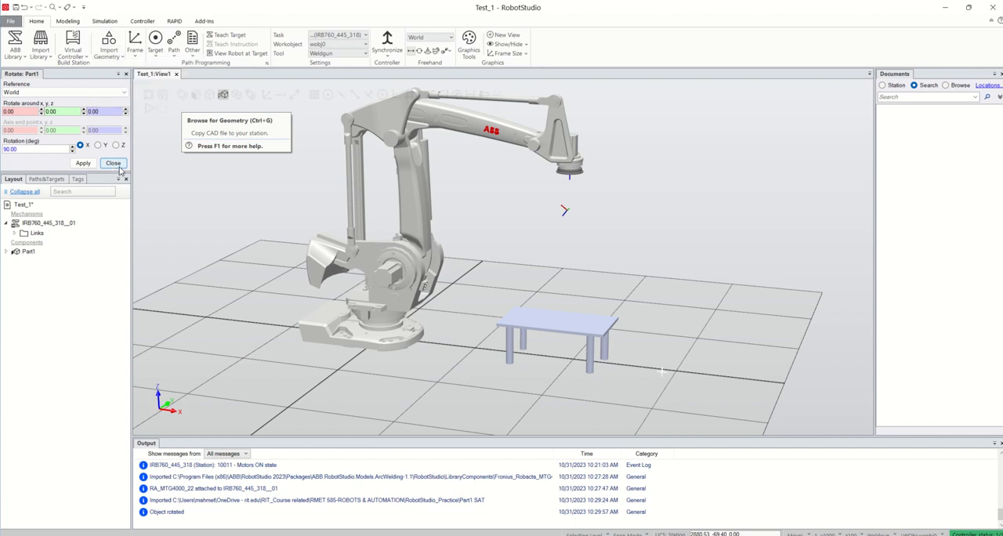
click(113, 163)
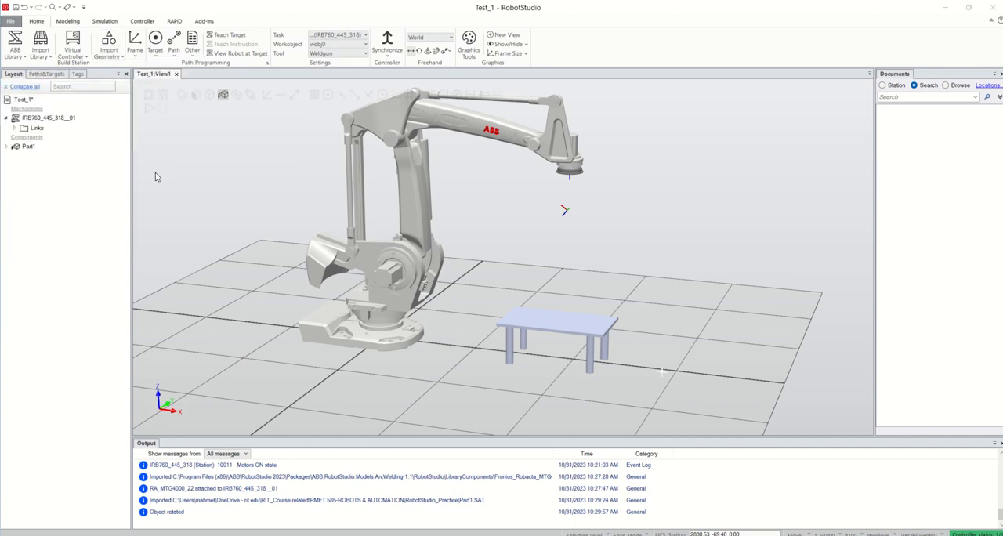
Start a solid box and snap its corner point to the tabletop's upper corner nearest the robot, at about 1438.78, -629.18, 496.49 mm.
click(71, 22)
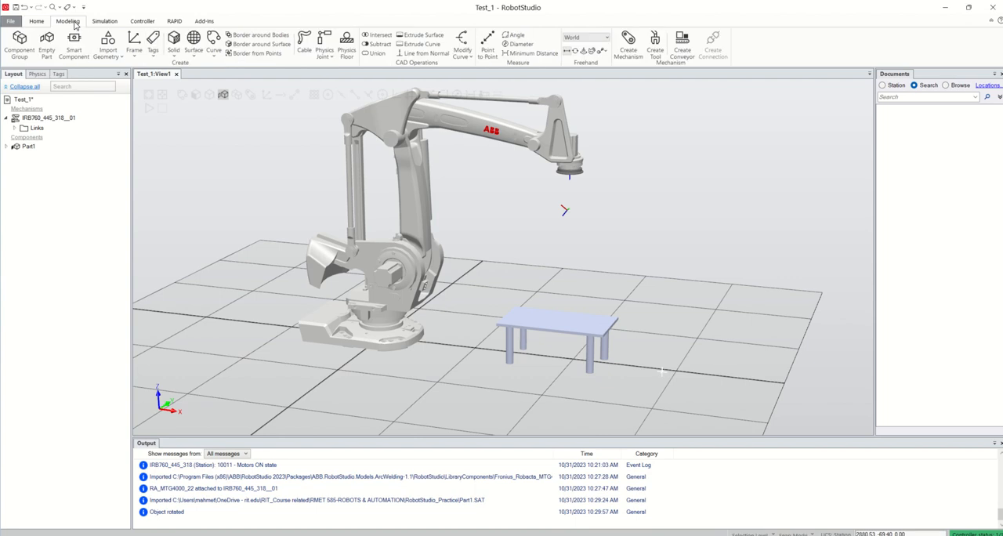
click(174, 53)
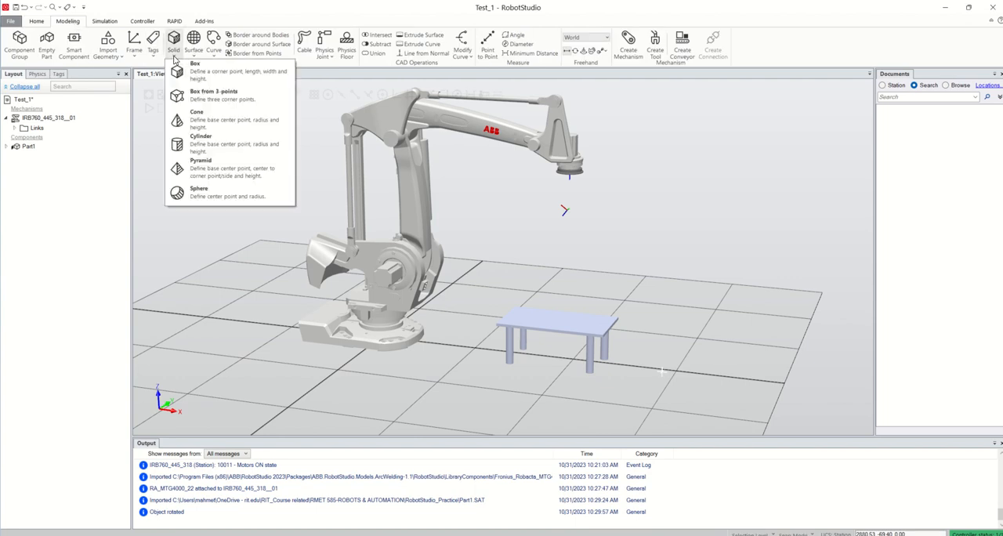
click(215, 79)
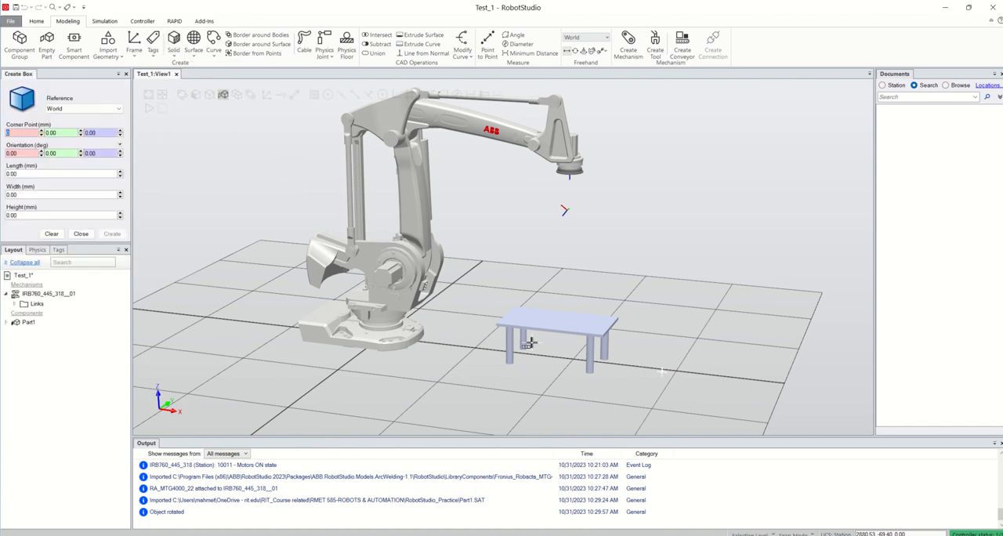
scroll(513, 337, up, 3)
scroll(513, 337, up, 2)
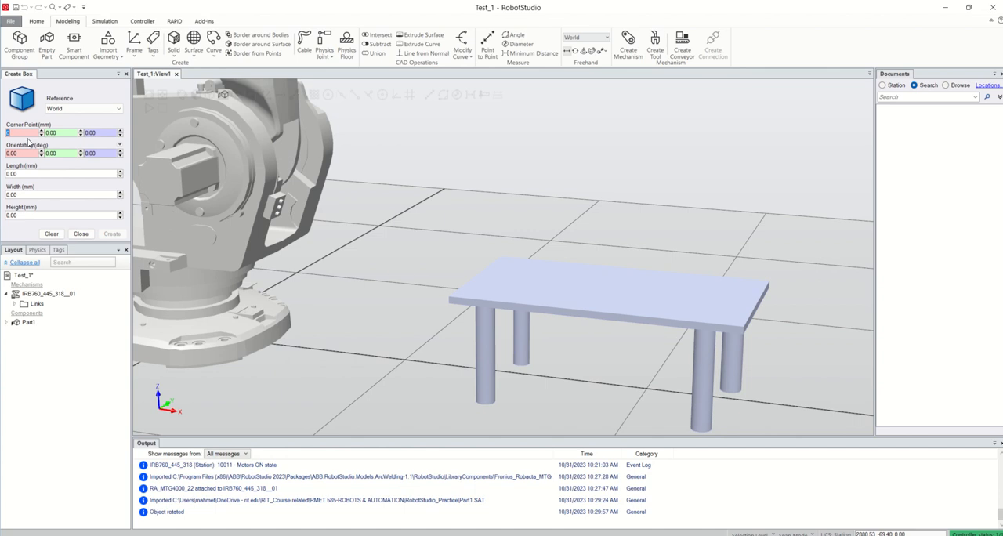
scroll(448, 309, up, 3)
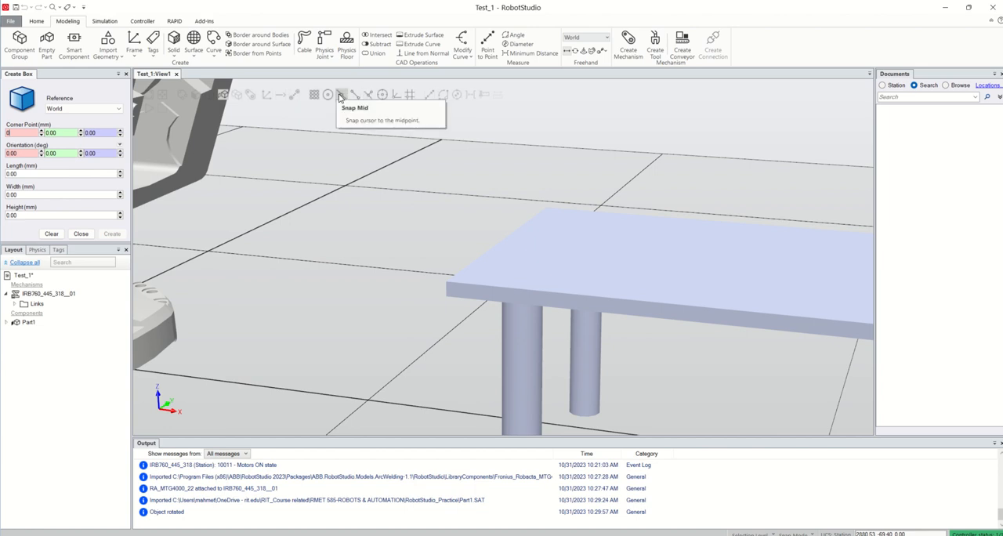
click(353, 98)
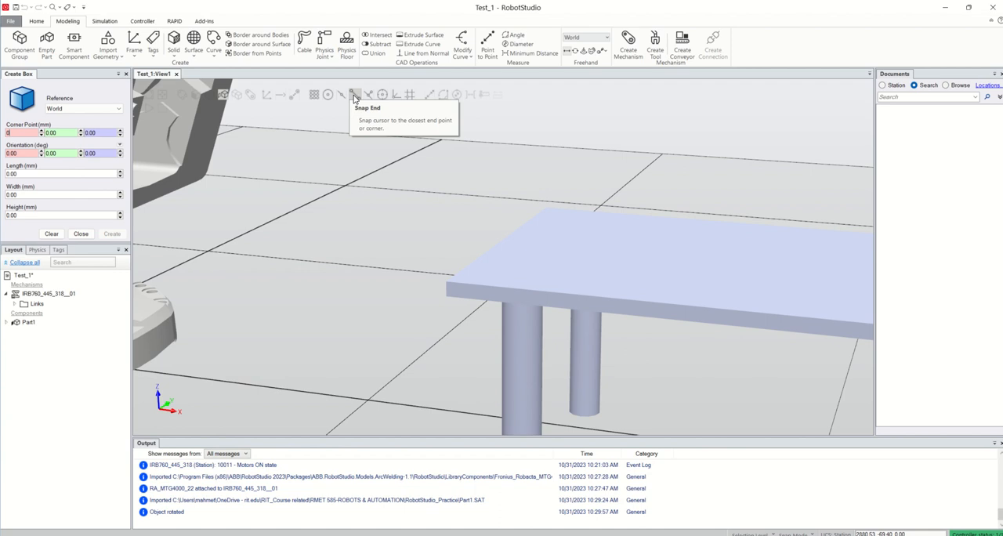
click(31, 134)
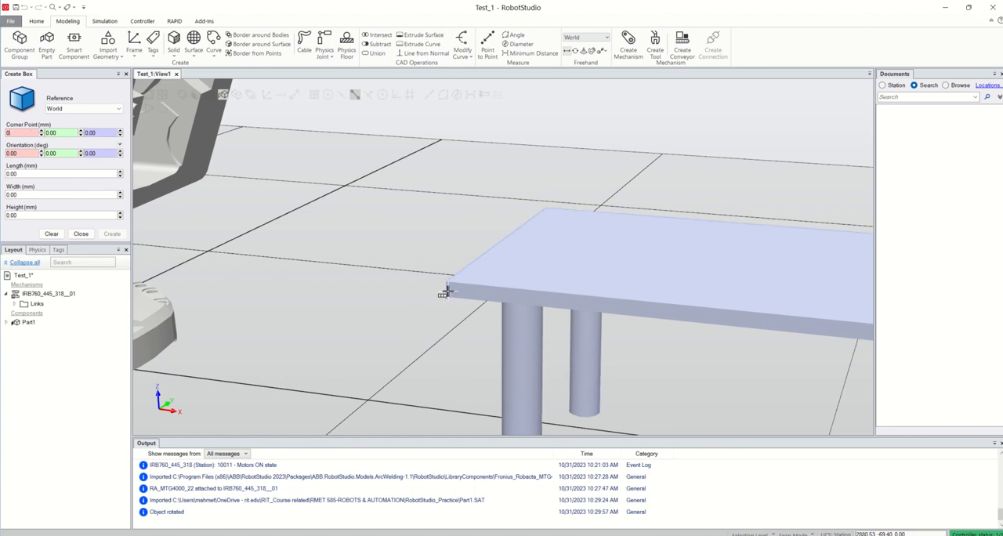
scroll(456, 284, up, 2)
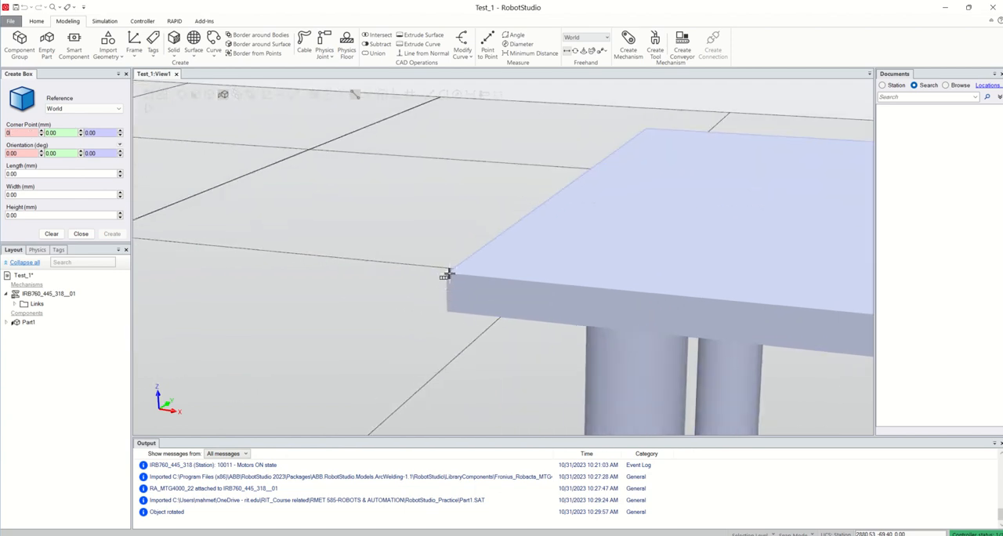
click(448, 274)
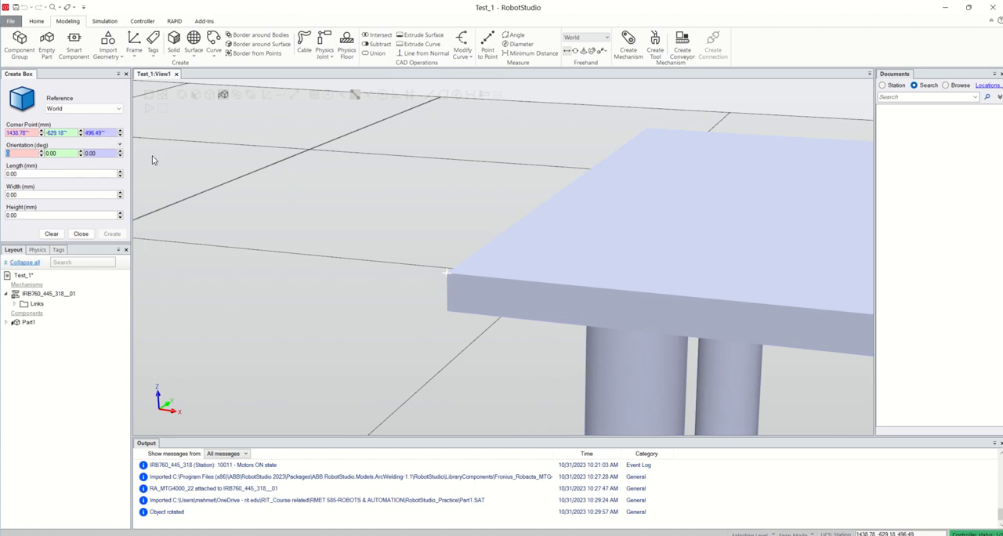
Create the box on the table corner with length 100 mm, width 80 mm and height 150 mm, and close the box settings.
click(19, 174)
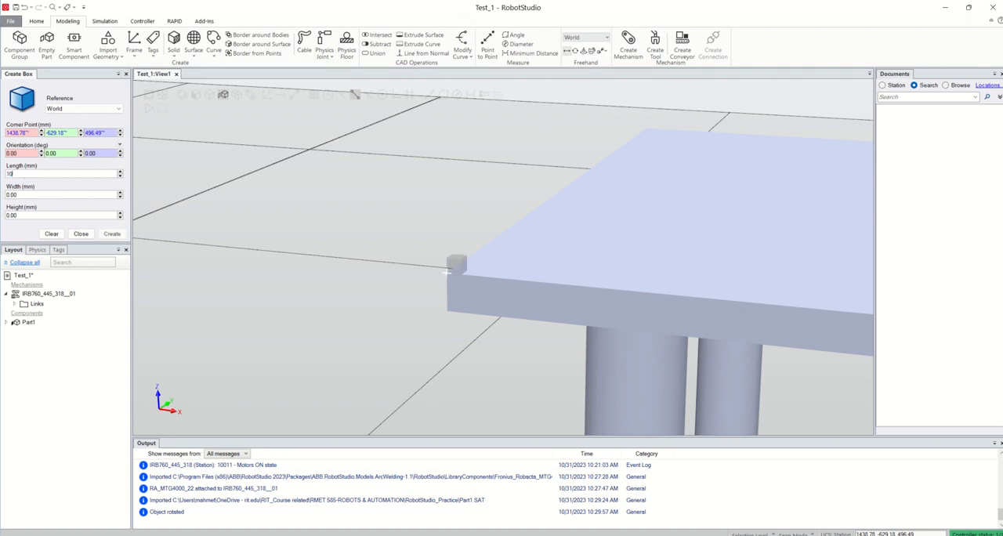
text(100)
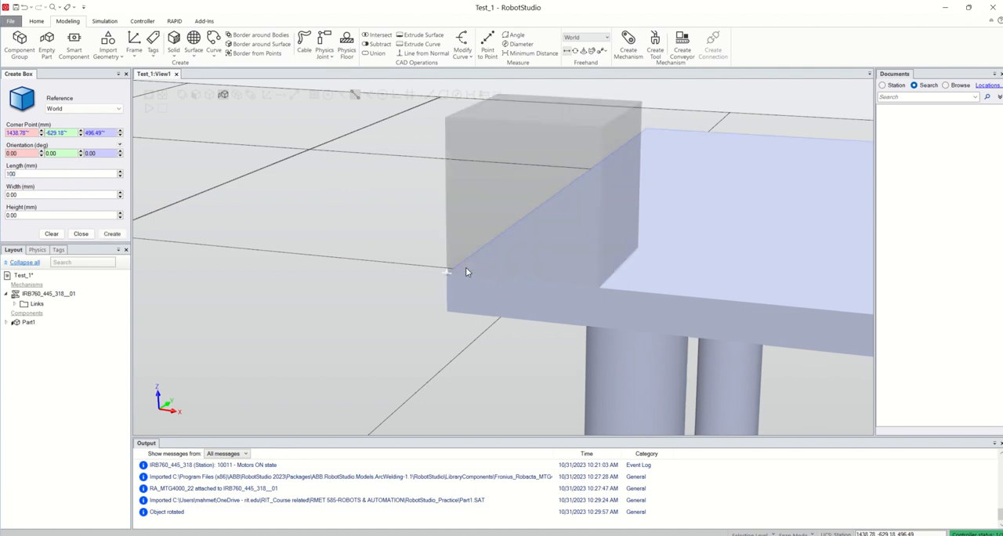
scroll(397, 265, down, 3)
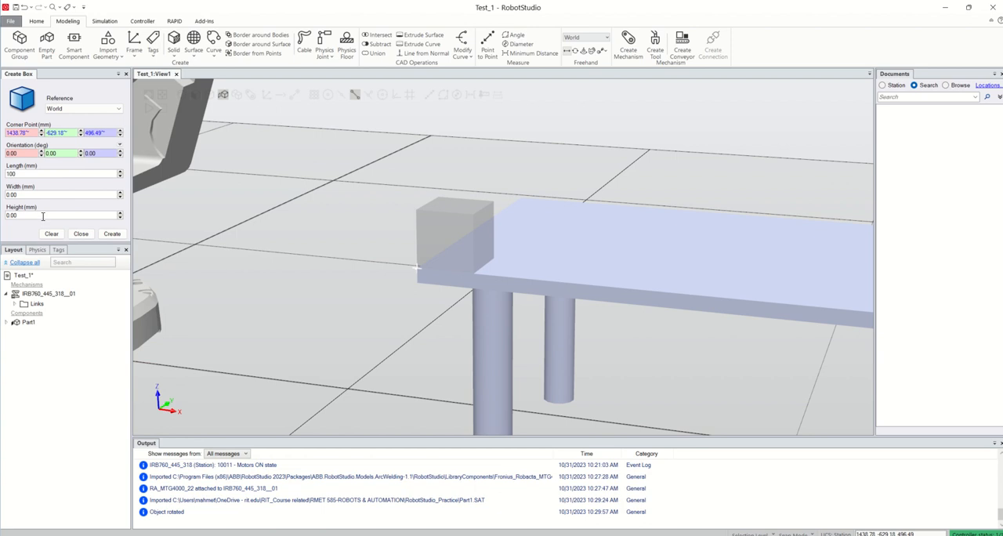
click(4, 194)
text(80)
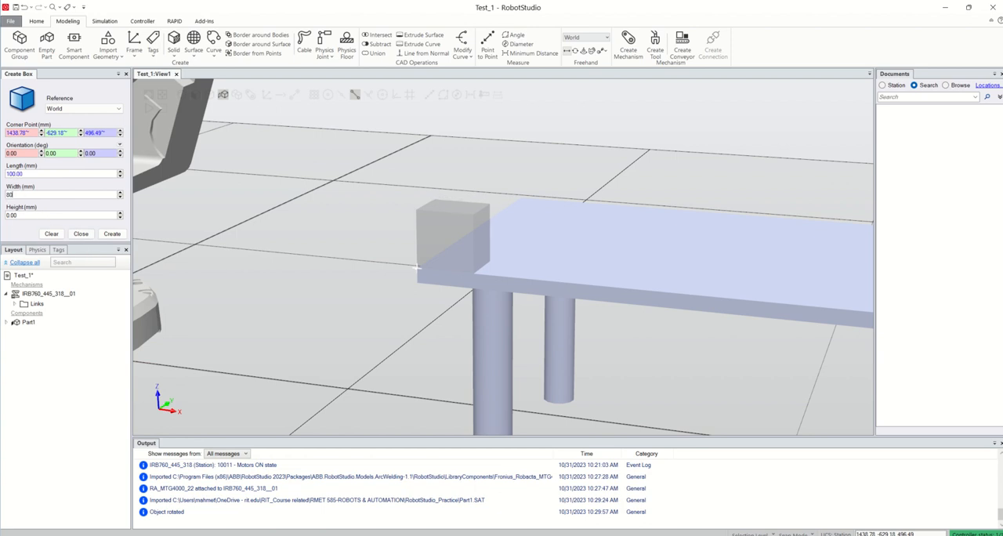
click(24, 214)
text(150)
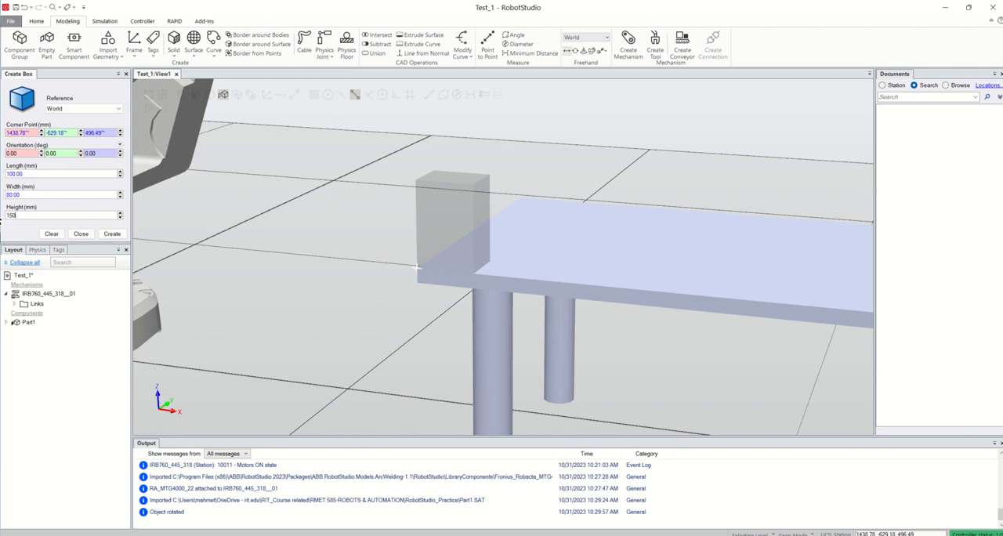
click(112, 234)
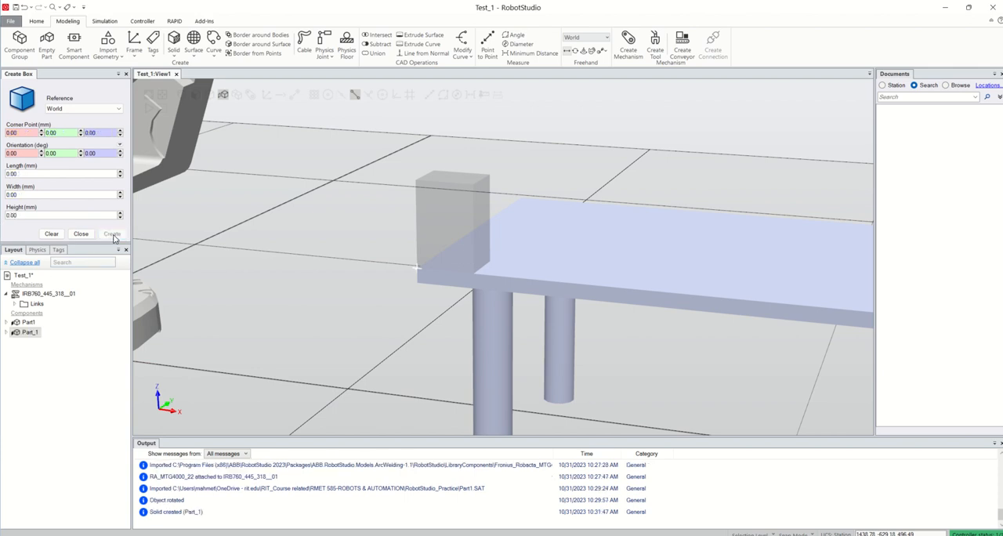
scroll(420, 287, down, 3)
scroll(510, 288, down, 5)
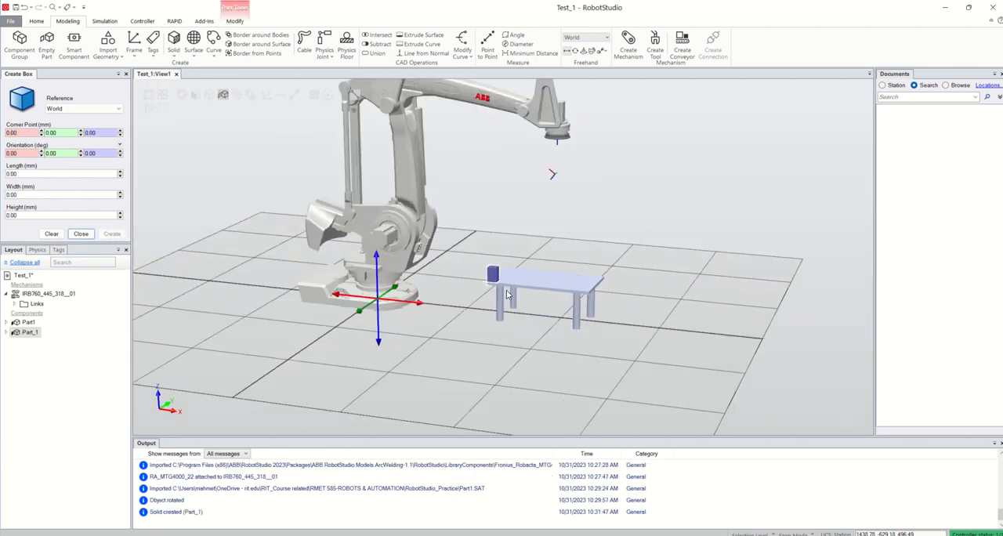
scroll(508, 276, up, 3)
scroll(509, 275, down, 4)
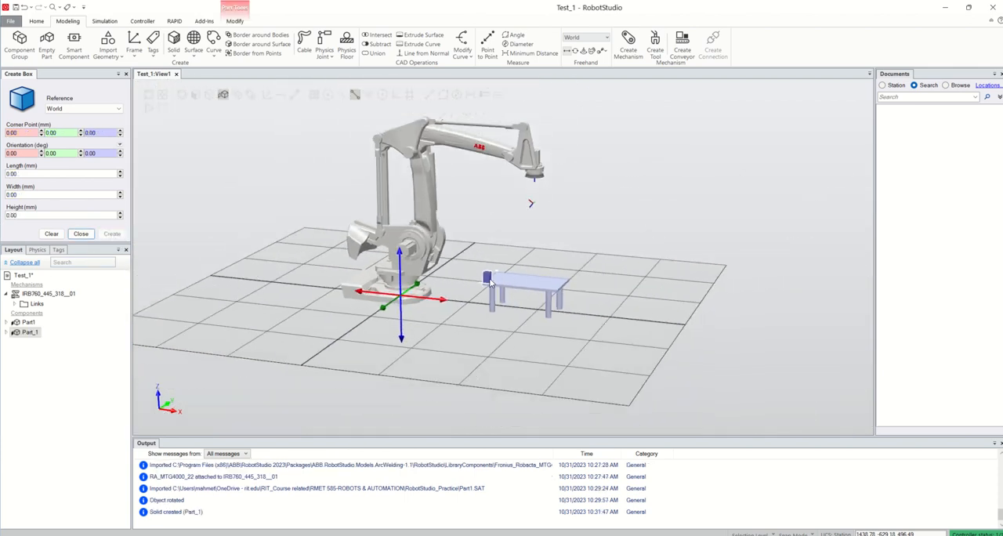
click(82, 234)
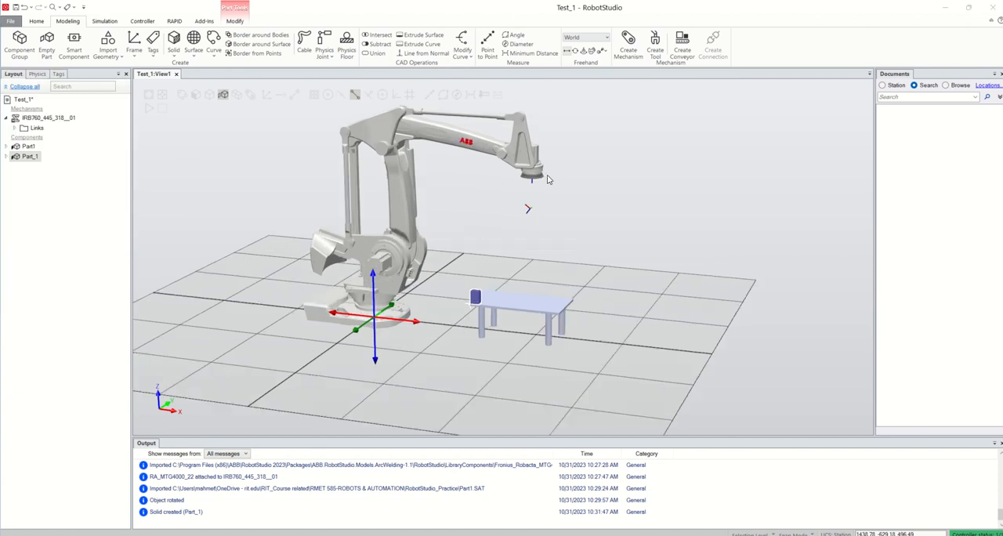
Jog the IRB 760 robot's first joint to -23 degrees using Mechanism Joint Jog and close the jog settings.
scroll(553, 208, up, 3)
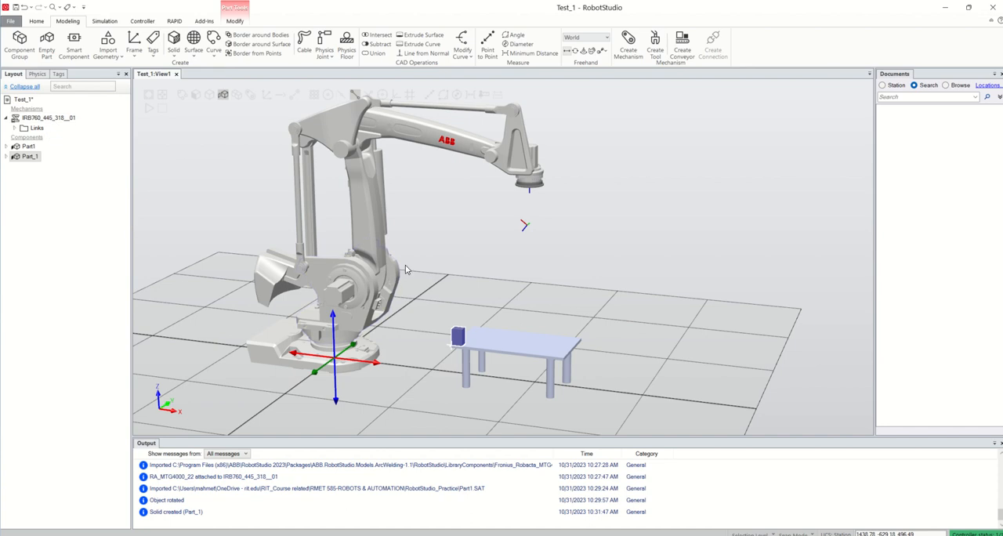
right_click(60, 122)
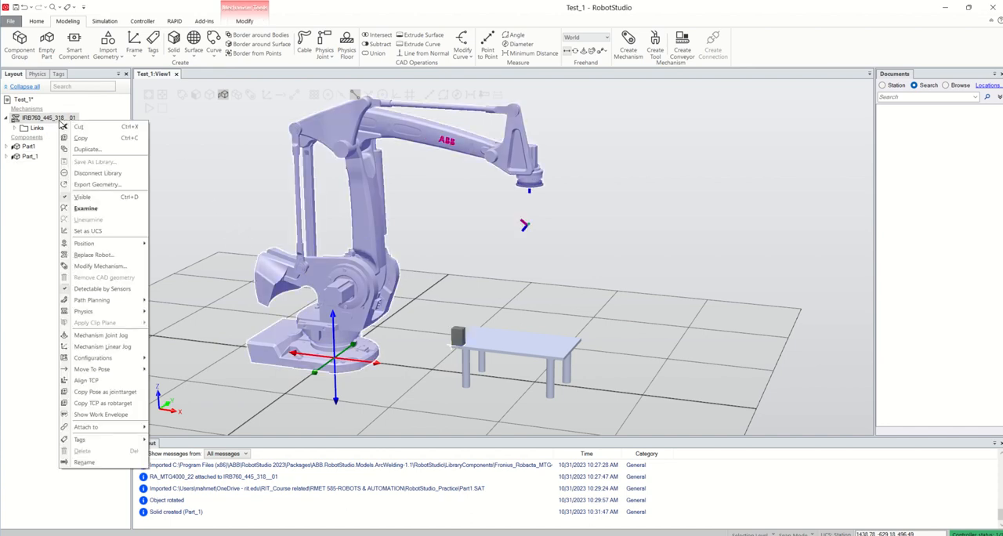
click(113, 339)
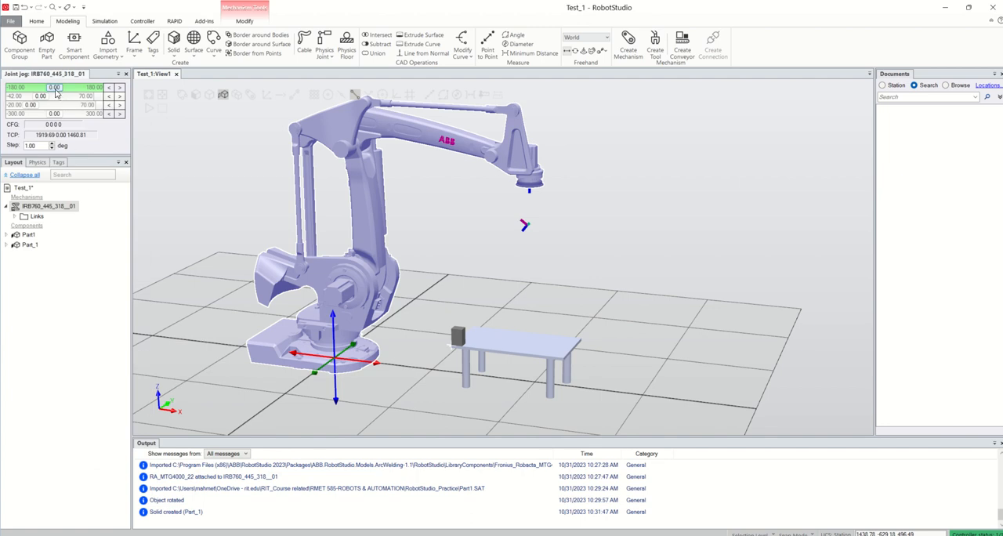
mouse_move(55, 93)
mouse_down()
mouse_move(98, 91)
mouse_move(52, 94)
mouse_up()
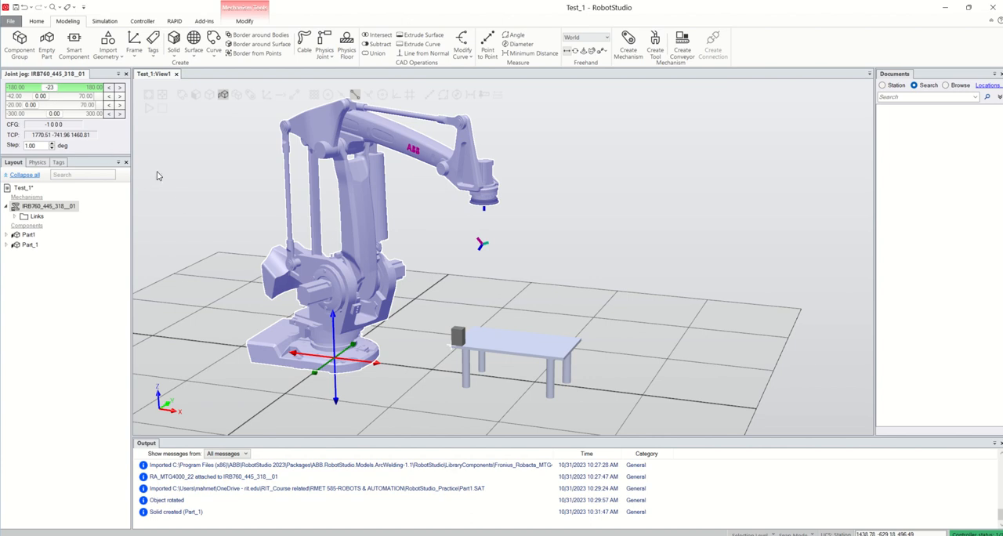
scroll(401, 251, down, 2)
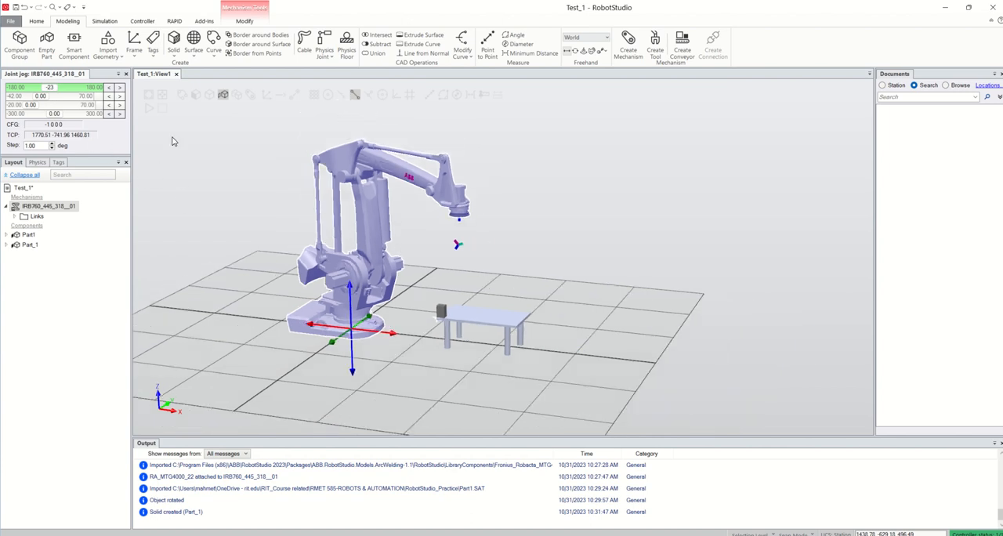
click(125, 75)
Return the IRB 760 robot to its home pose with Jump Home.
right_click(60, 120)
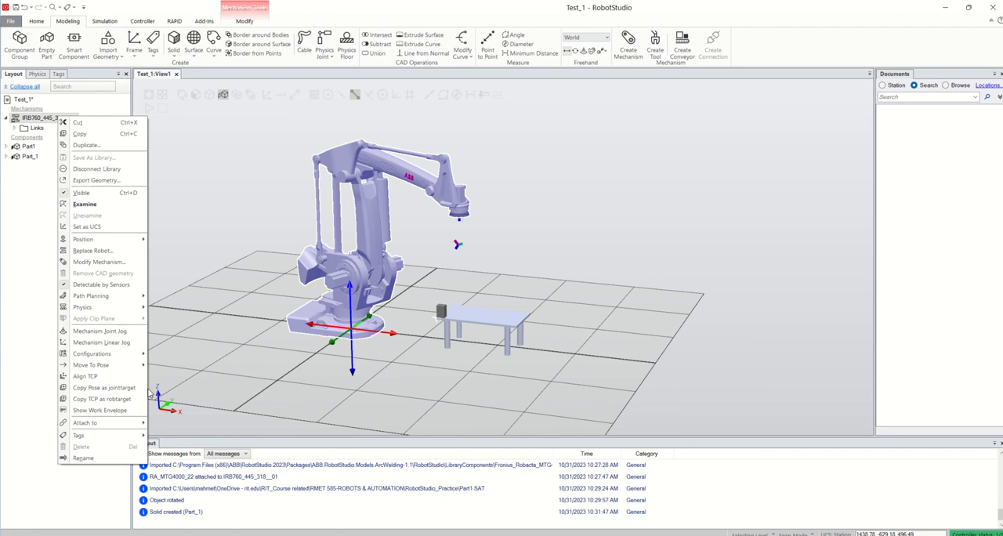
mouse_move(133, 366)
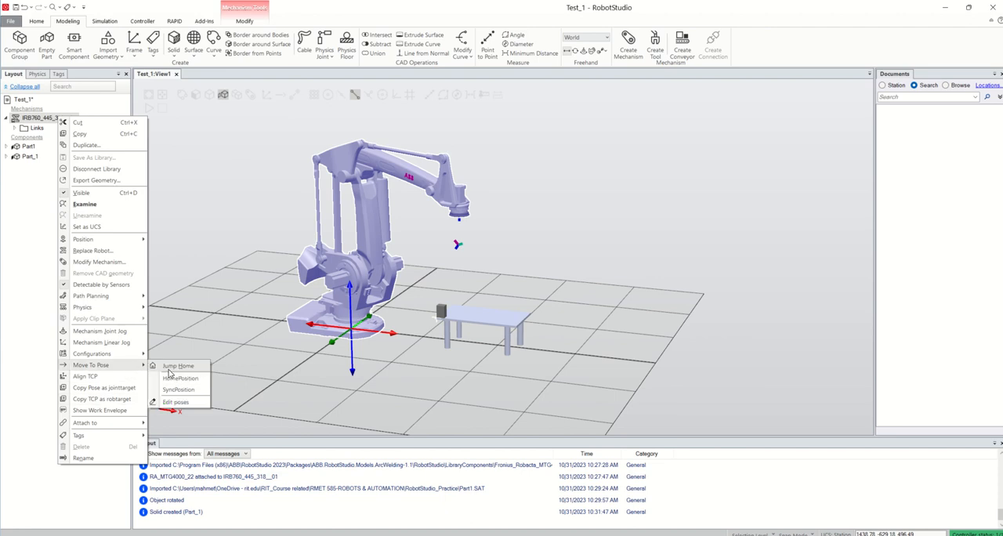
click(169, 372)
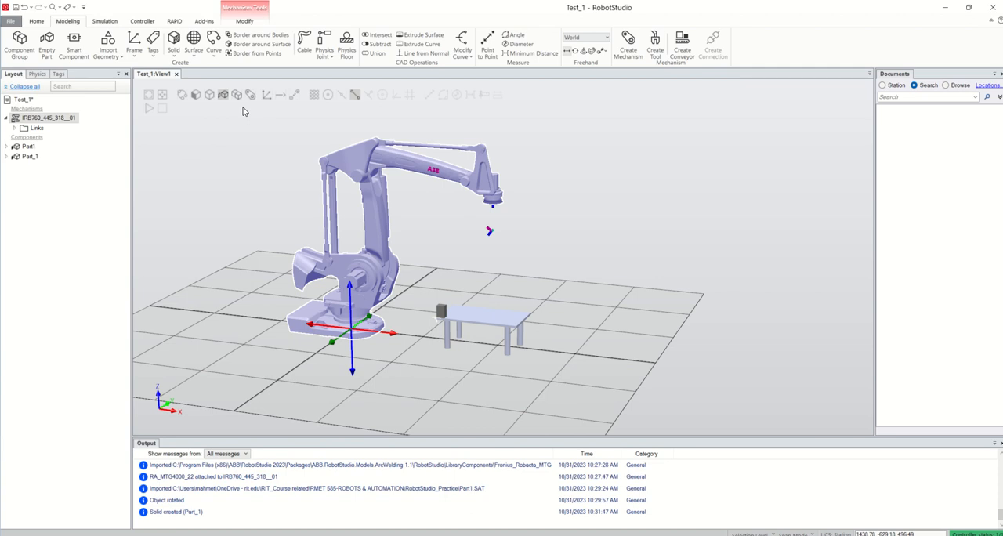
Package the station with Pack and Go as Test_1.rspag in the Downloads folder, without password protection.
click(11, 22)
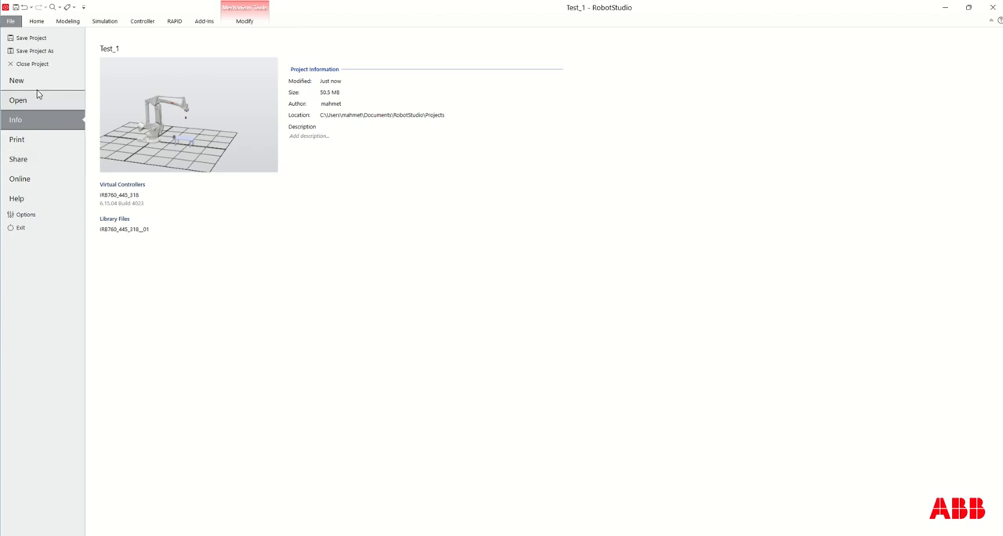
click(24, 162)
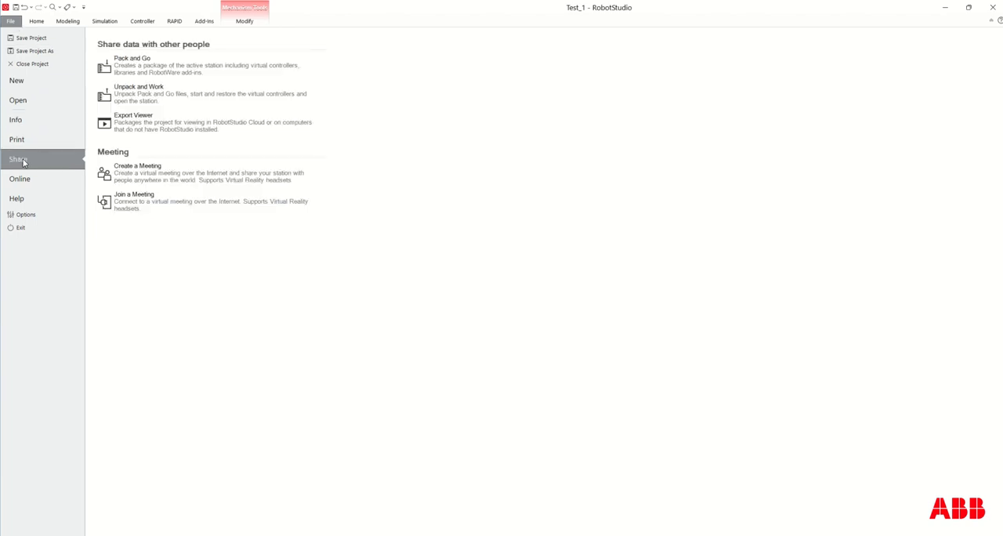
click(171, 71)
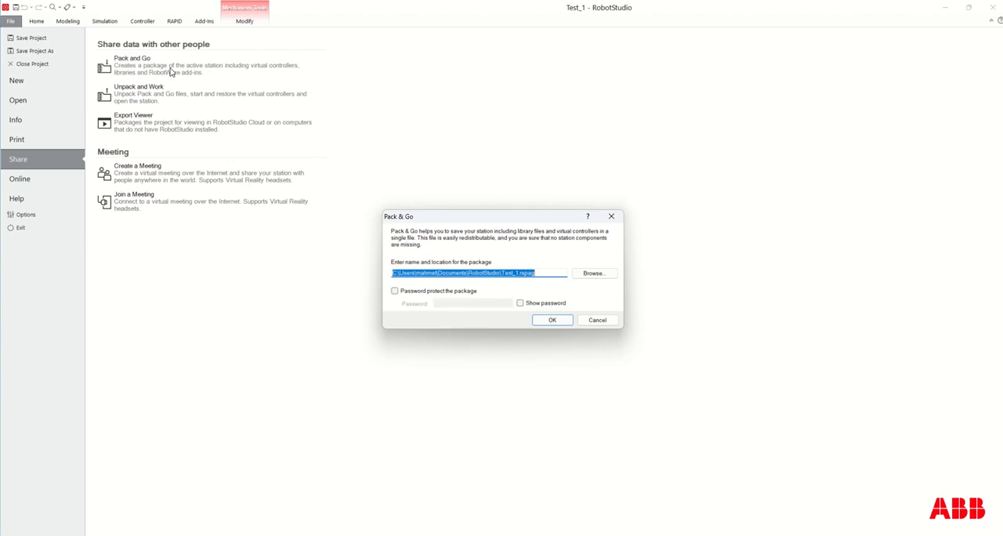
click(594, 274)
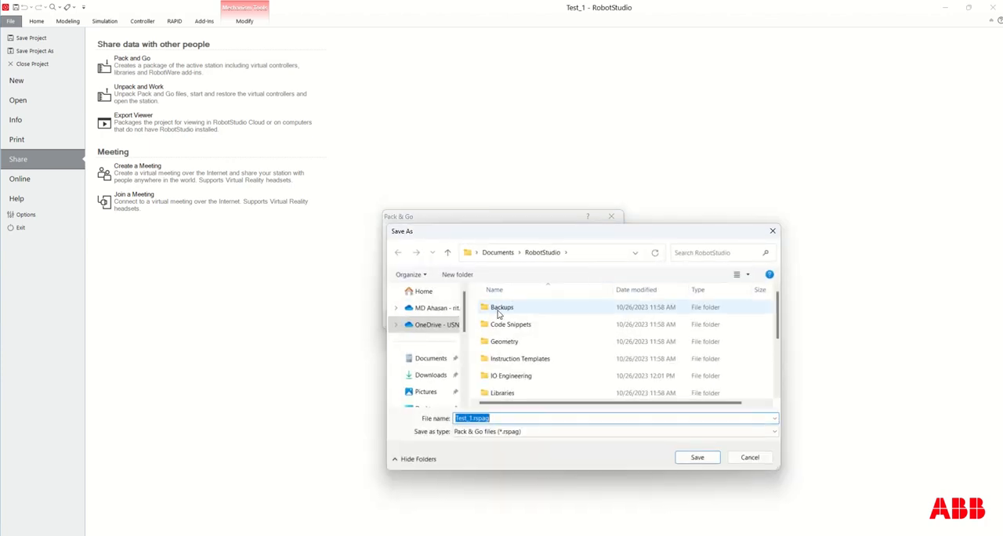
click(431, 375)
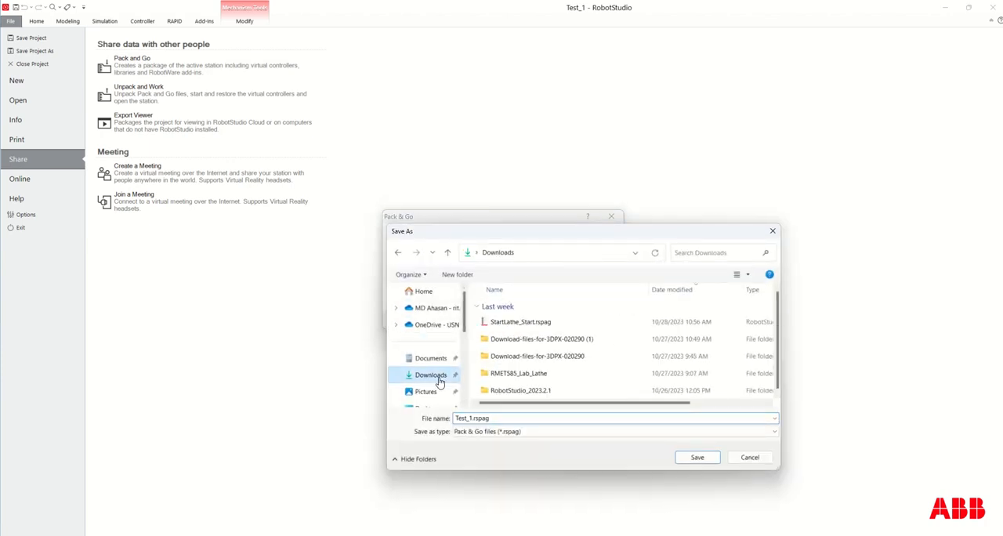
click(696, 458)
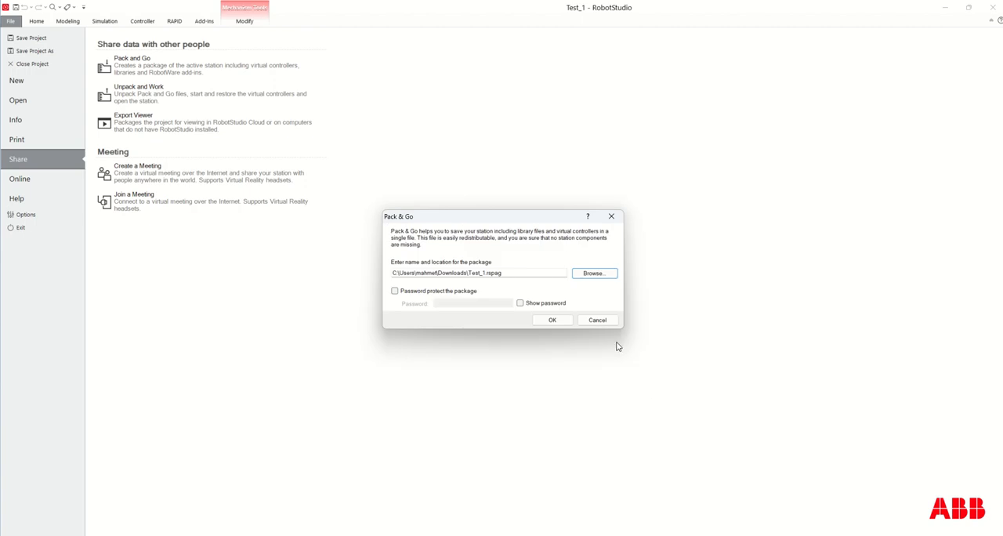
click(564, 322)
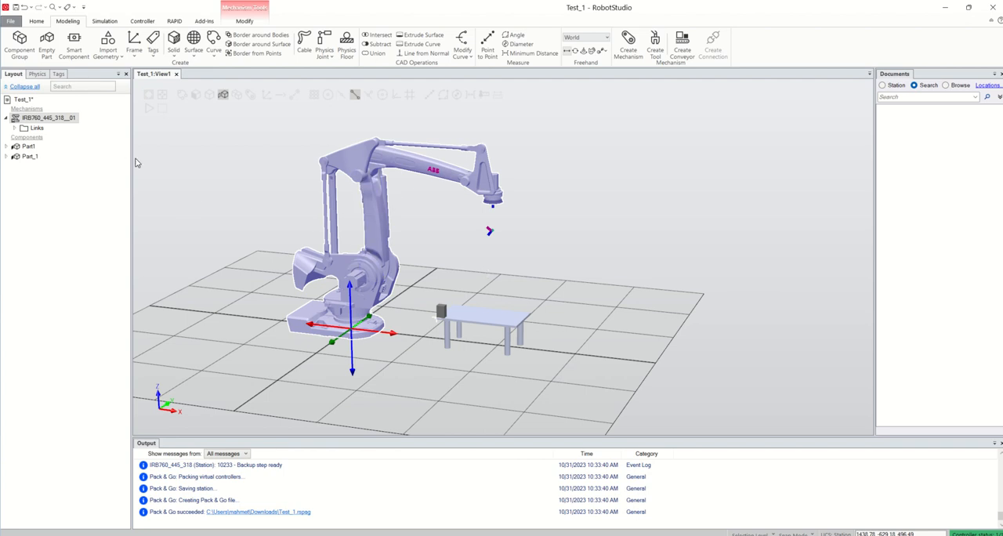
right_click(62, 120)
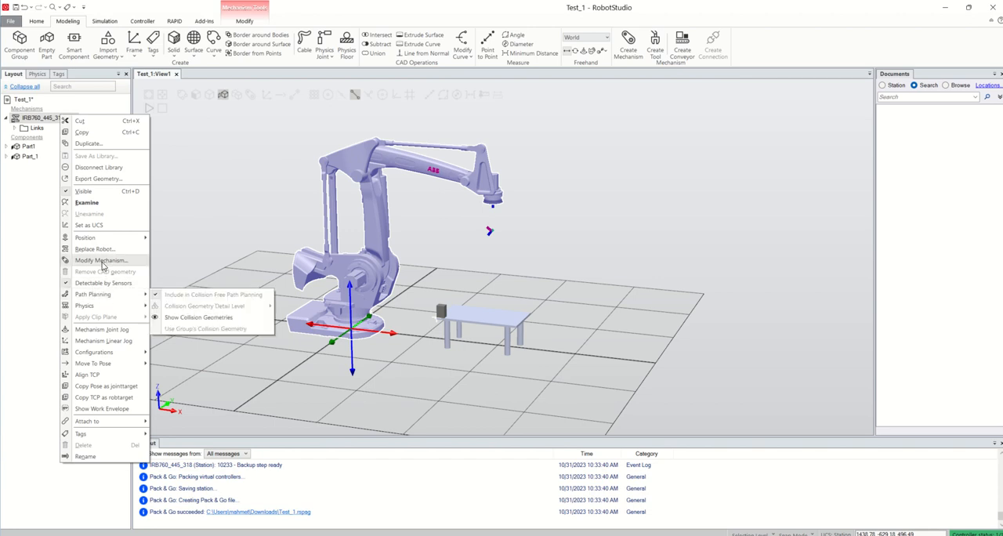
click(102, 263)
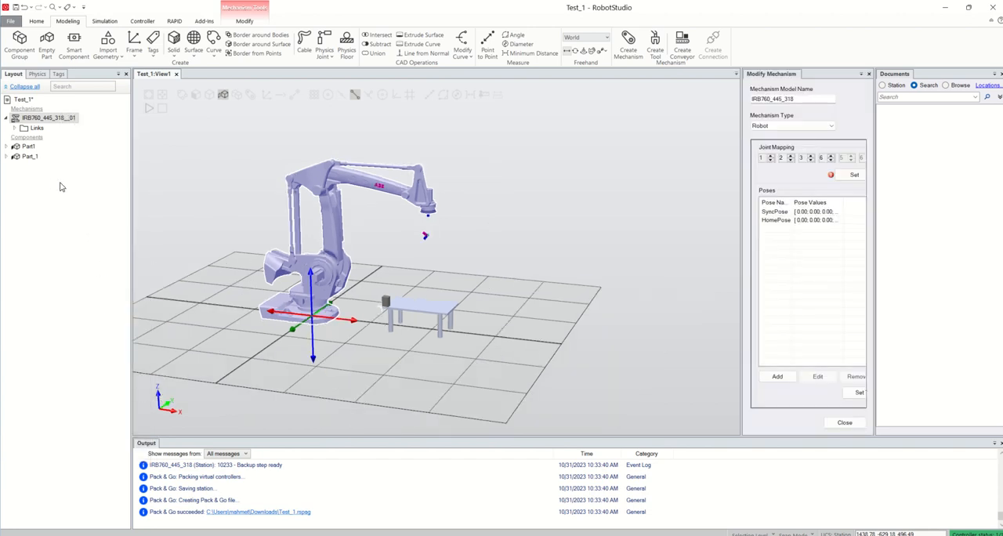
click(846, 423)
Open Mechanism Joint Jog for the IRB 760 robot to review its joint ranges and TCP values, and close it.
right_click(50, 119)
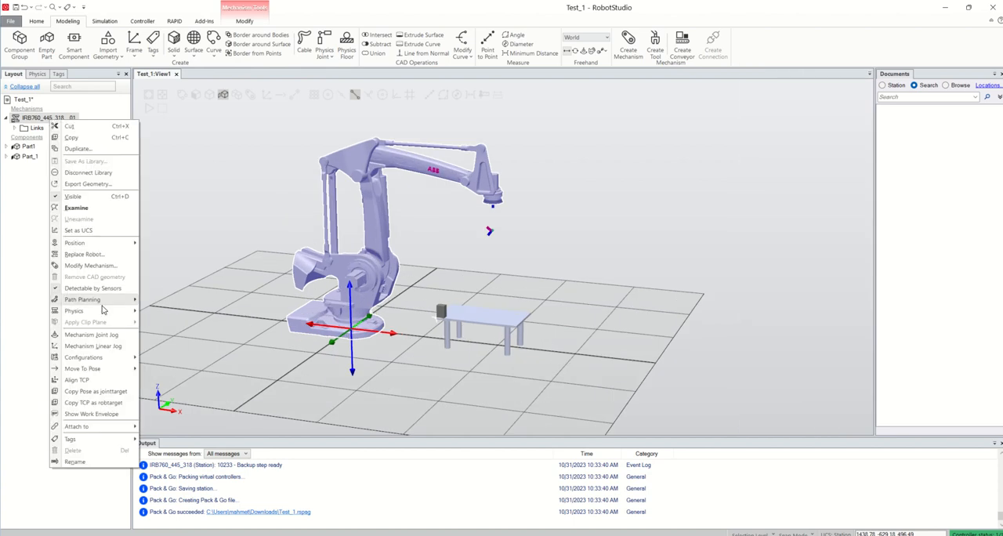
click(102, 335)
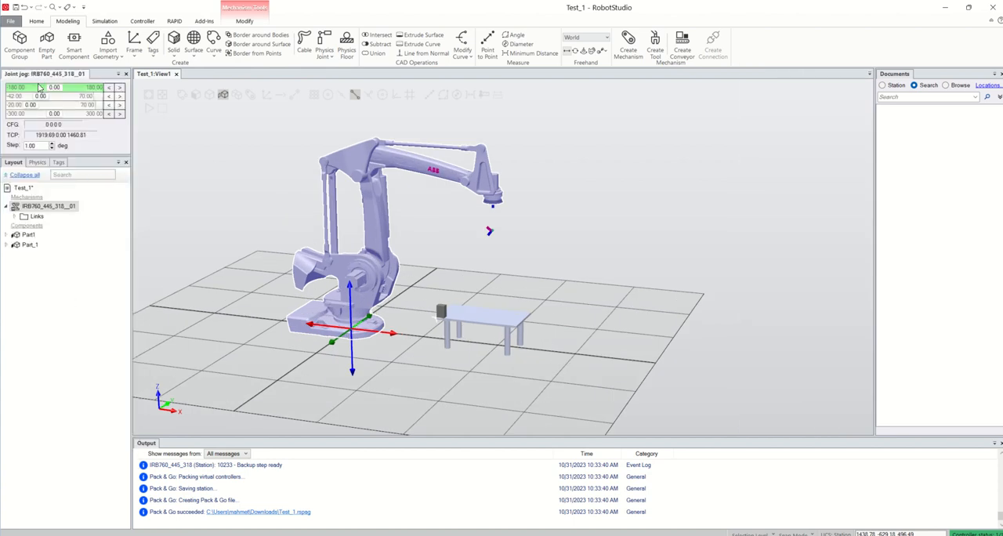
click(126, 74)
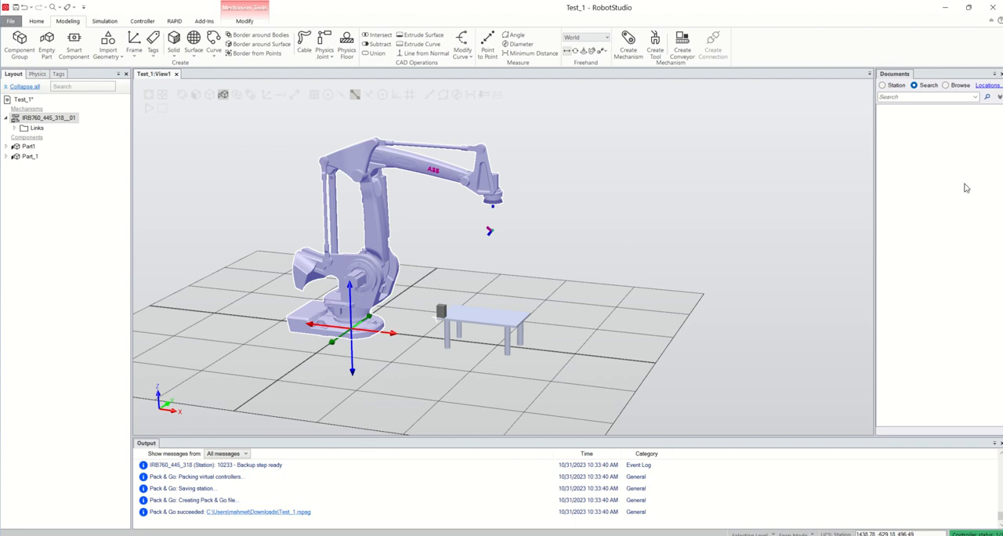
Show the IRB 760 robot's work envelope for the active tool as a 2D outline and a 3D volume.
scroll(489, 232, up, 1)
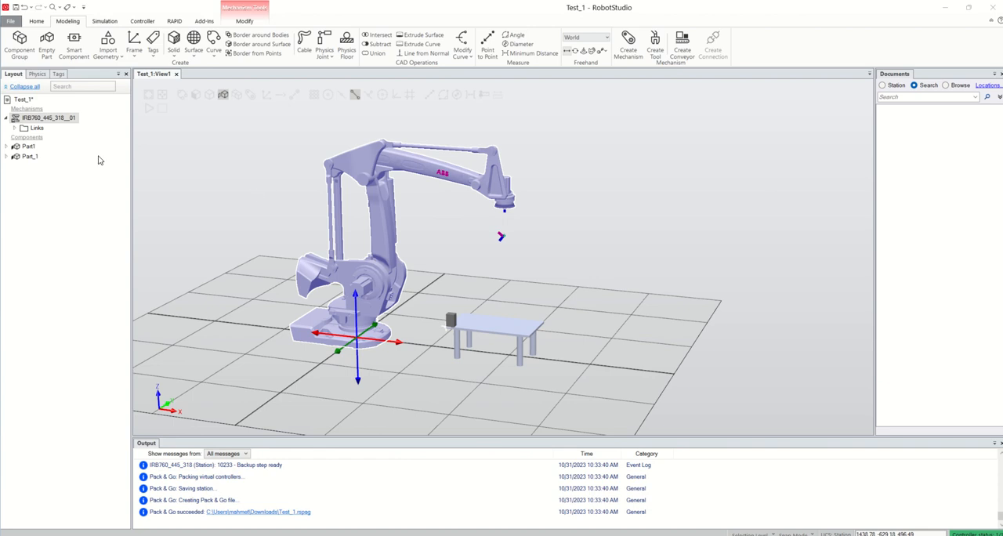
right_click(63, 122)
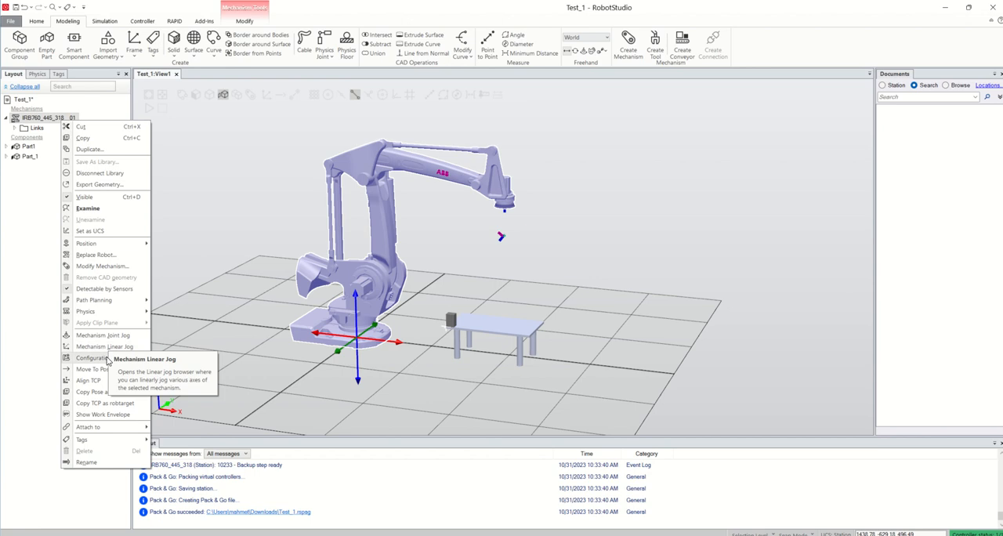
click(102, 414)
scroll(450, 358, down, 2)
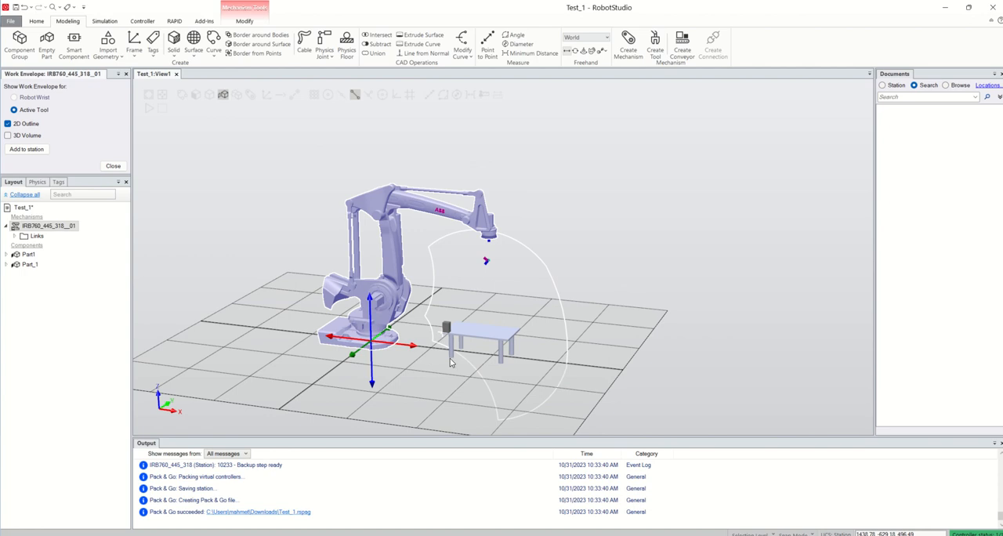
mouse_move(529, 336)
ctrl+shift+mouse_down()
mouse_move(507, 332)
mouse_move(535, 330)
ctrl+shift+mouse_up()
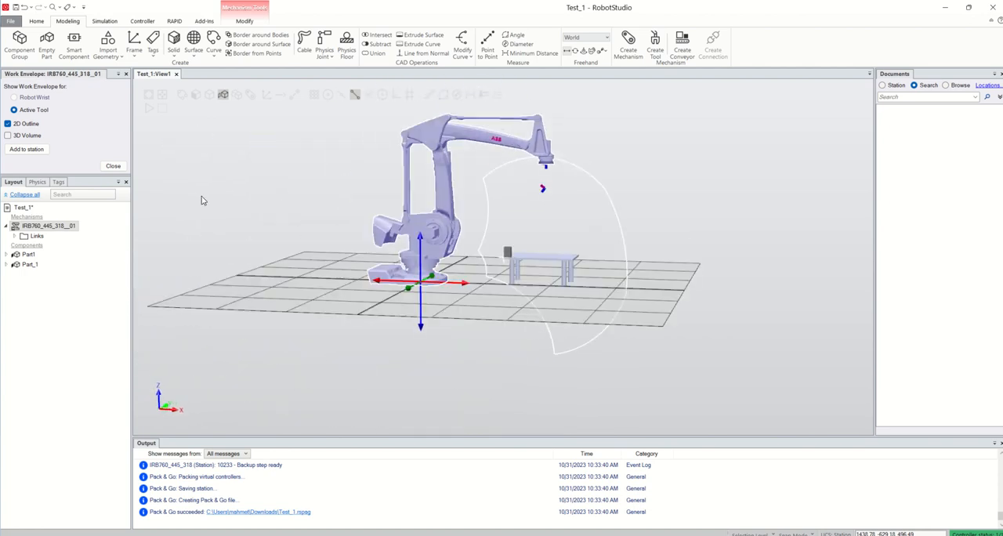
click(8, 135)
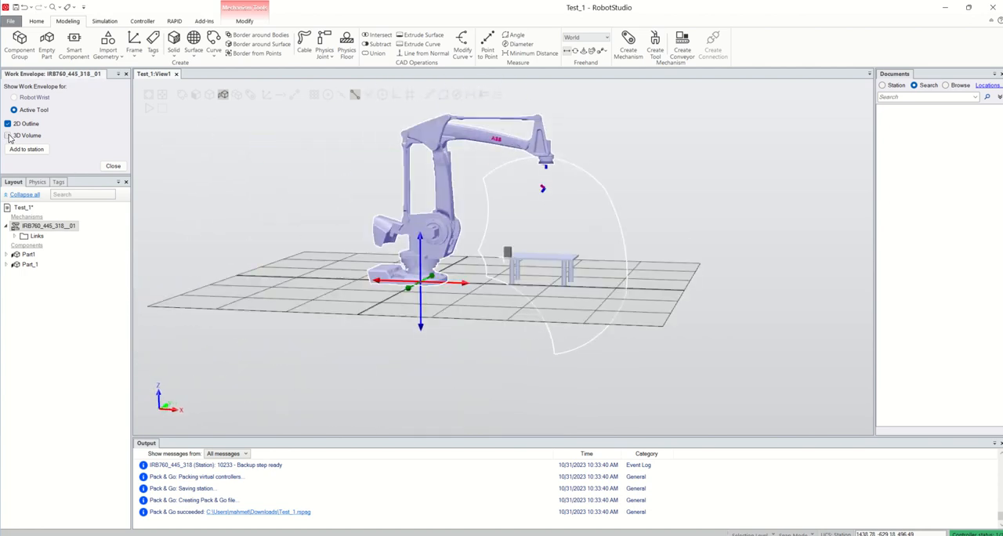
mouse_move(586, 279)
ctrl+shift+mouse_down()
mouse_move(559, 287)
mouse_move(596, 278)
mouse_move(588, 283)
ctrl+shift+mouse_up()
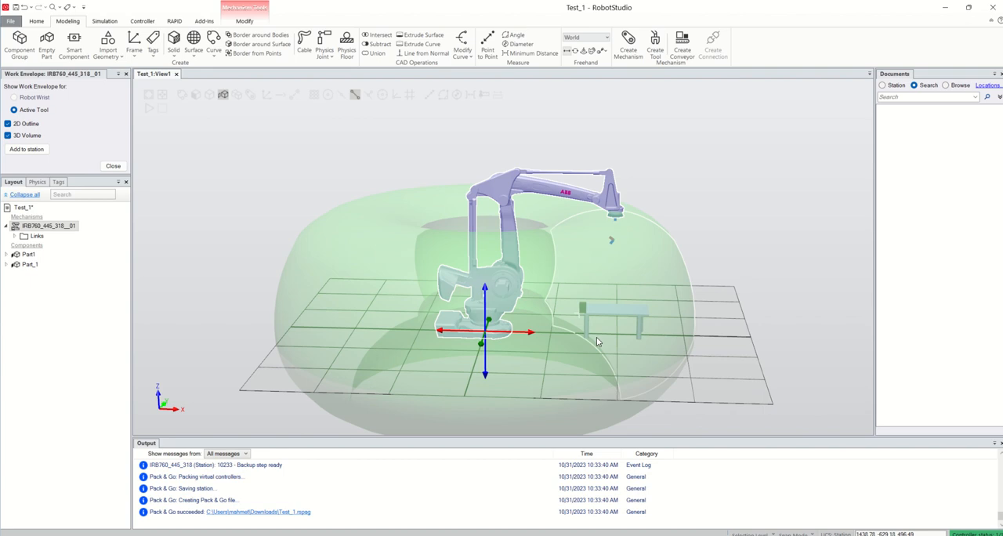
ctrl+shift+drag(597, 341, 618, 323)
Move the table along the X axis away from the robot, past the outer edge of the work envelope.
click(586, 310)
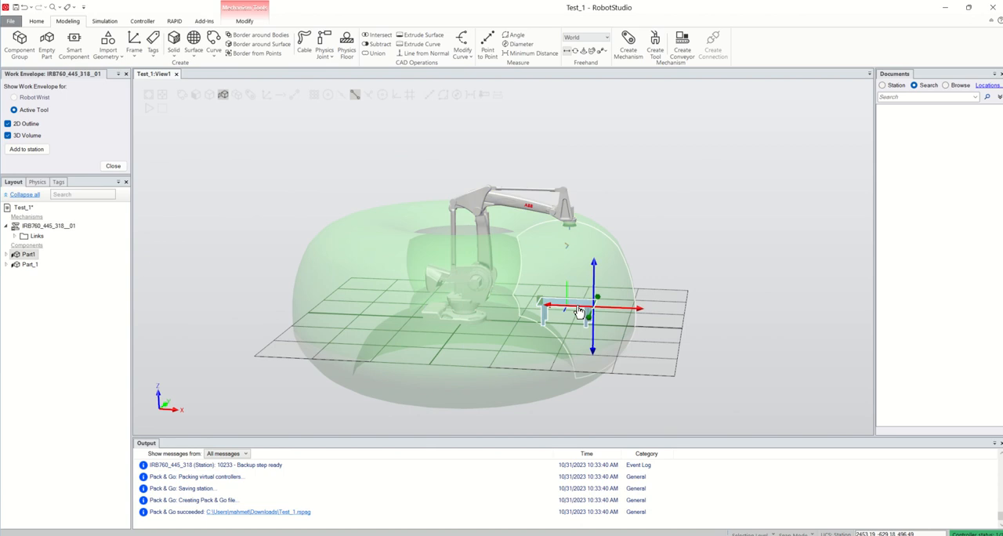
drag(639, 313, 702, 330)
click(704, 347)
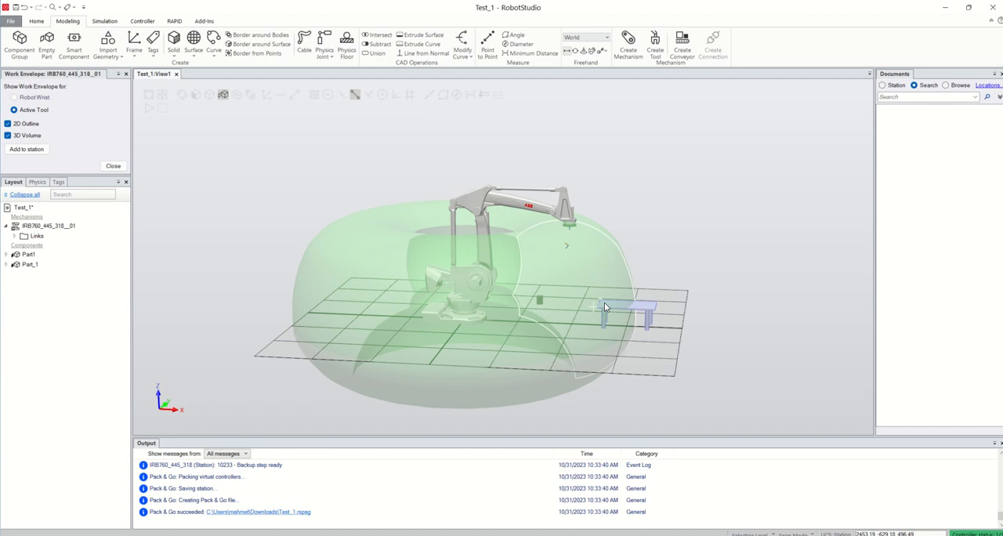
Move the table back along the X axis into the work envelope and close the work envelope settings.
click(648, 312)
drag(702, 318, 652, 312)
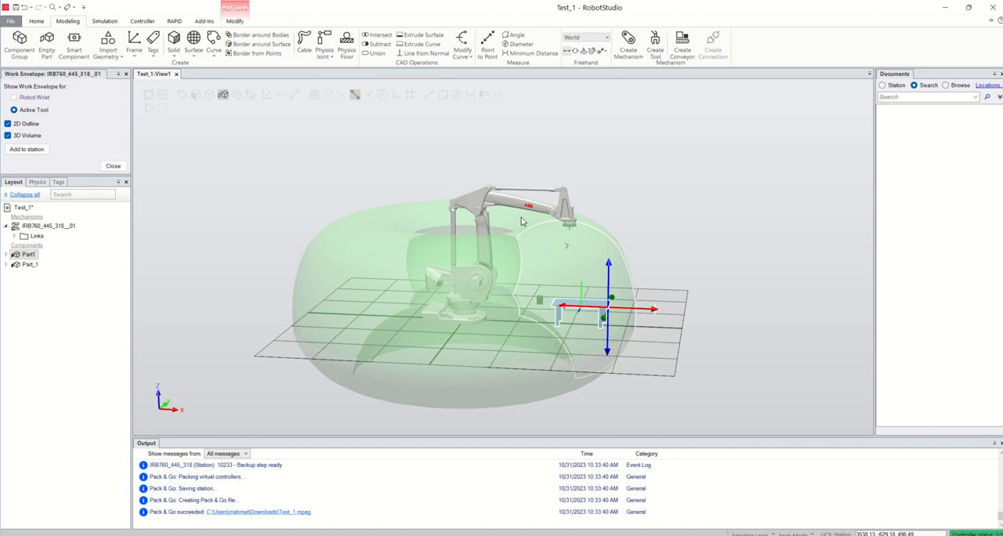
click(113, 166)
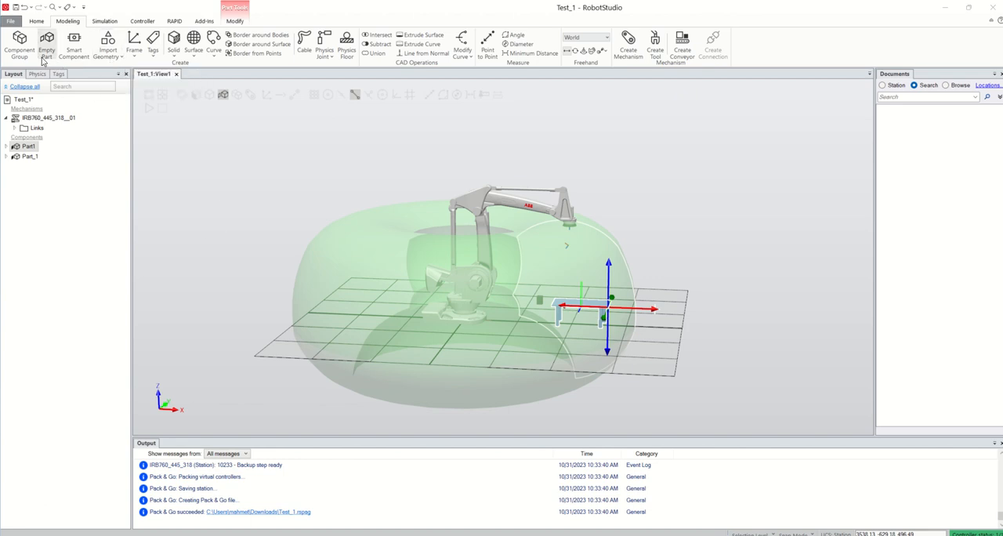
Import the Fronius Robacta MTG4000 22 welding gun from the Arc Welding Equipment library.
click(36, 21)
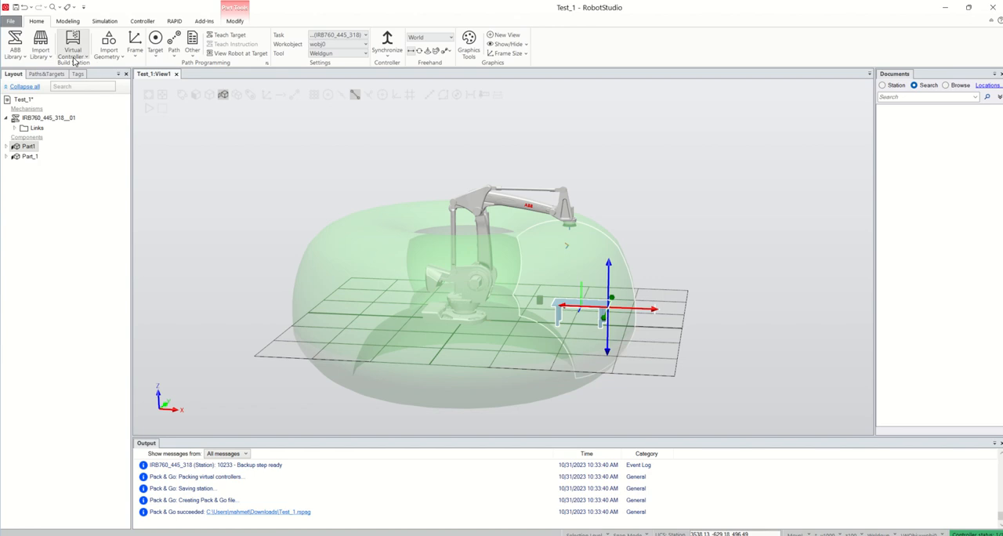
click(73, 56)
click(40, 48)
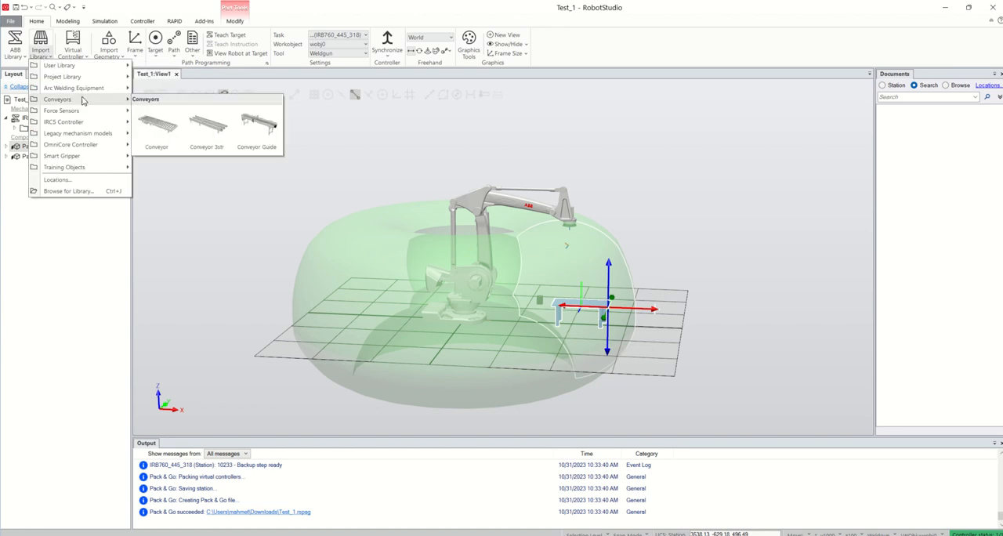
mouse_move(89, 94)
click(156, 116)
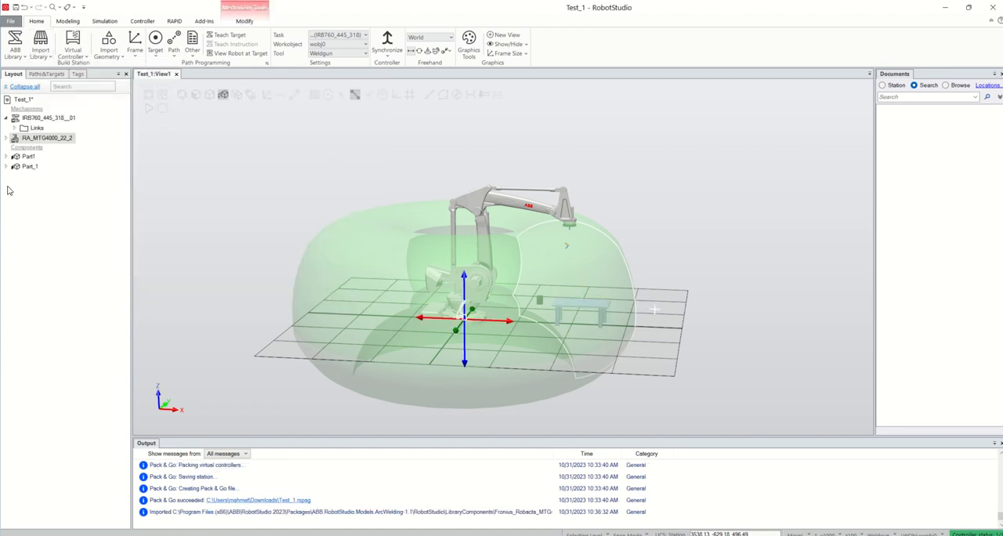
Attach the imported welding gun to the IRB 760 robot, updating its position and replacing the existing Weldgun tooldata.
drag(44, 143, 49, 121)
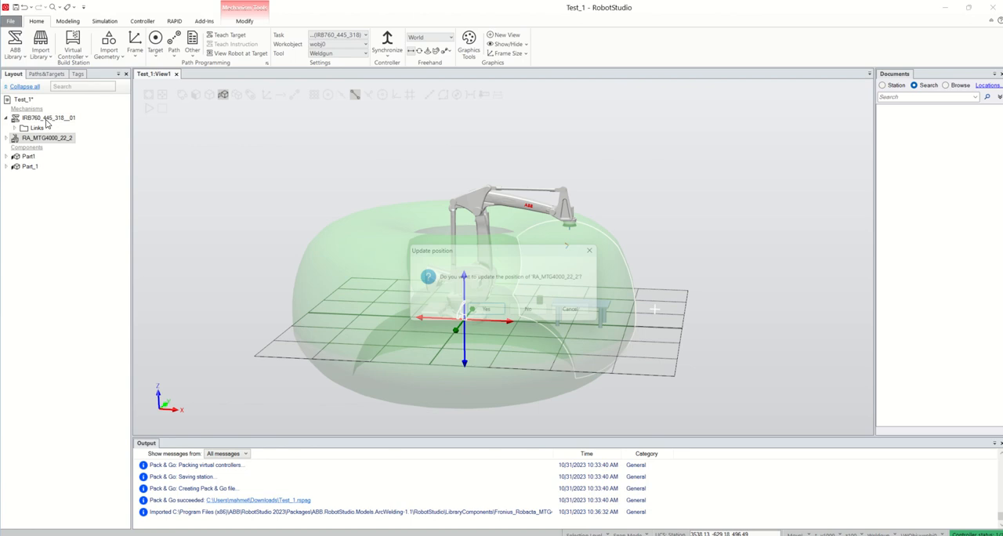
click(484, 312)
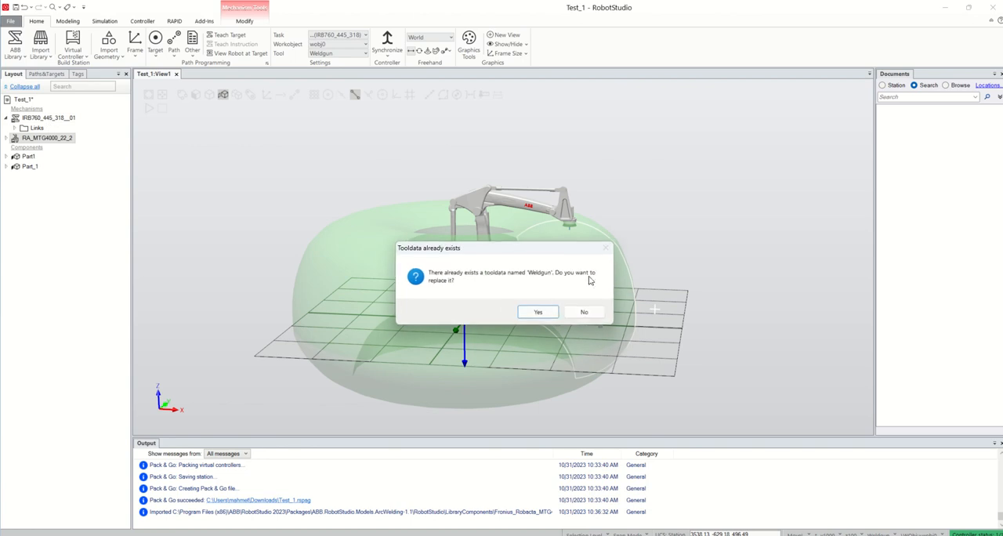
click(547, 314)
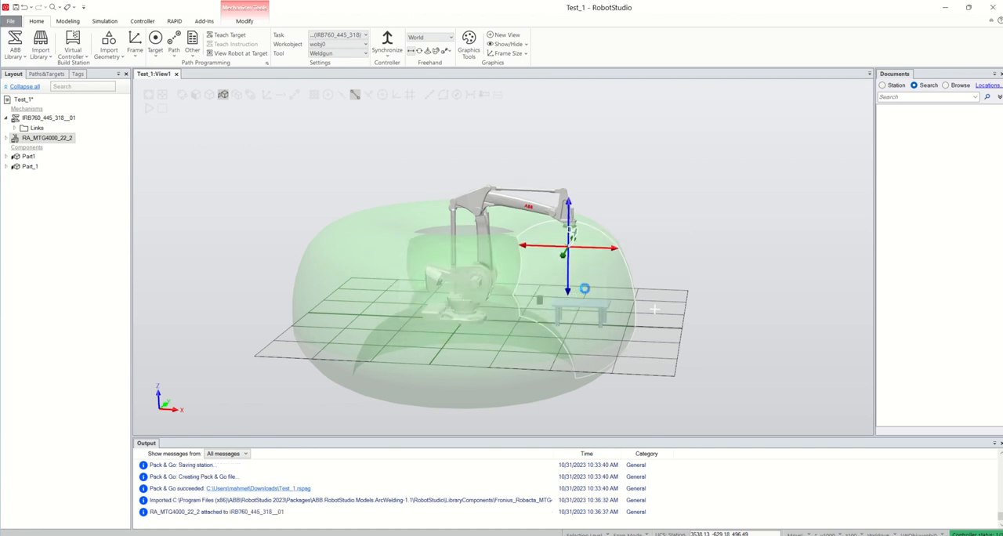
click(621, 282)
scroll(577, 249, up, 5)
scroll(577, 248, down, 3)
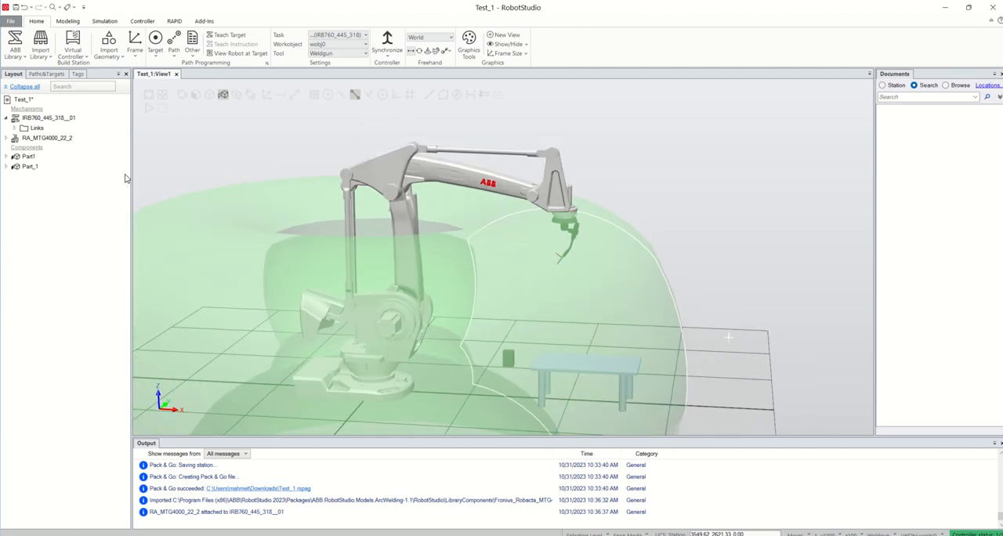
scroll(299, 251, down, 3)
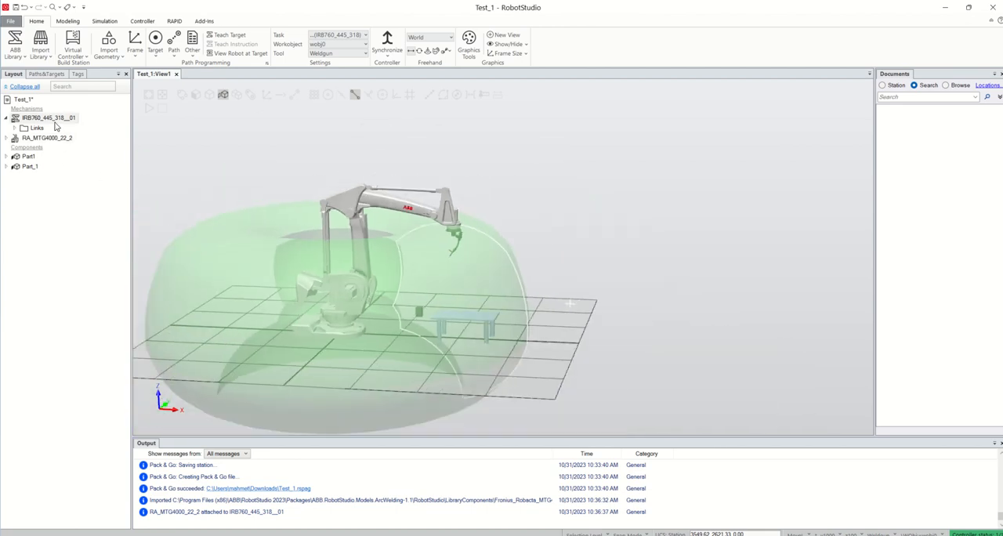
Hide the IRB 760 robot's work envelope and redisplay it for the attached tool with the 2D outline and 3D volume.
click(55, 122)
right_click(55, 121)
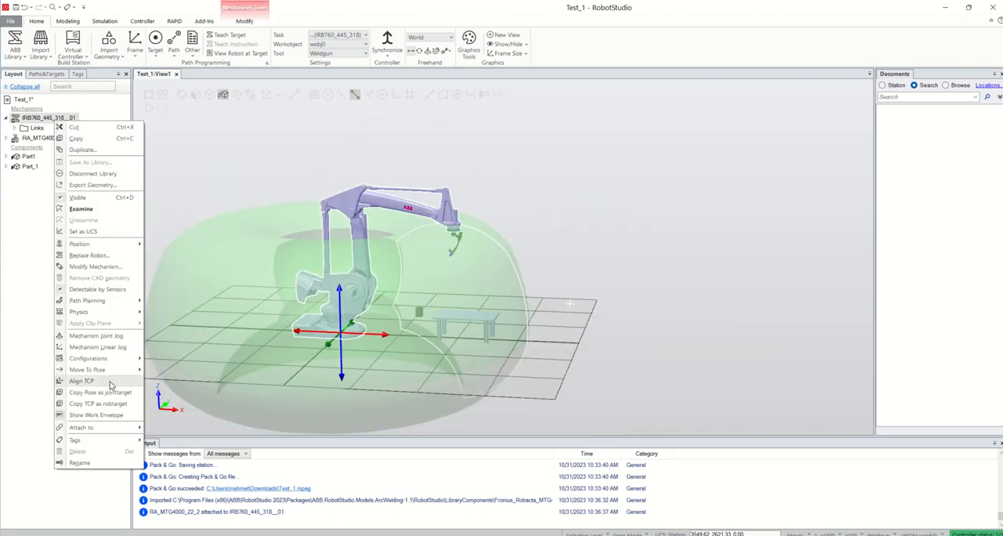
click(112, 416)
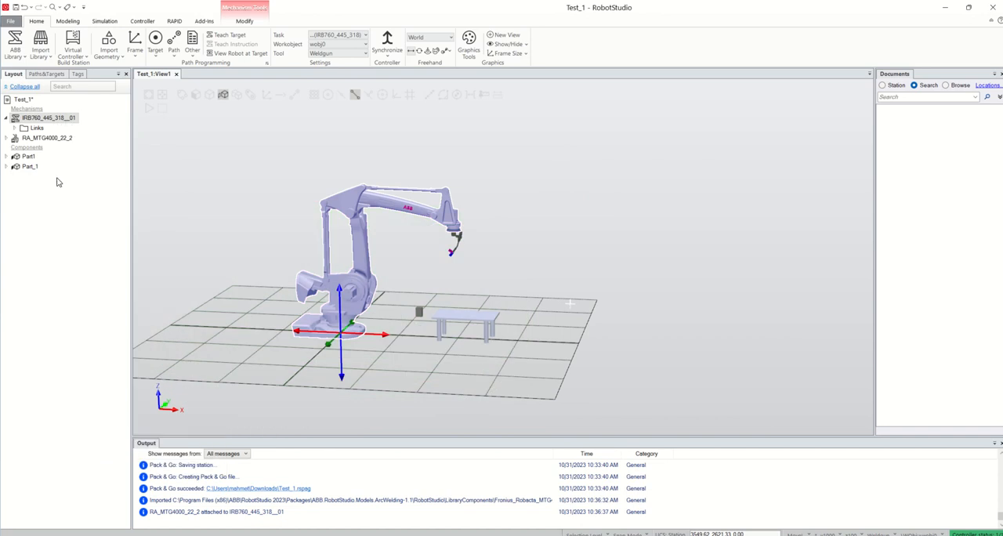
right_click(58, 124)
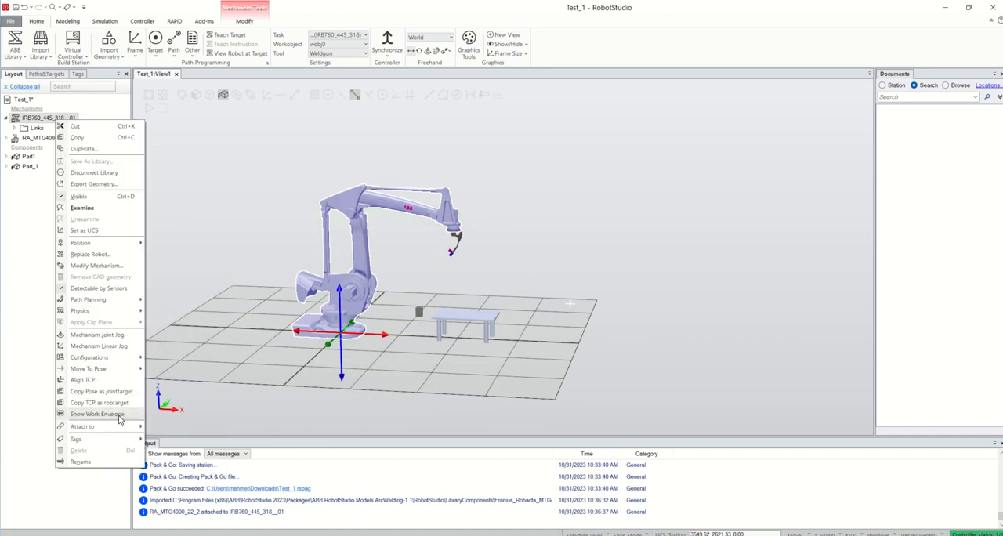
click(118, 415)
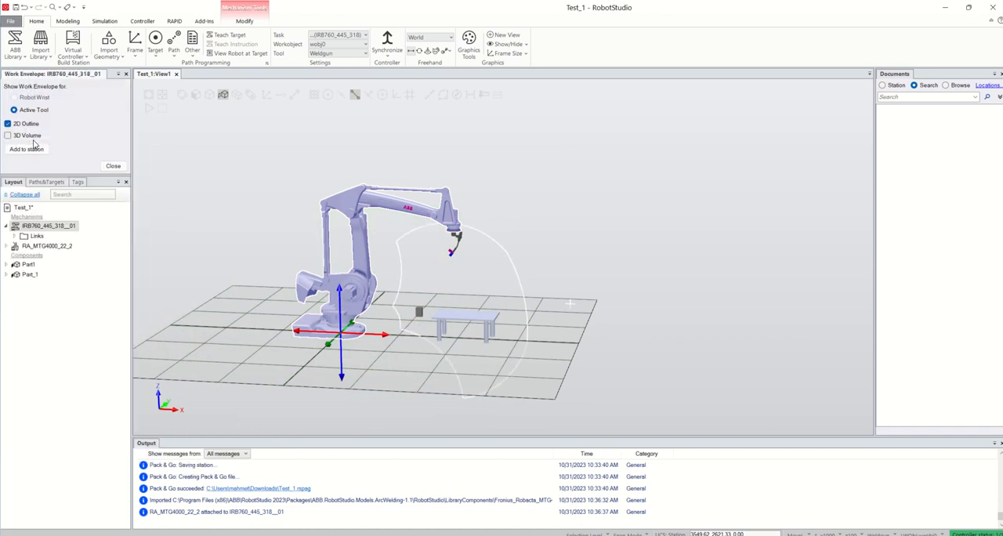
click(9, 135)
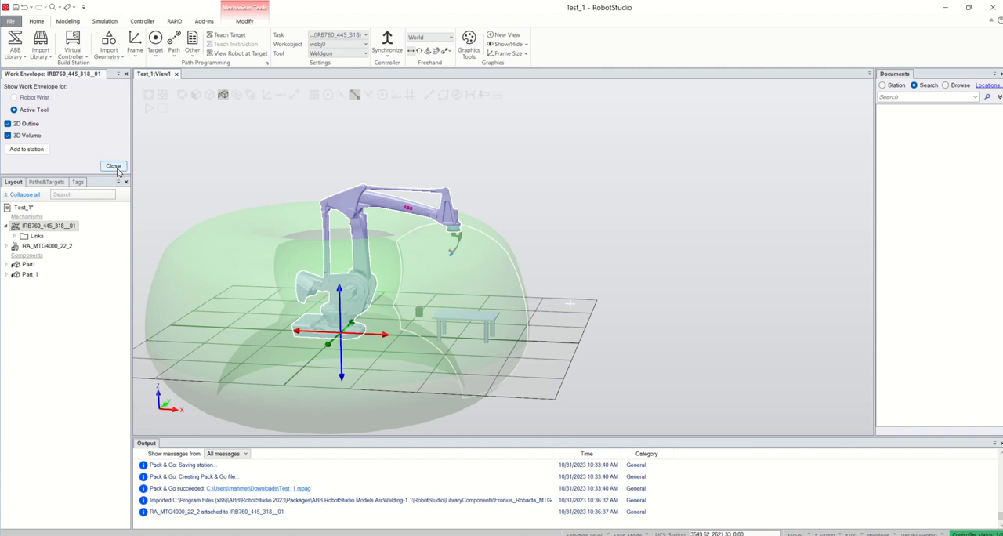
Turn off the 3D volume, close the work envelope settings and hide the IRB 760 robot's work envelope.
click(9, 135)
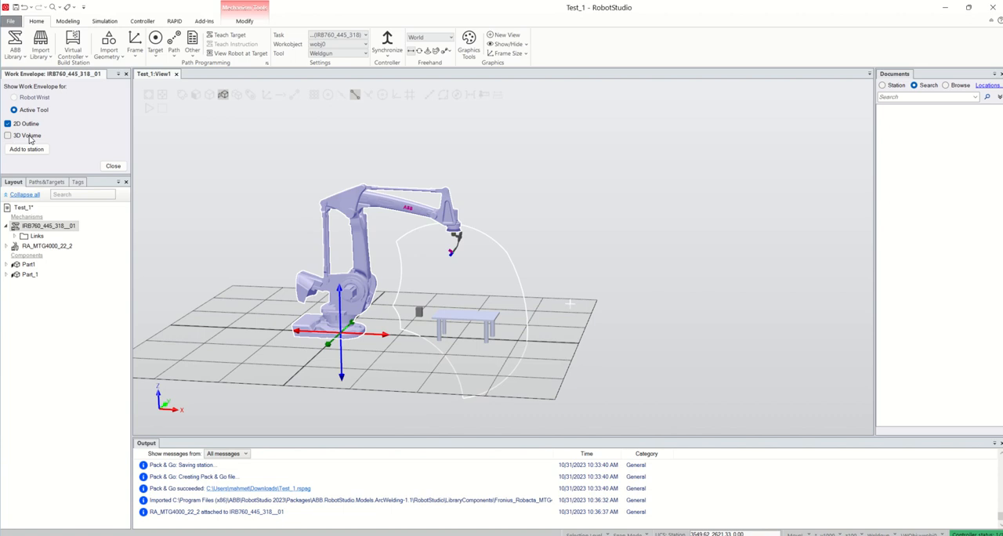
click(113, 166)
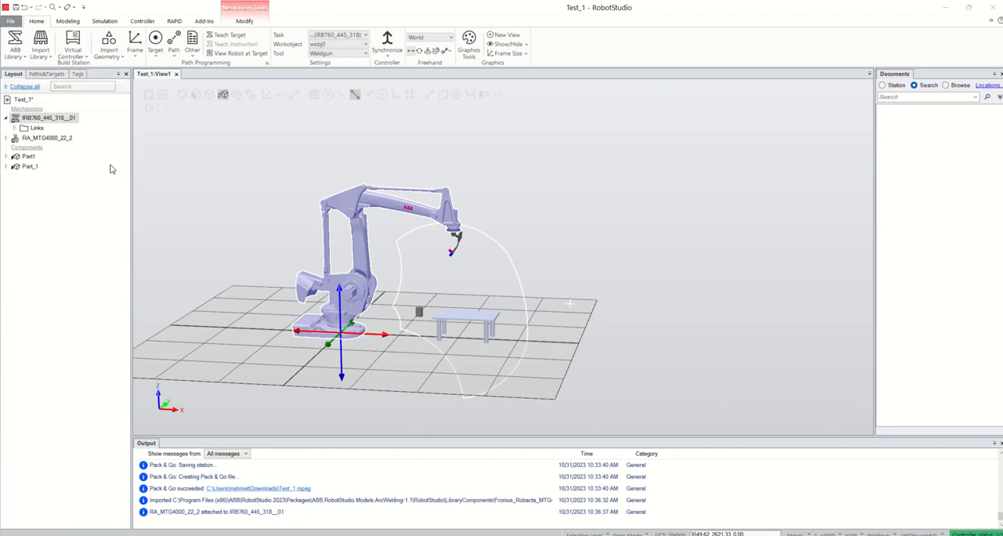
right_click(50, 119)
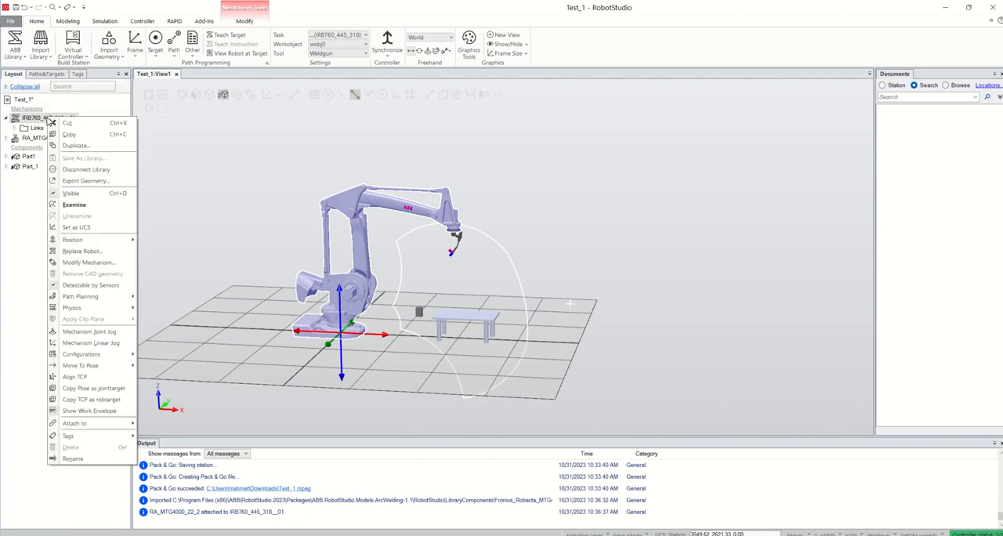
click(123, 412)
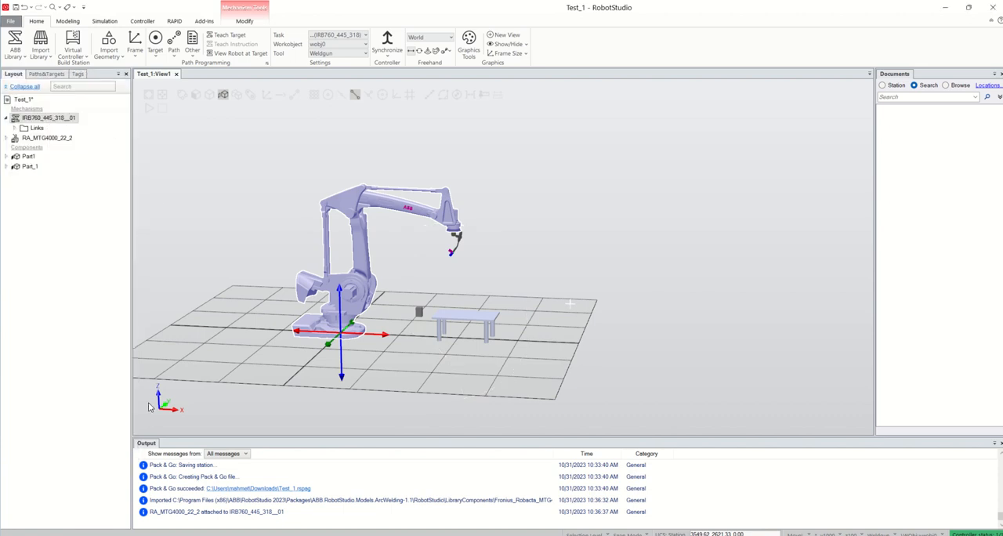
click(323, 342)
Close the Layout and Paths&Targets windows, and restore the Layout window to show the station's mechanisms and components.
click(126, 75)
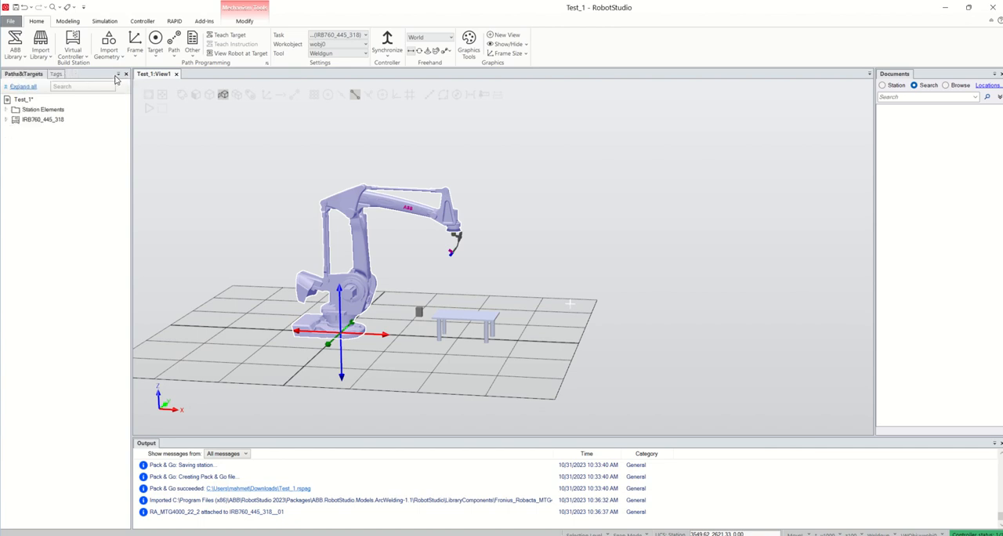
click(126, 74)
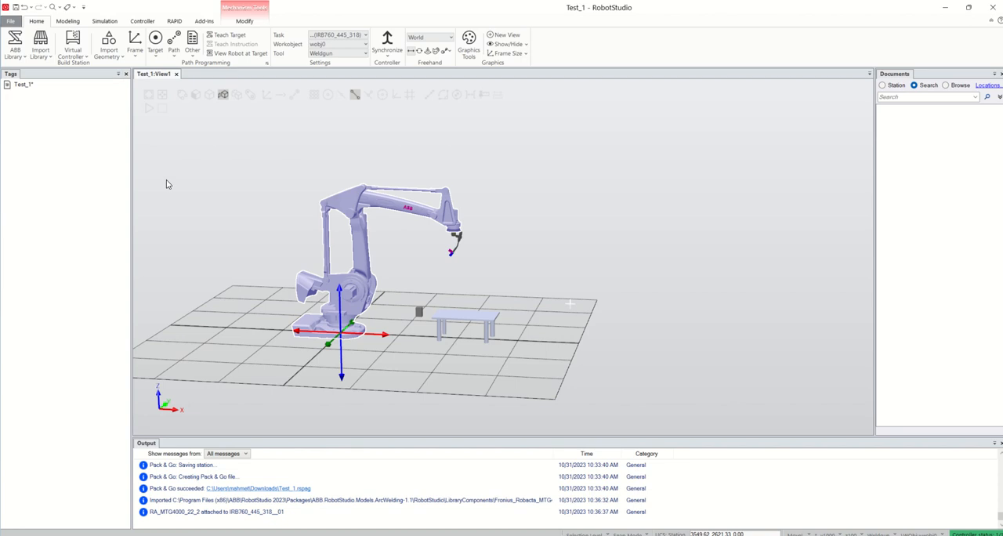
right_click(36, 25)
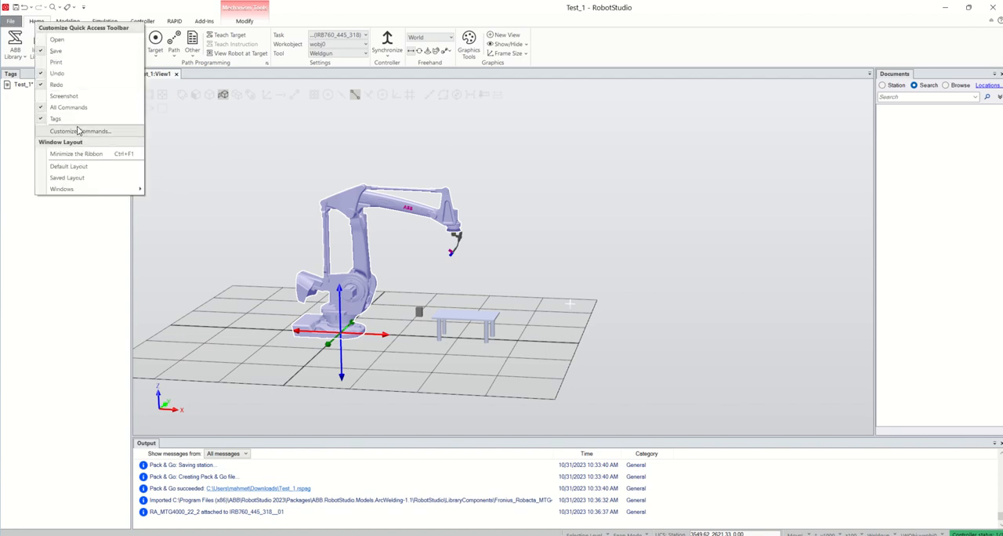
mouse_move(121, 192)
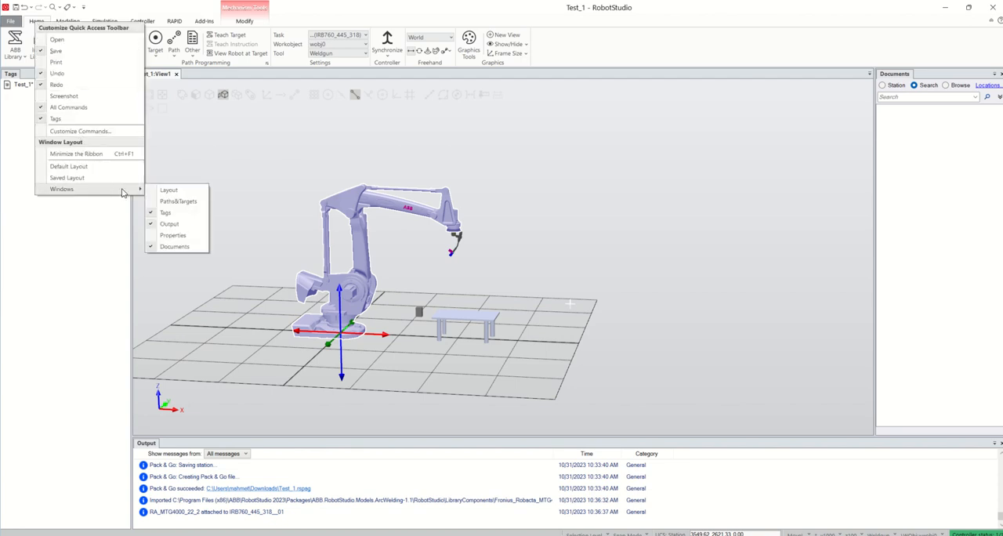
click(168, 194)
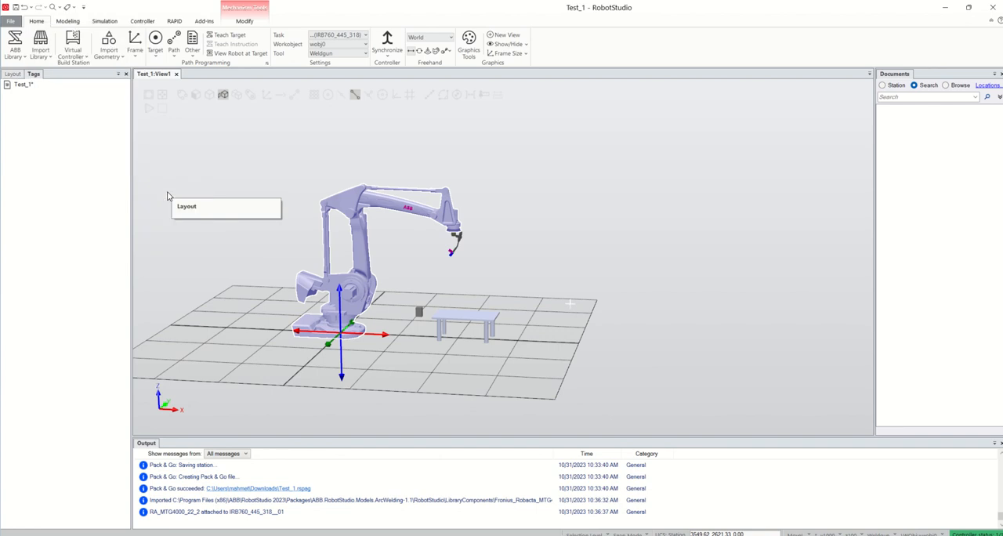
click(12, 74)
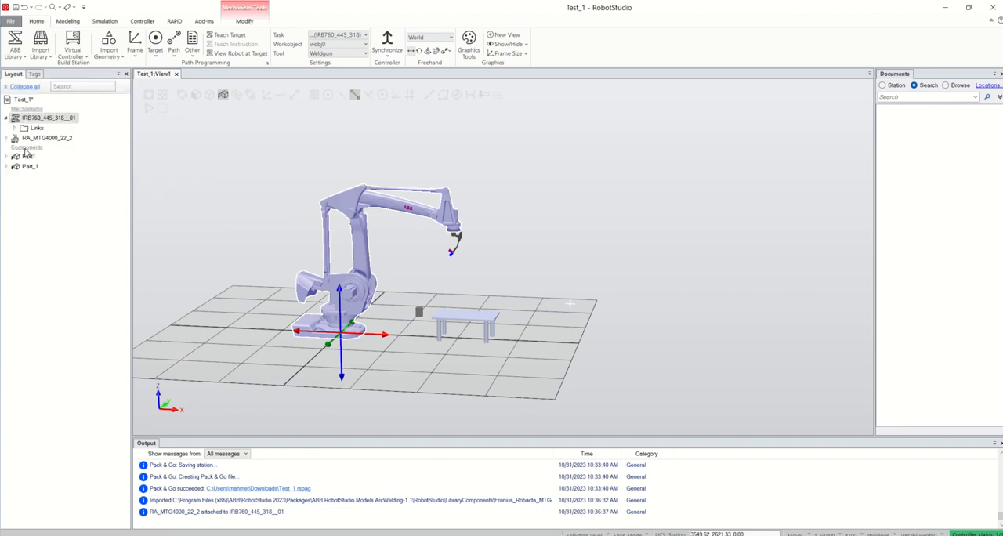
Restore the Paths&Targets window beside Layout and check which windows are enabled.
right_click(33, 24)
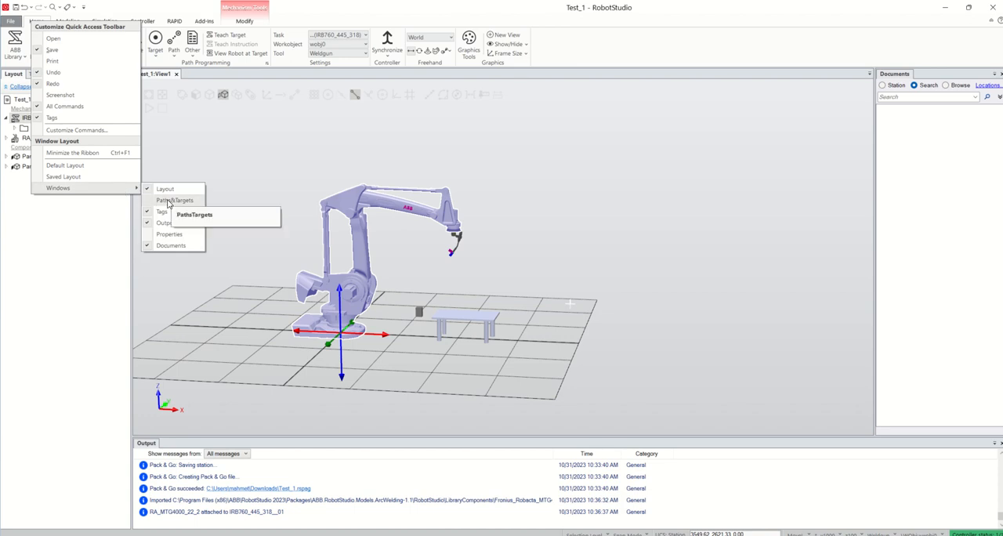
click(168, 201)
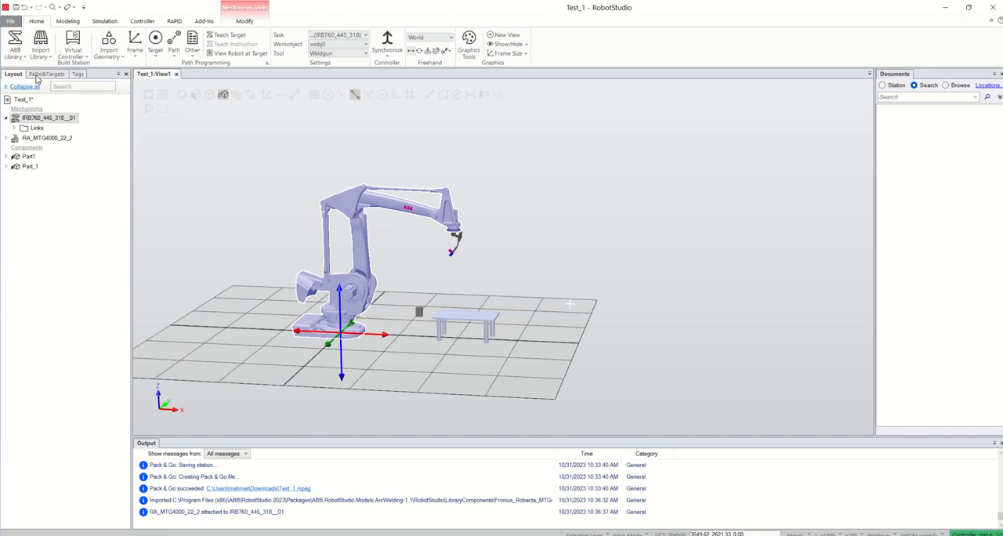
right_click(35, 25)
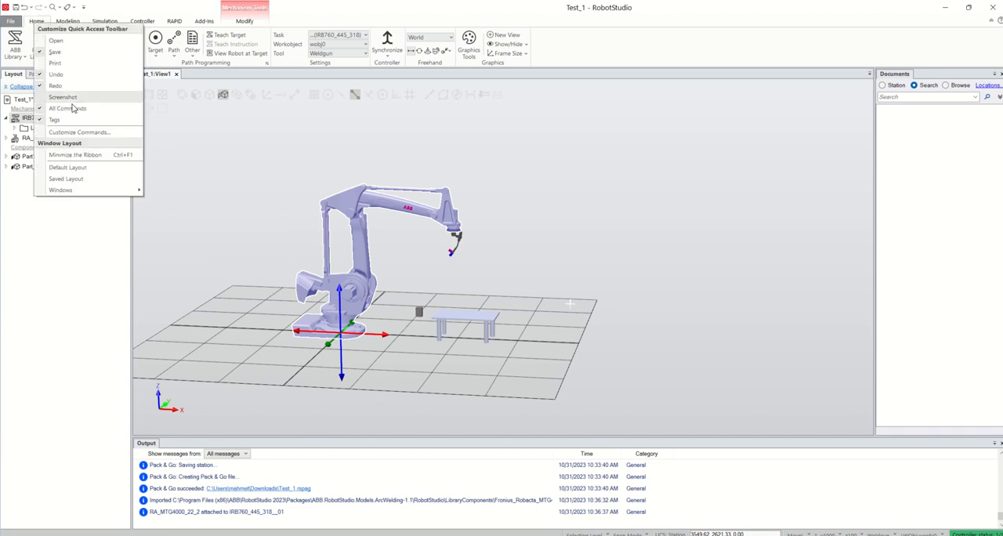
mouse_move(133, 189)
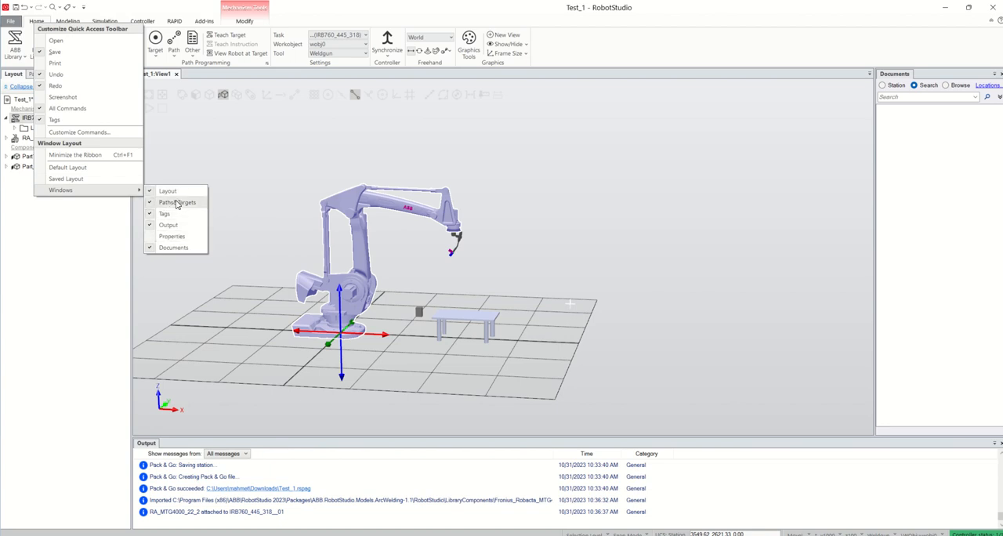
click(100, 223)
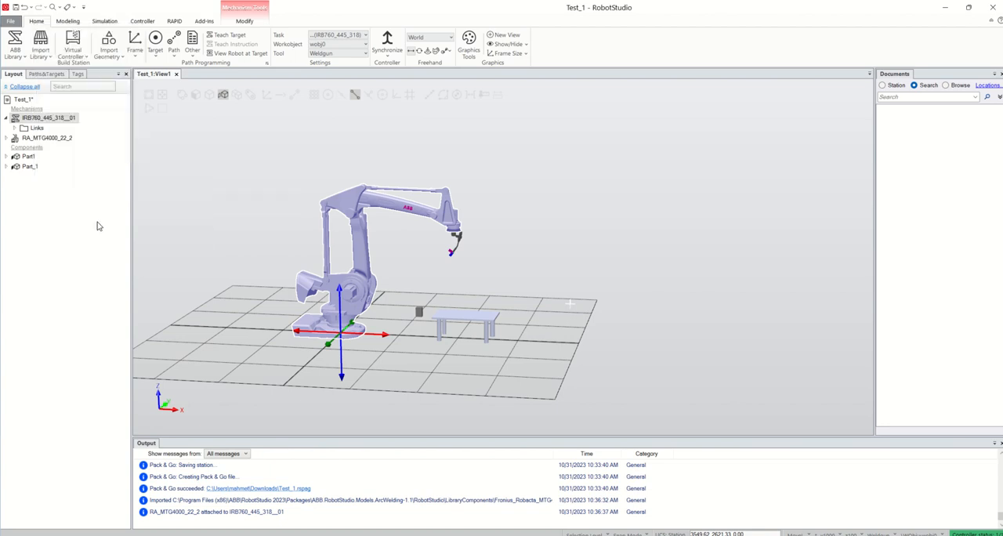
Close the Layout, Paths&Targets and Tags windows.
click(124, 75)
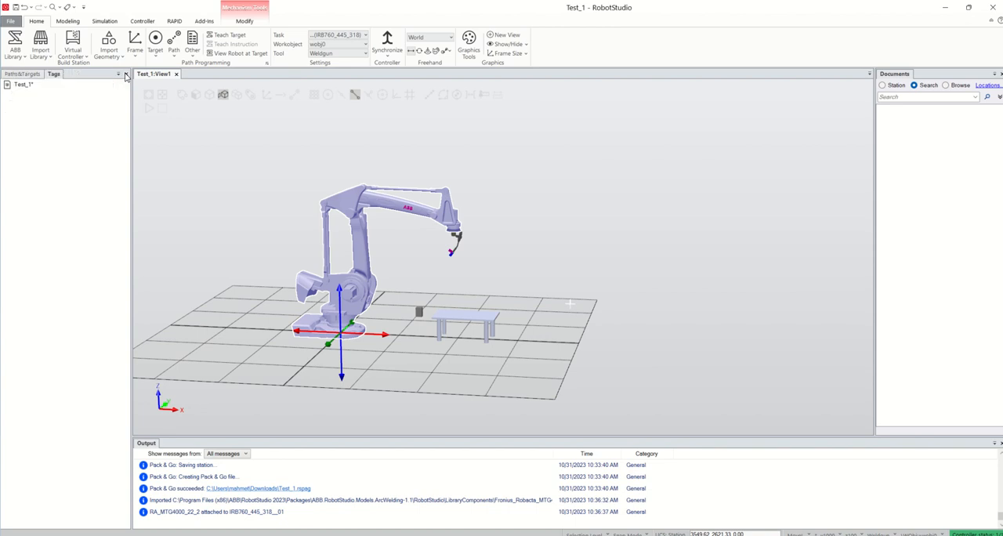
click(125, 75)
click(126, 73)
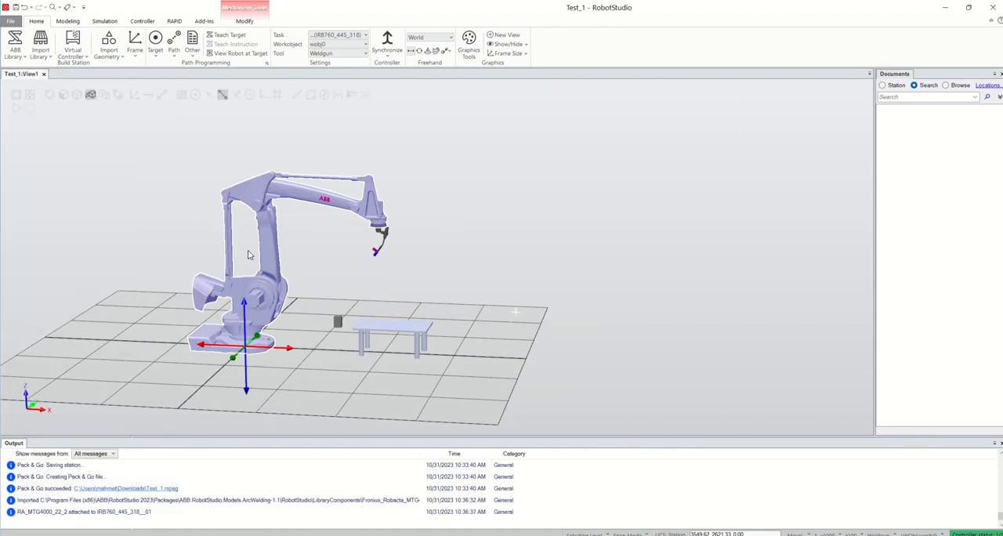
Restore the Layout window to show the station tree again.
right_click(38, 24)
mouse_move(131, 189)
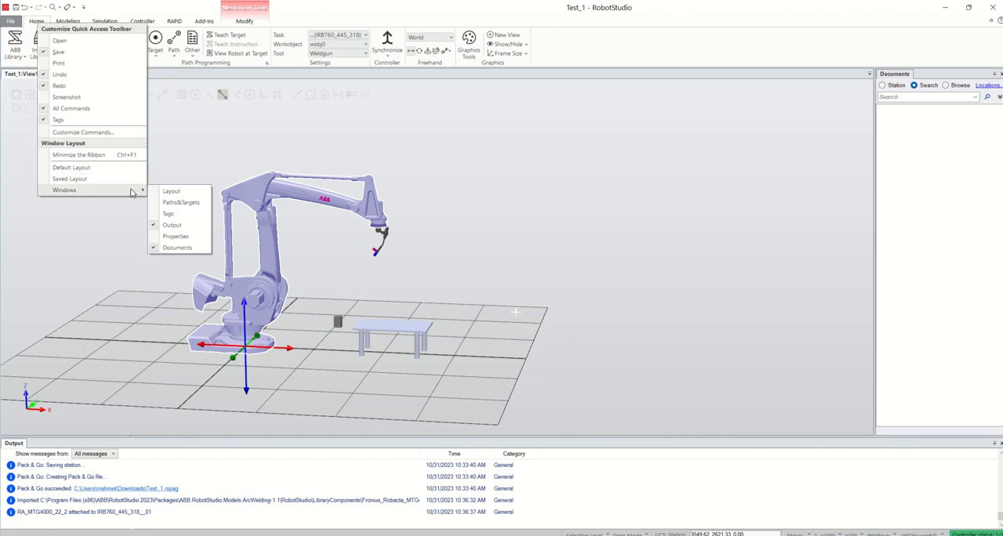
click(178, 192)
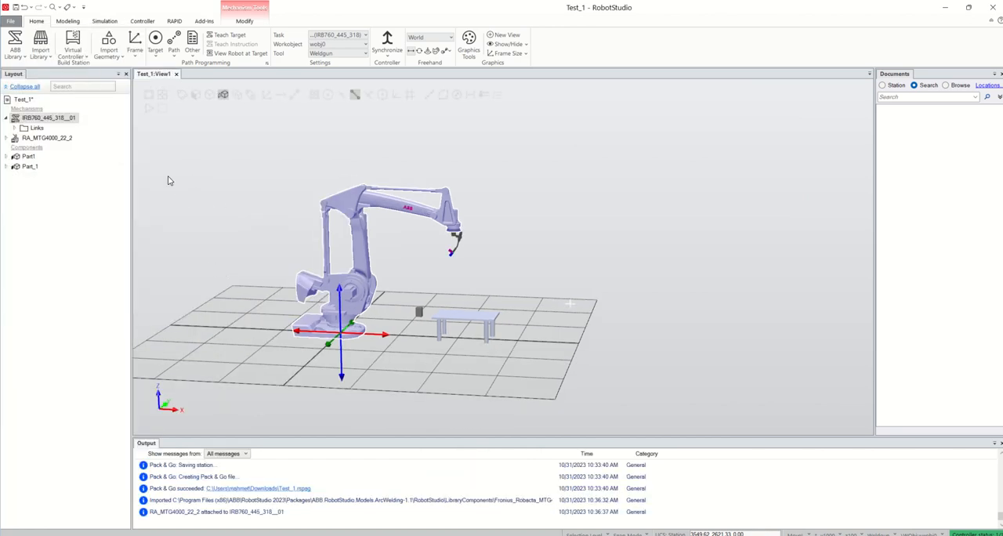